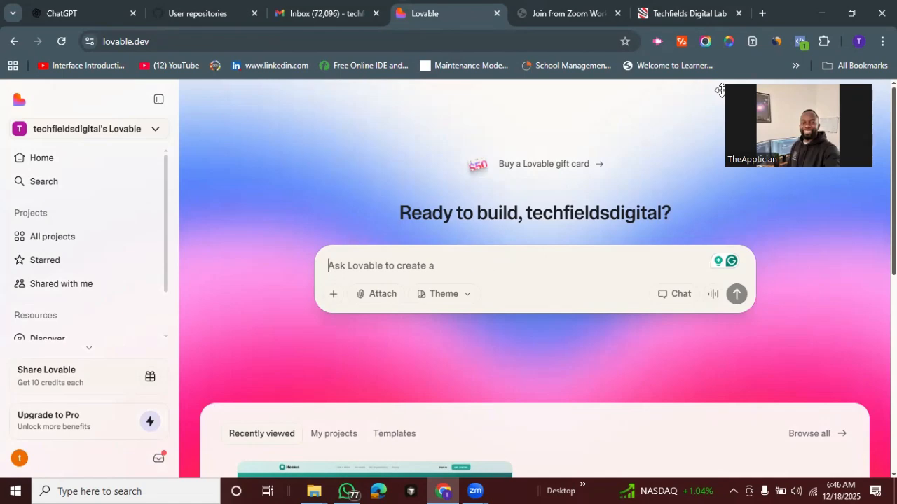
Browse all projects and open the techfields-academy-portal project
scroll(537, 280, down, 4)
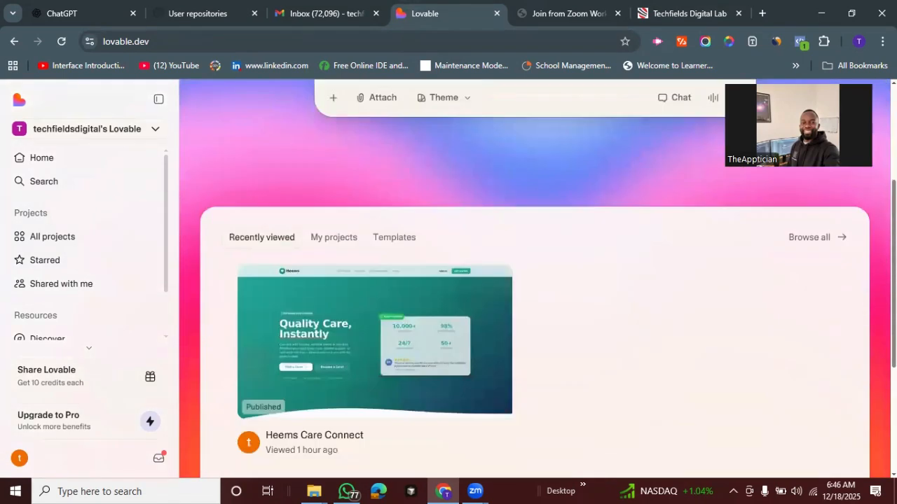
scroll(537, 281, up, 2)
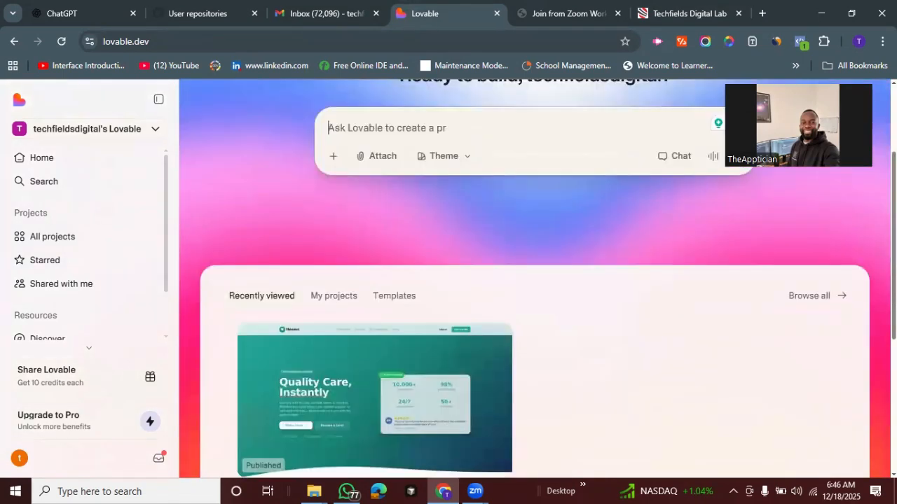
click(803, 295)
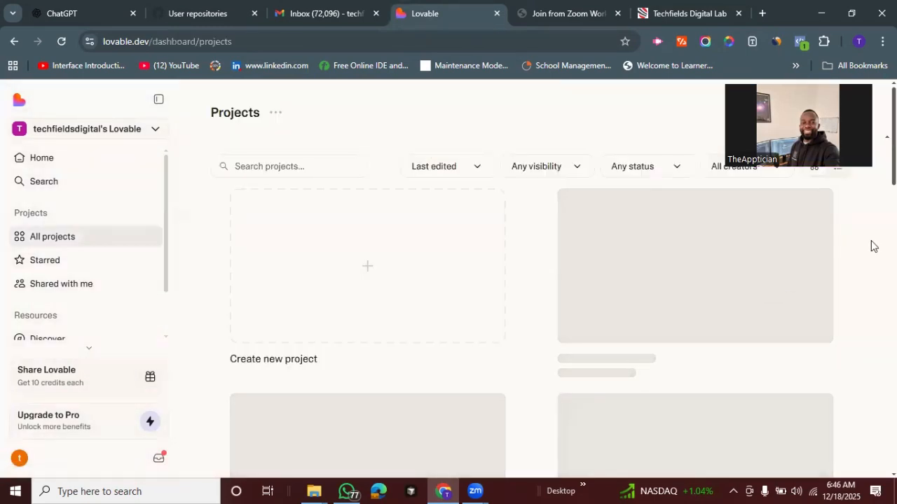
scroll(867, 249, down, 1)
scroll(668, 260, down, 3)
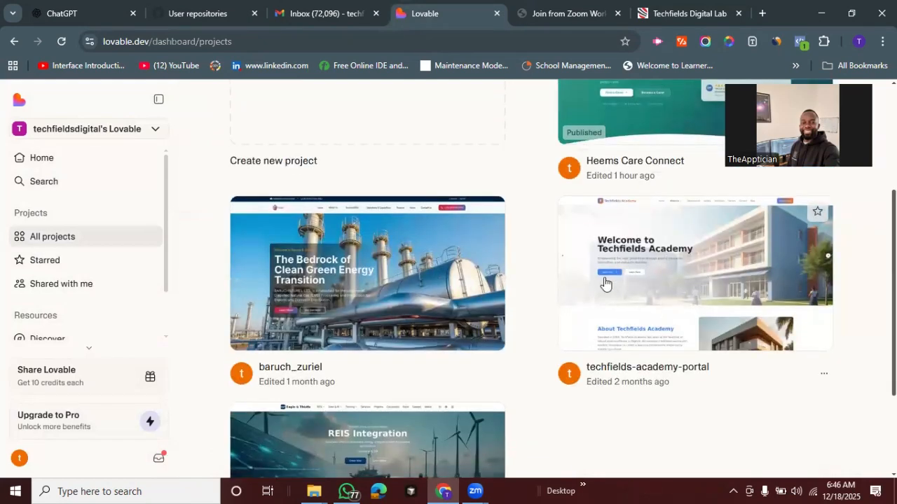
click(678, 282)
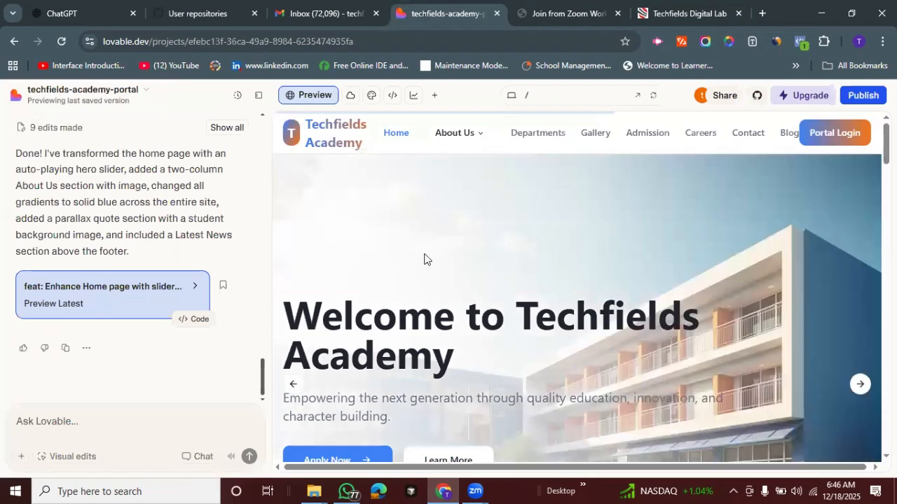
Open the site preview in a new tab, view its portal dashboard and go back to the site's home page
click(634, 98)
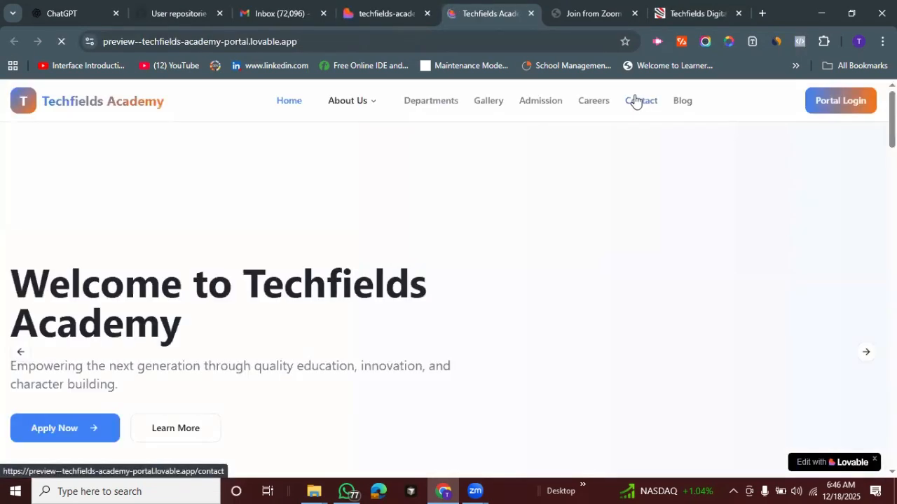
drag(892, 121, 888, 52)
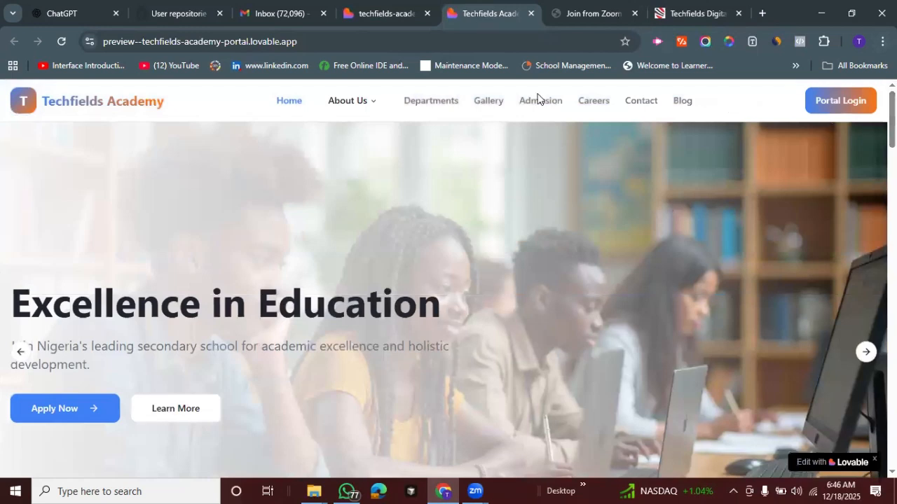
click(833, 101)
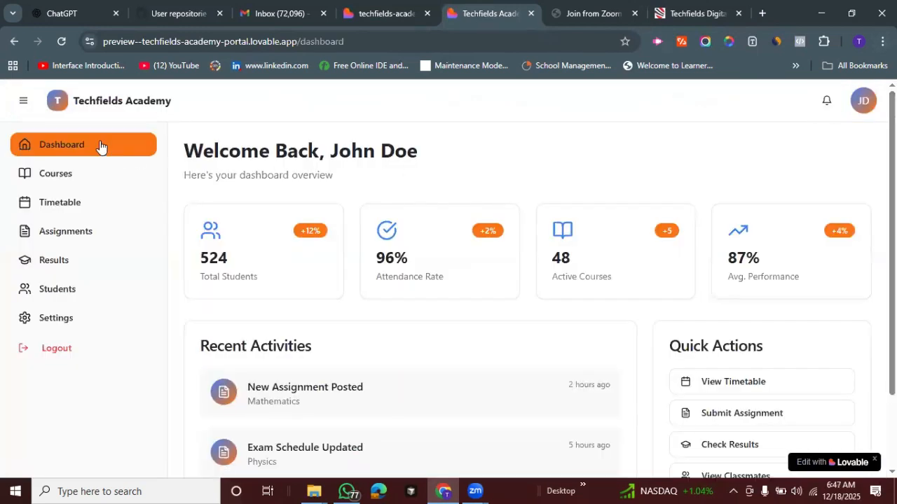
click(24, 104)
click(68, 102)
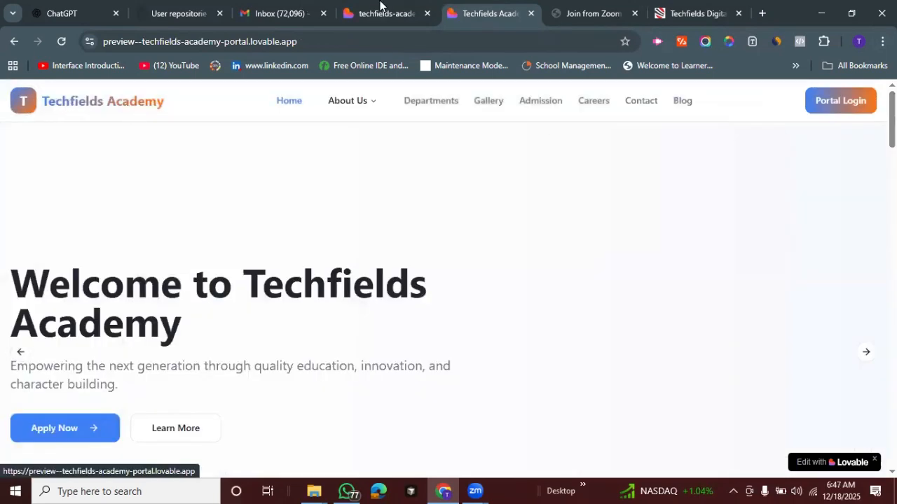
Return to the techfields-academy-portal project editor and open its GitHub connection settings
key(ctrl+shift+Tab)
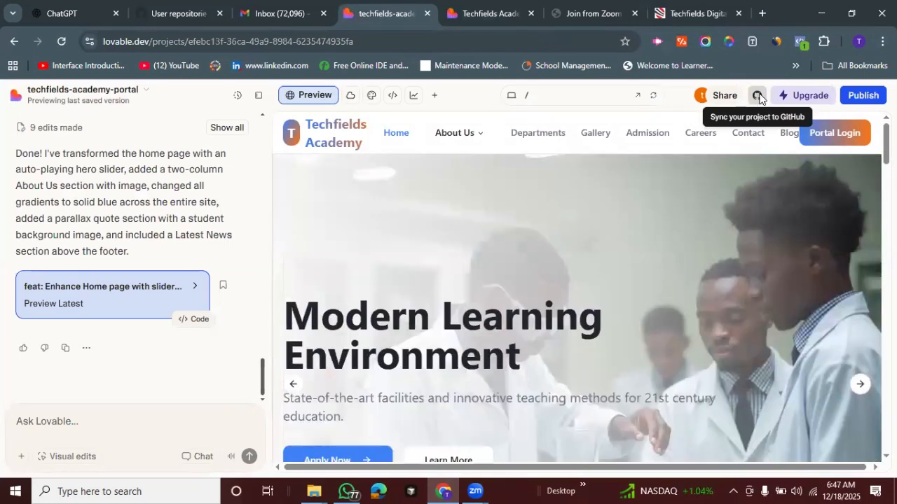
click(758, 96)
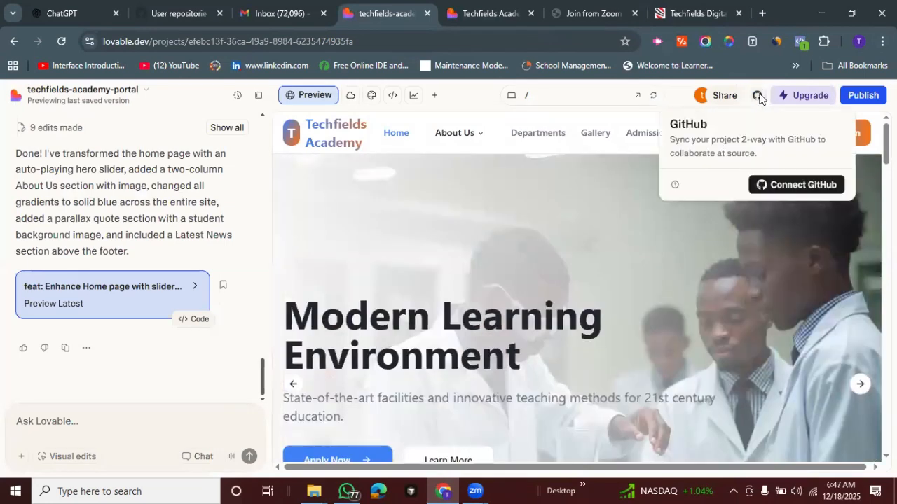
click(787, 188)
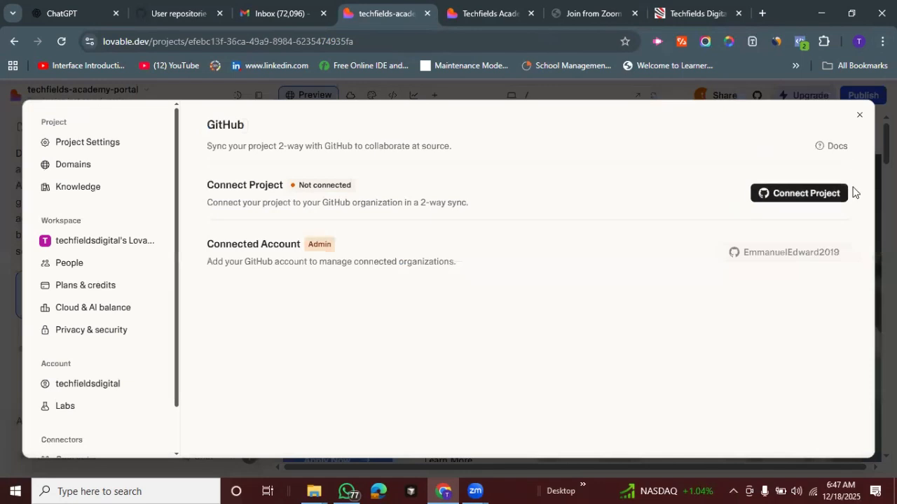
click(789, 200)
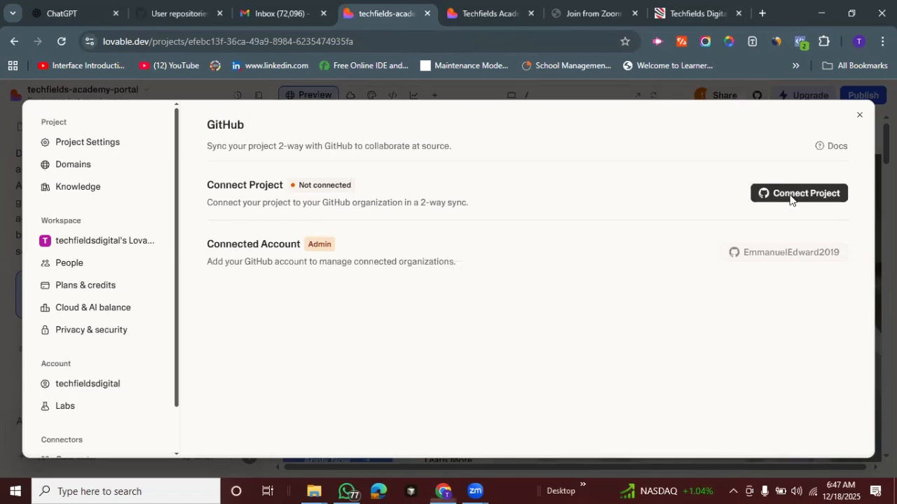
click(790, 198)
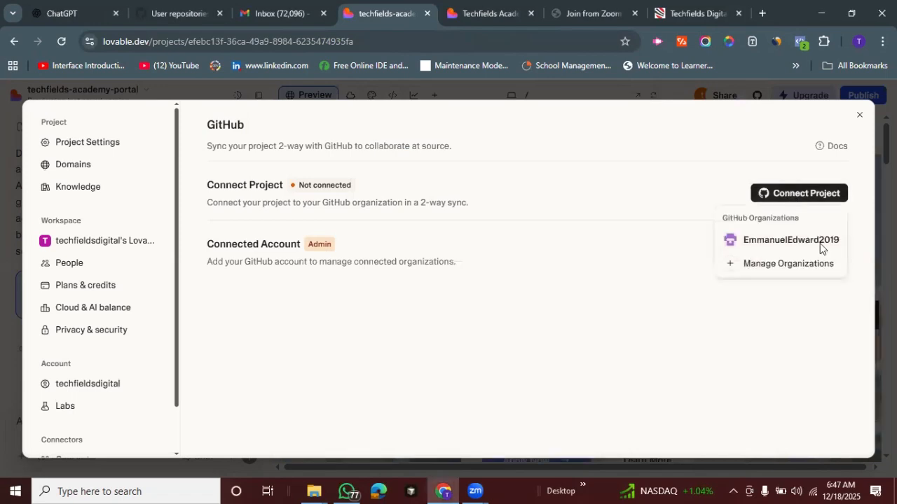
click(788, 263)
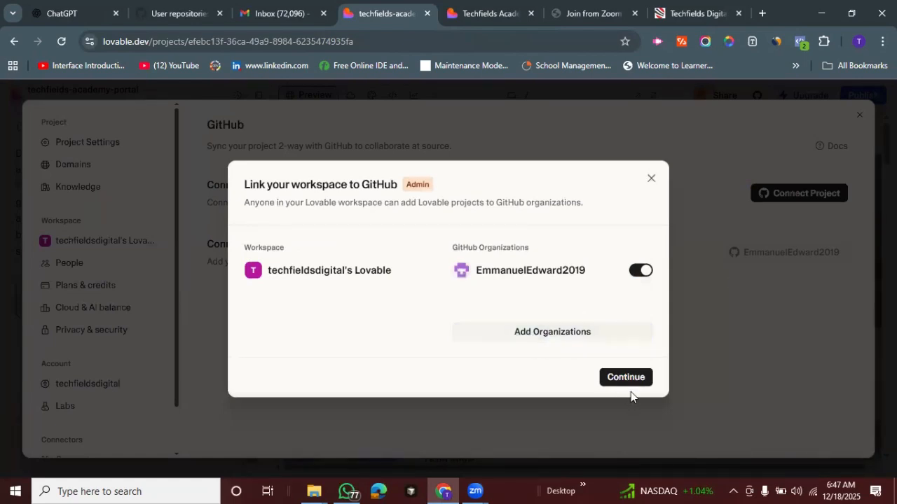
click(651, 179)
Connect the project to the linked GitHub organization and confirm the transfer for 2-way sync
click(778, 197)
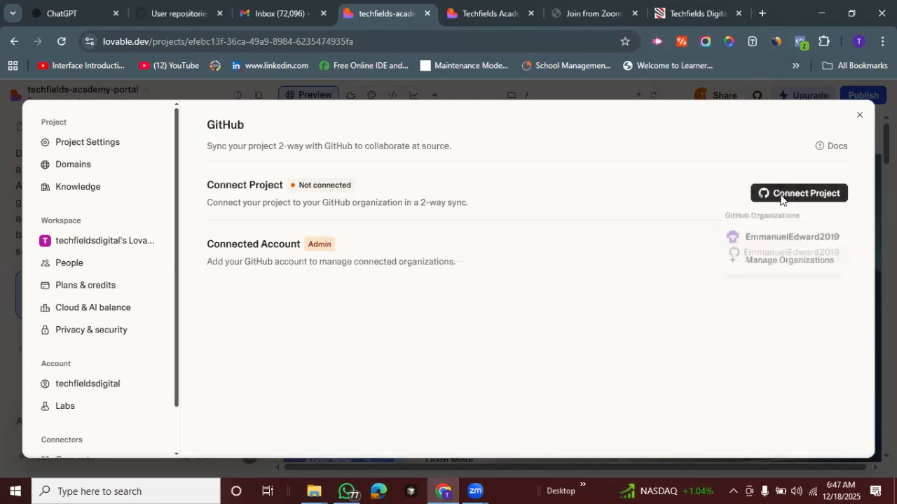
click(754, 239)
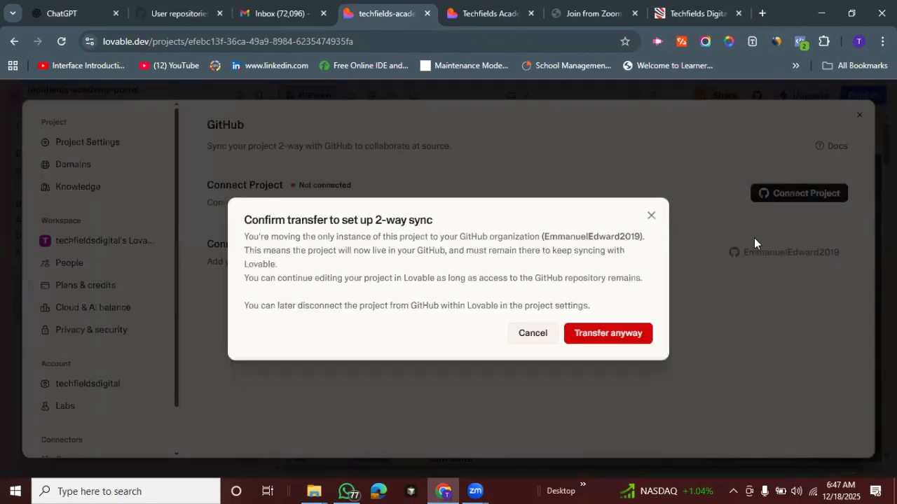
click(597, 336)
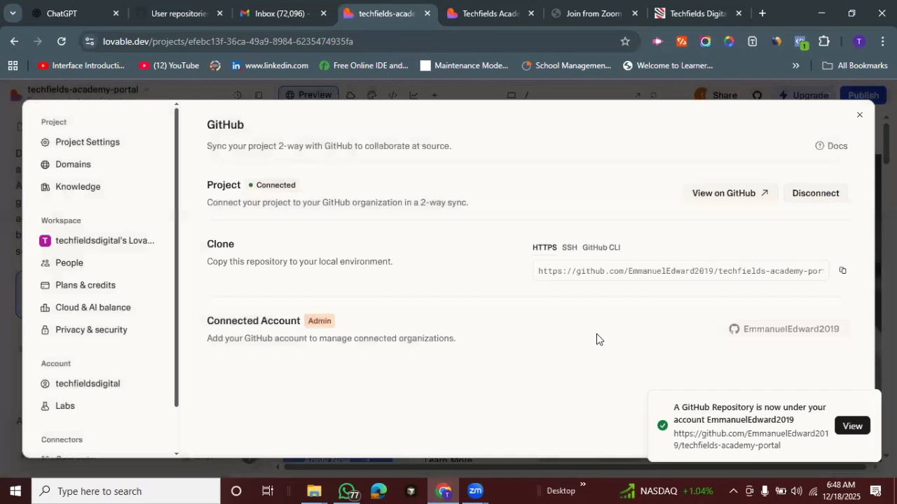
View the connected techfields-academy-portal repository on GitHub, looking through its files and the clone and download options
click(718, 194)
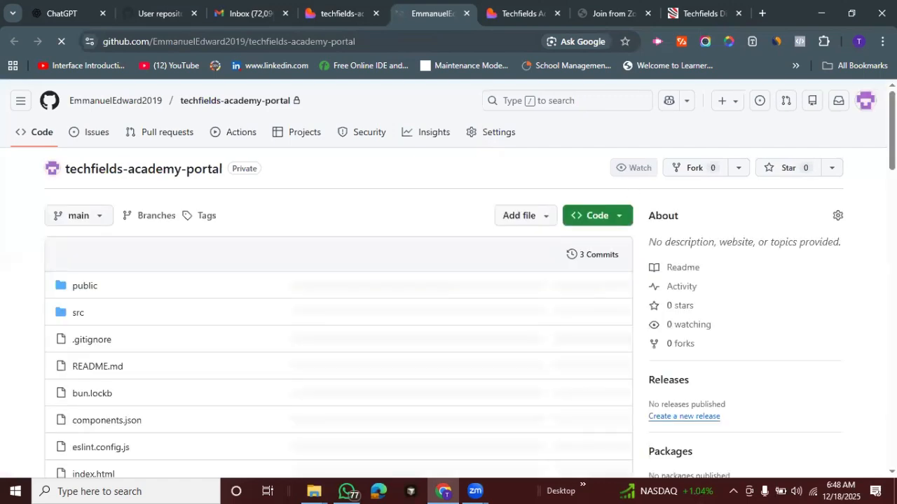
scroll(448, 280, down, 5)
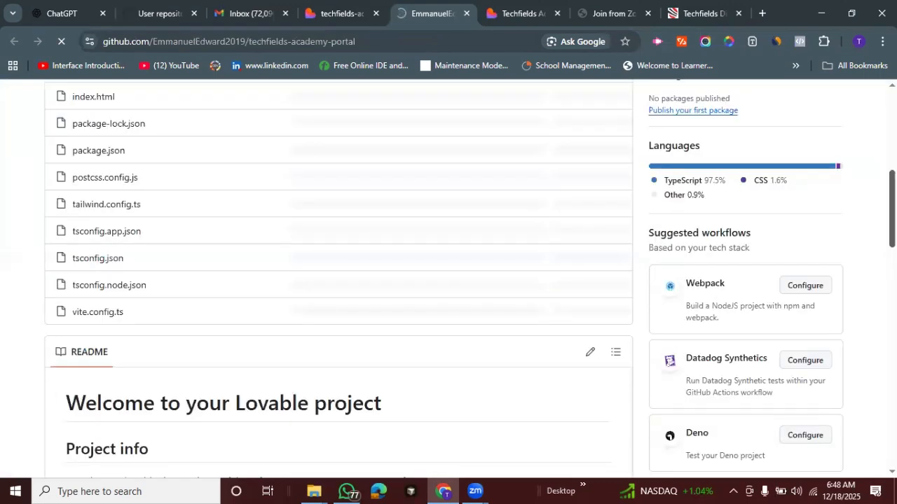
scroll(448, 280, down, 4)
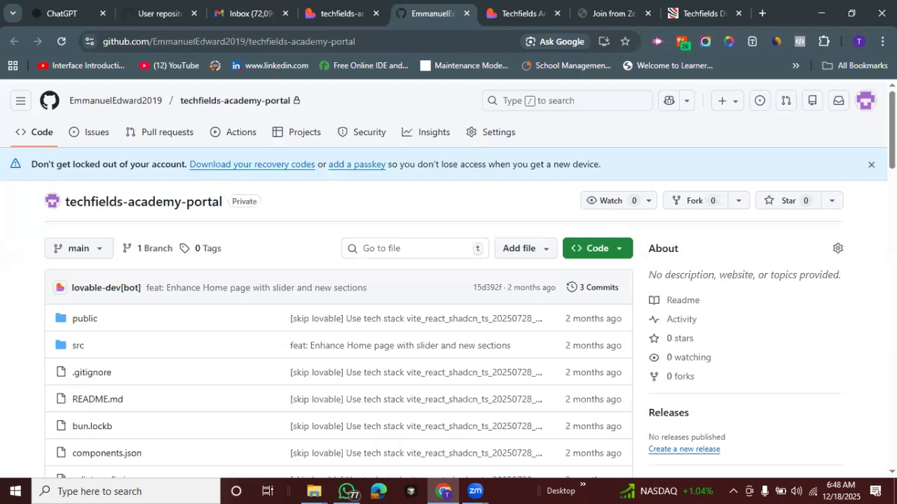
scroll(448, 281, down, 1)
scroll(850, 144, down, 1)
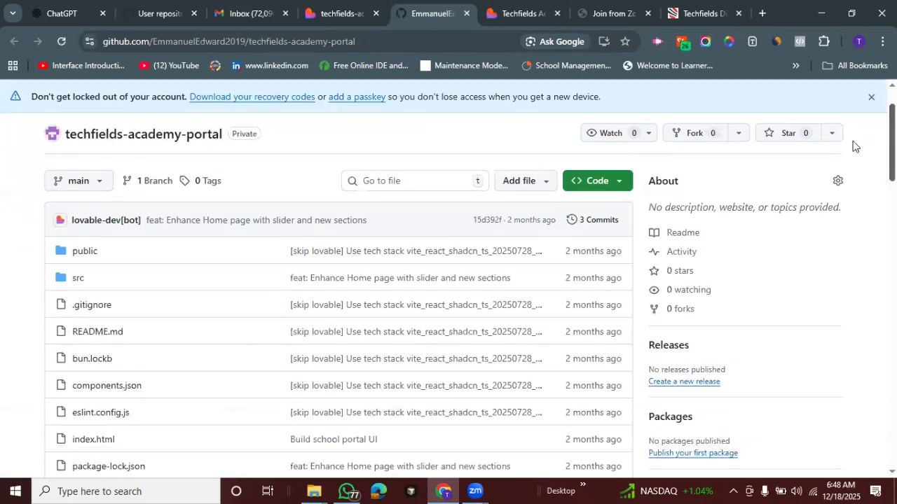
click(622, 182)
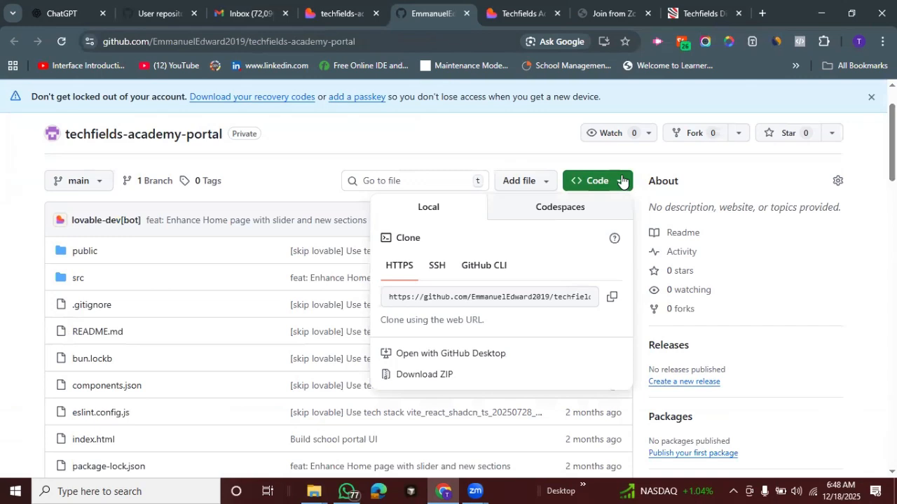
click(419, 376)
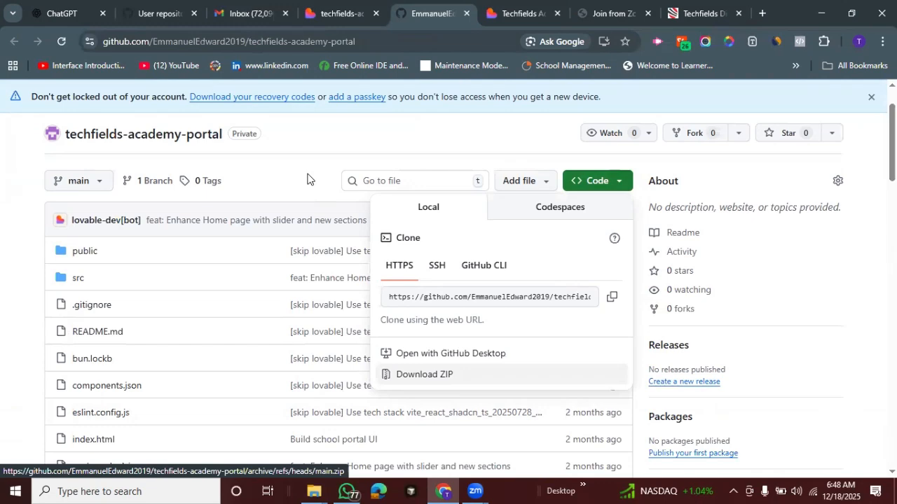
Go to the repository's README section and open README.md for editing
click(893, 159)
drag(893, 159, 893, 269)
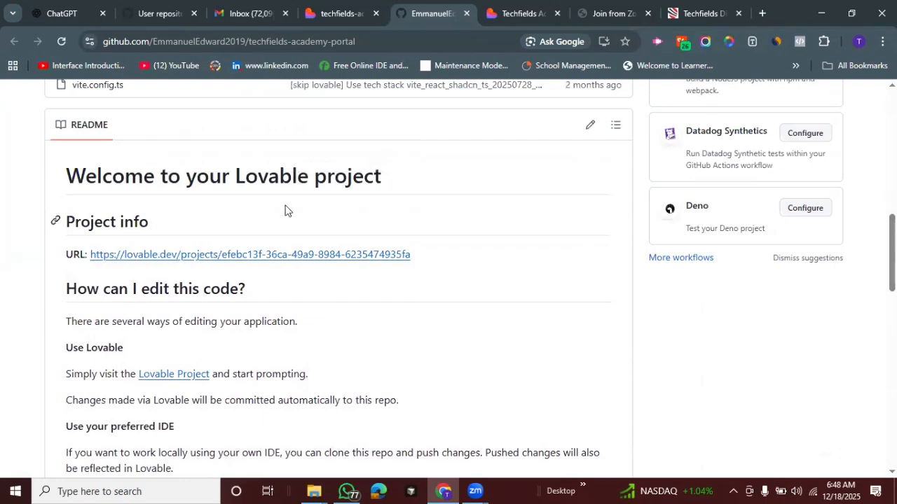
drag(296, 175, 452, 182)
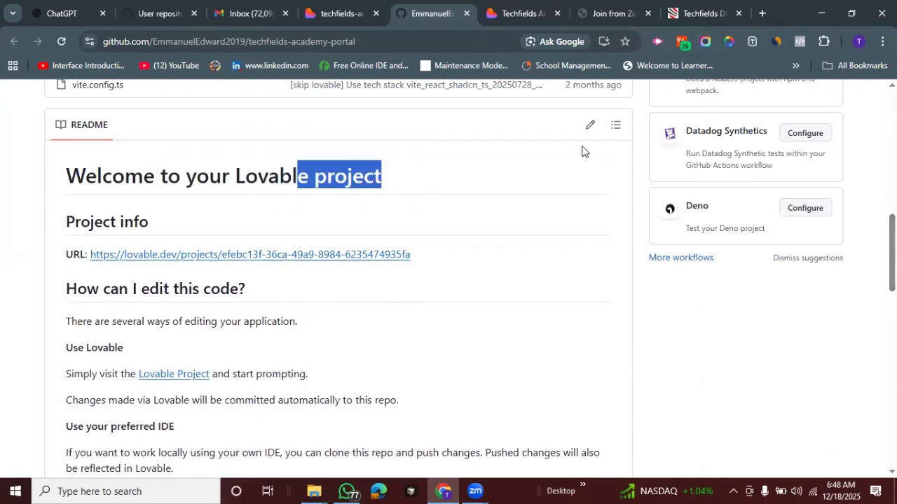
click(589, 127)
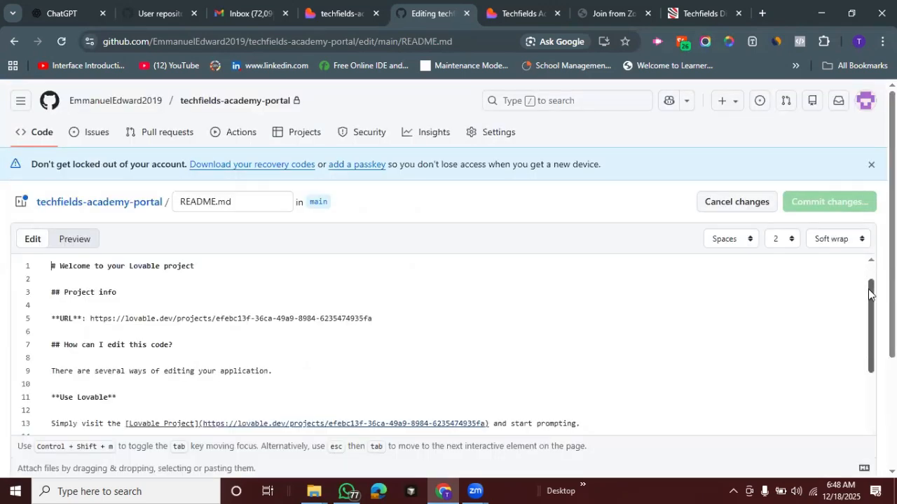
Change the main heading of README.md to "Welcome to Techfields Academy"
scroll(713, 306, down, 1)
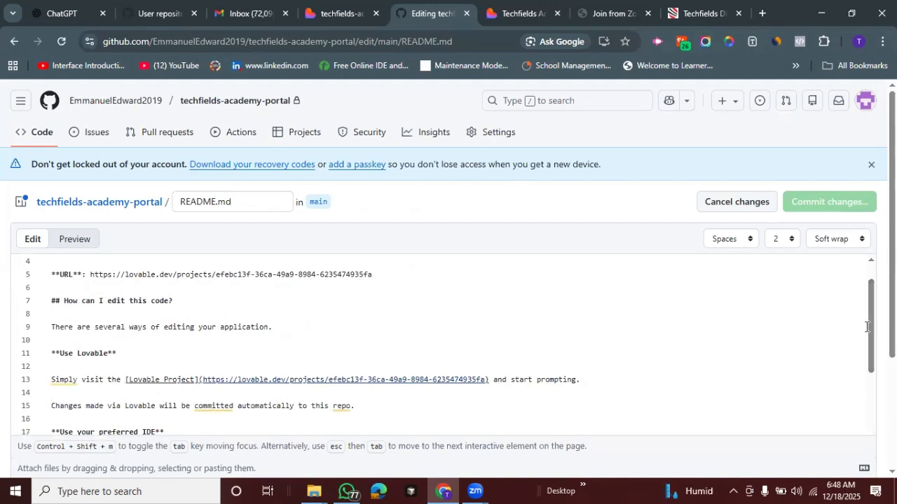
scroll(870, 330, up, 1)
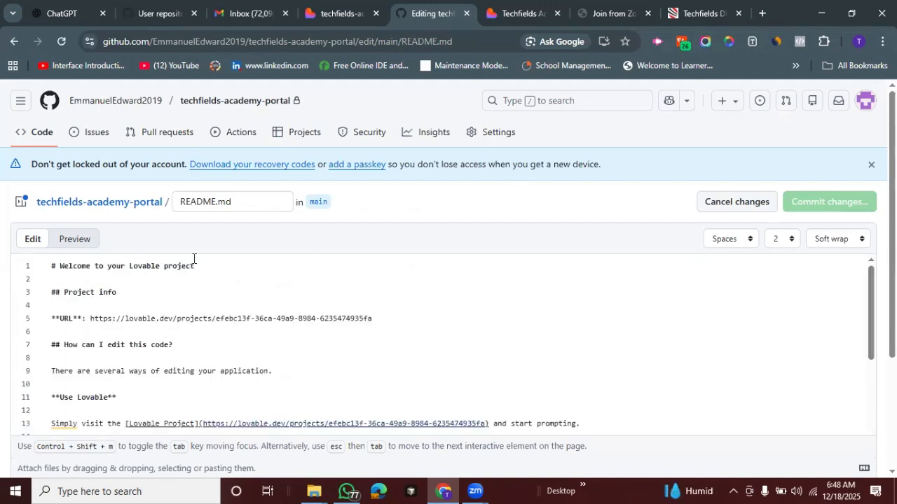
drag(196, 266, 108, 266)
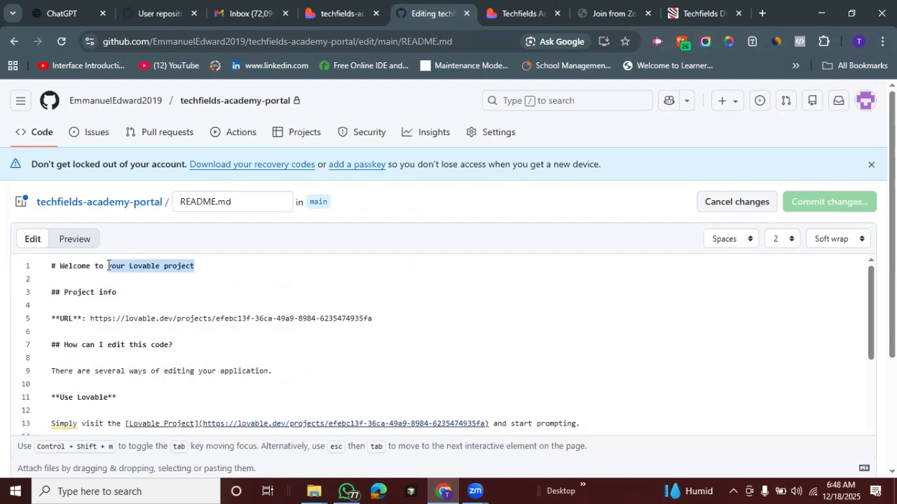
key(BackSpace)
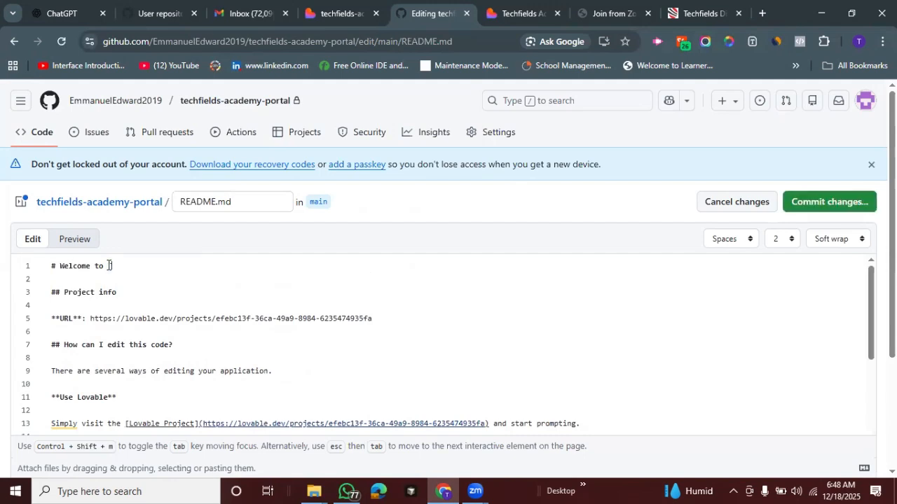
text(Techfields AcDE)
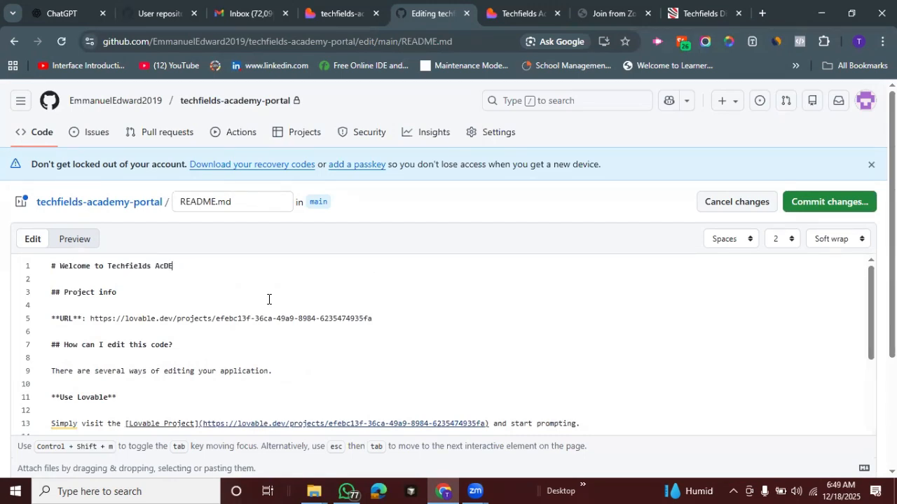
key(BackSpace)
key(BackSpace)
text(ademy)
Delete the project URL line and its extra blank lines under the "Project info" heading
drag(392, 316, 36, 318)
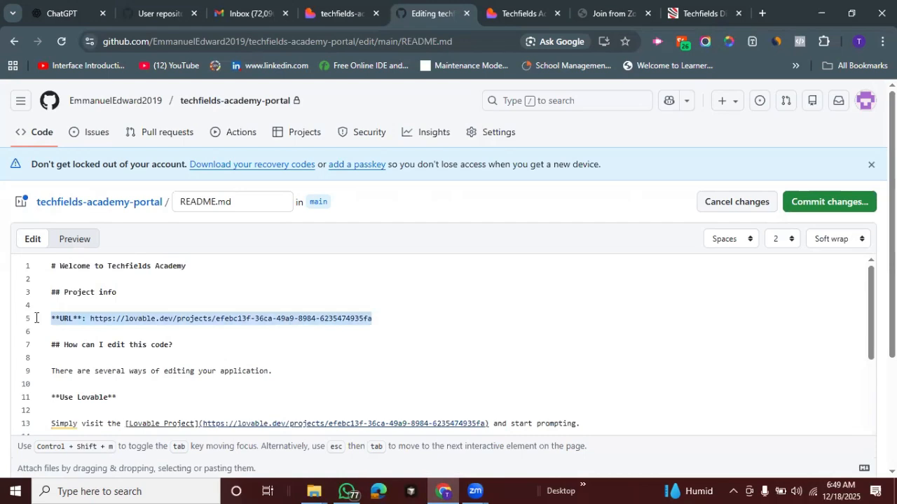
key(BackSpace)
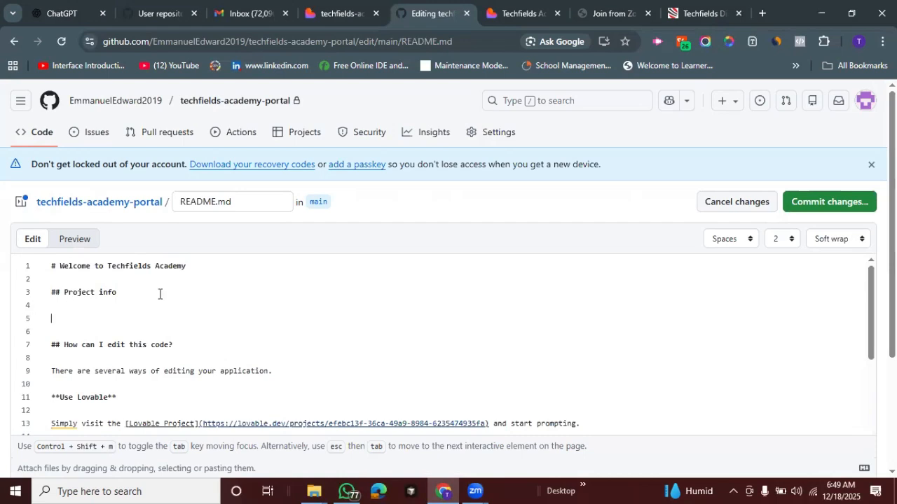
key(BackSpace)
key(BackSpace)
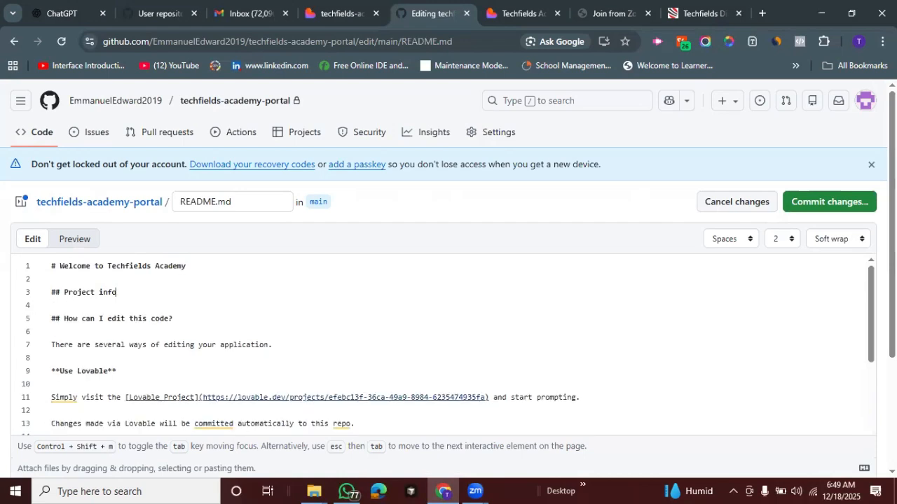
Delete the text from "There are several ways of editing your application." through the end of the "Use Lovable" section in README.md
drag(870, 306, 871, 330)
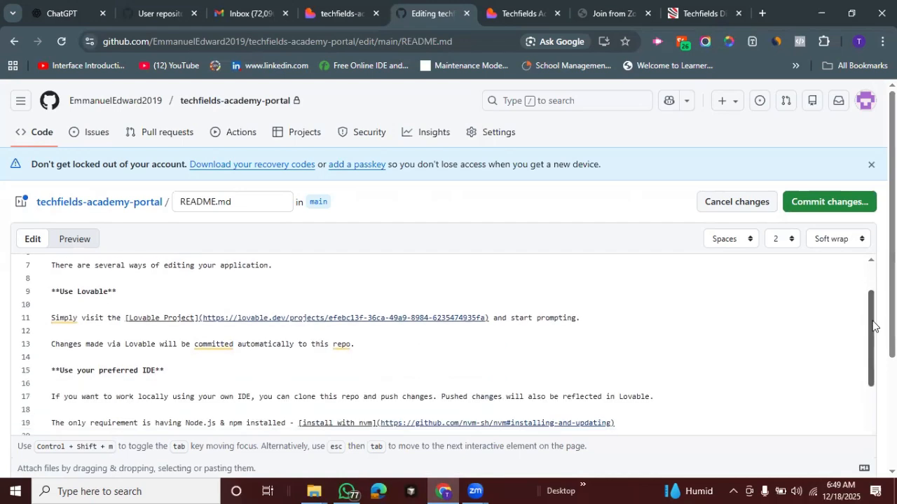
drag(48, 266, 385, 356)
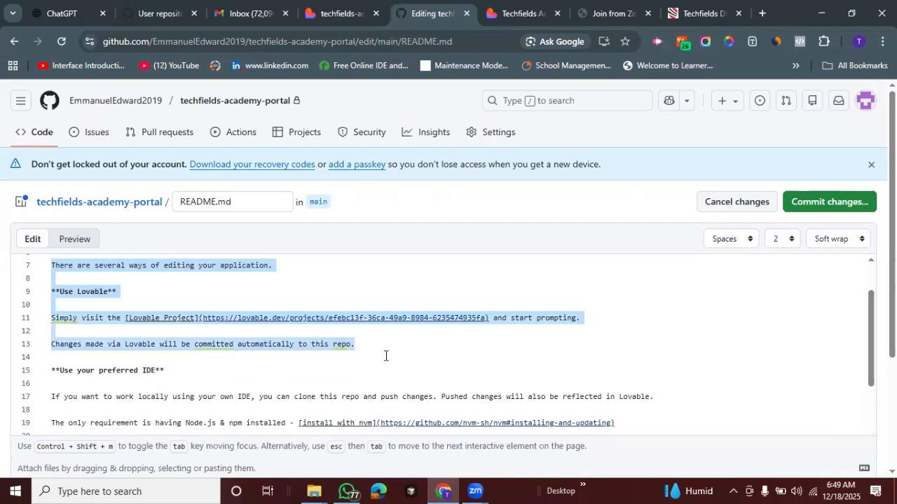
key(BackSpace)
key(BackSpace)
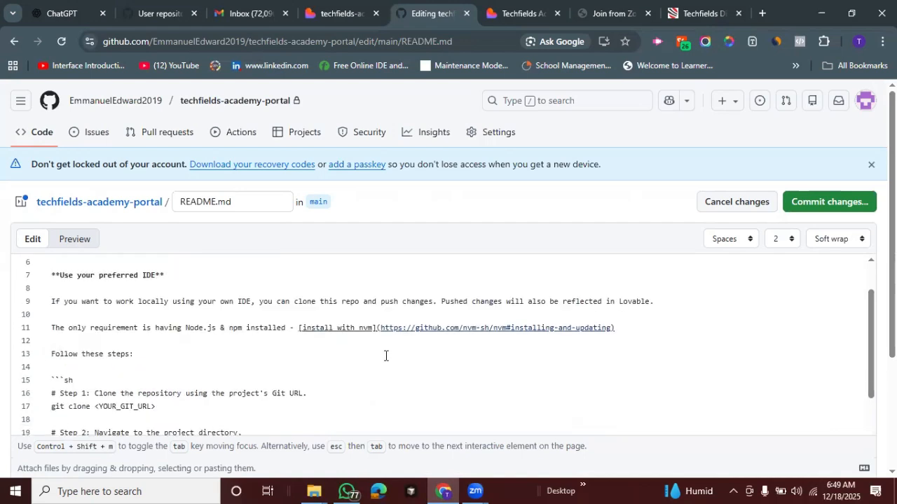
Delete everything from the "How can I deploy this project?" heading to the end of README.md, including the Lovable custom domain section
drag(872, 336, 872, 449)
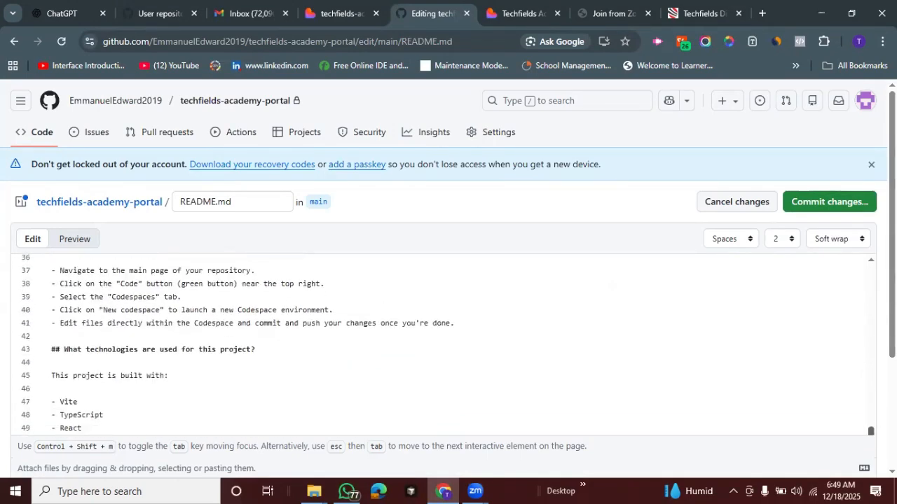
drag(892, 308, 891, 380)
scroll(868, 382, down, 1)
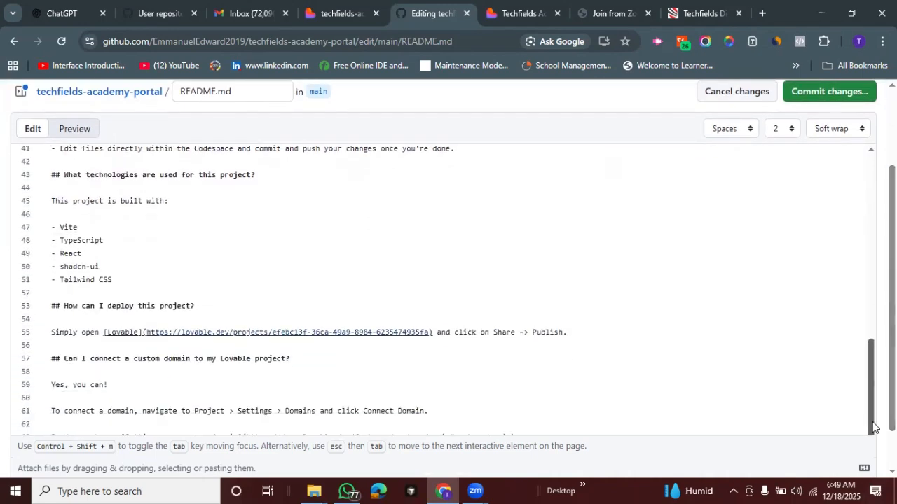
click(51, 306)
drag(51, 306, 411, 417)
scroll(412, 416, up, 2)
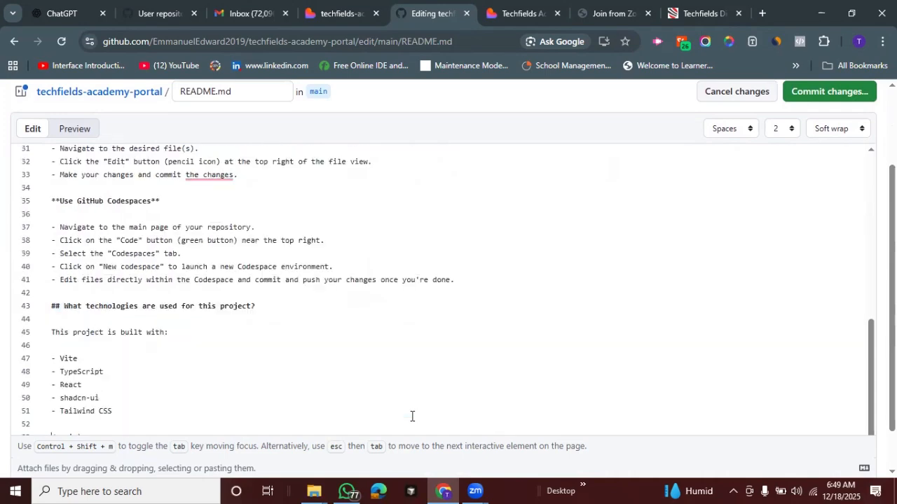
Commit the README.md edits directly to the main branch with the suggested message "Change project name to Techfields Academy"
drag(867, 337, 871, 199)
scroll(871, 199, up, 2)
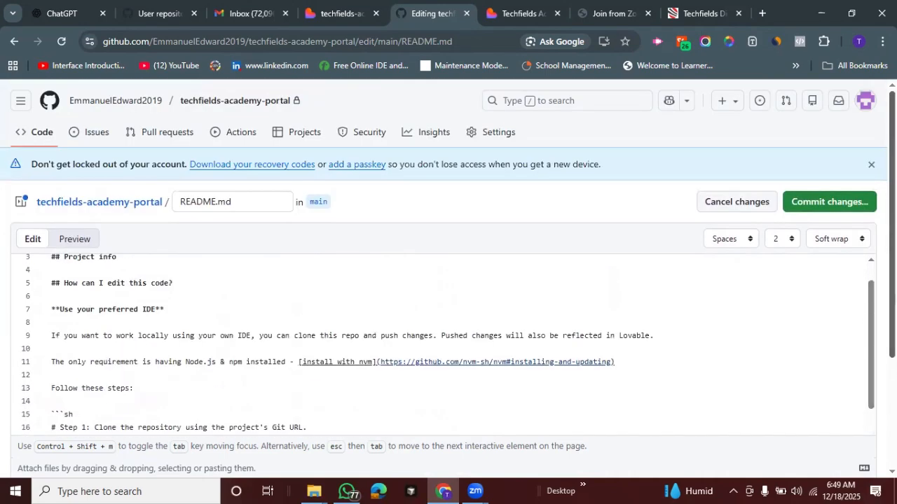
click(825, 200)
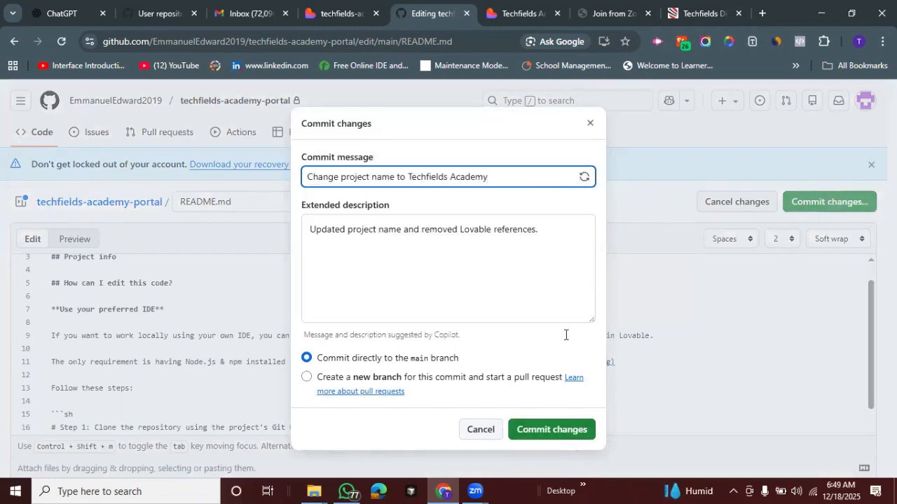
click(550, 417)
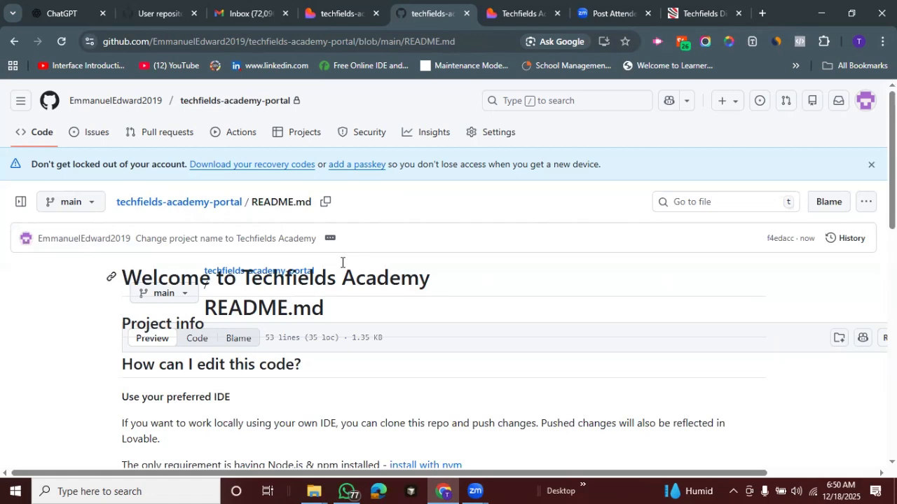
Return to the repository's main page and download it as a ZIP archive named techfields-academy-portal-main, saved to the Desktop
click(35, 136)
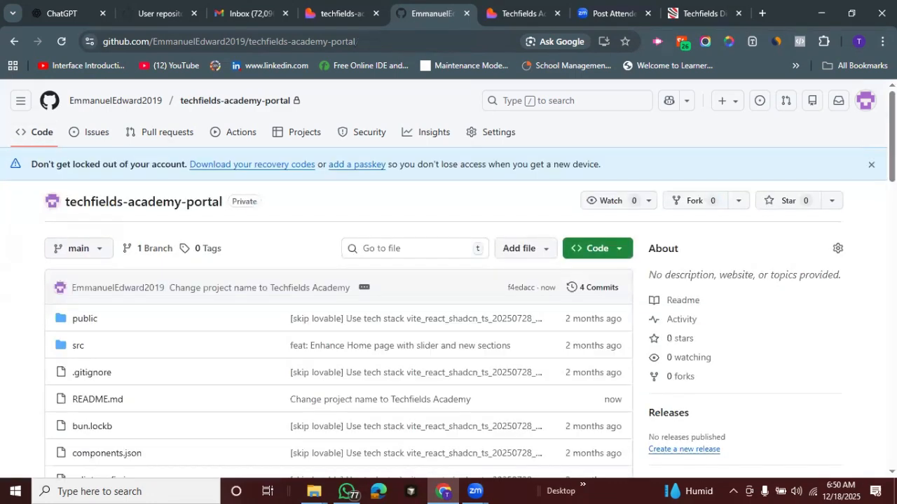
scroll(448, 281, down, 1)
scroll(675, 161, down, 1)
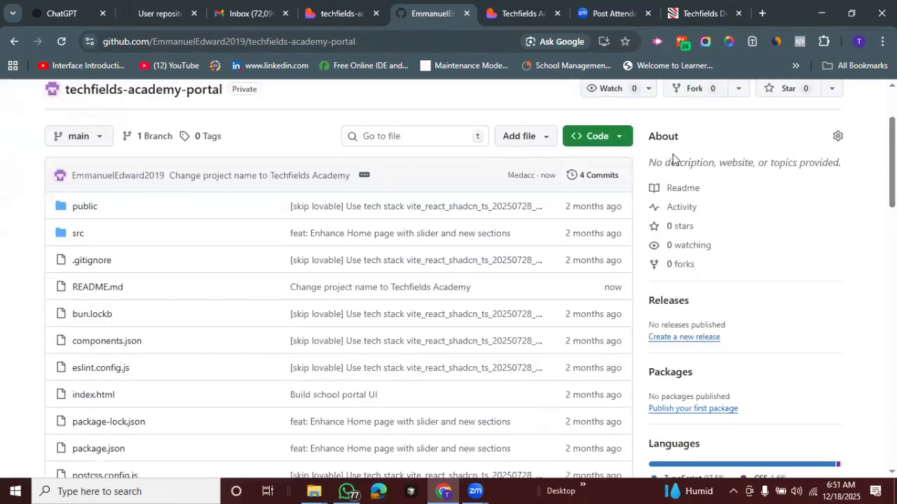
click(620, 139)
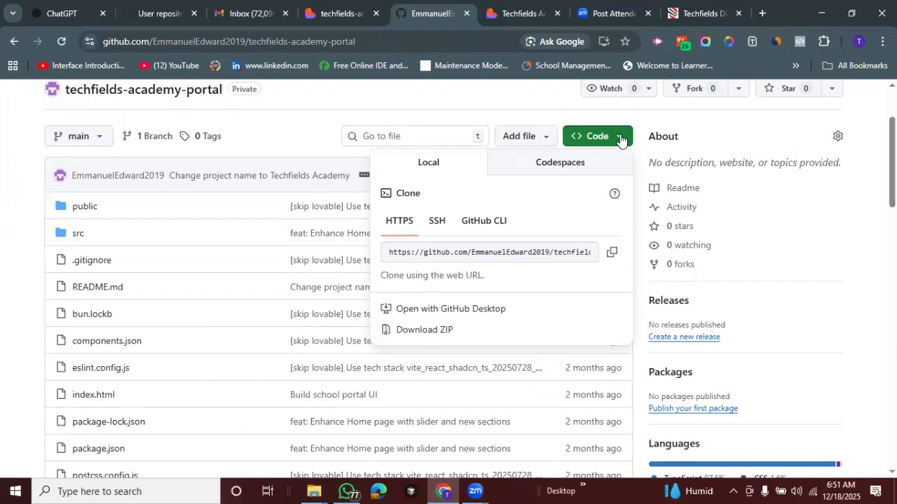
click(419, 332)
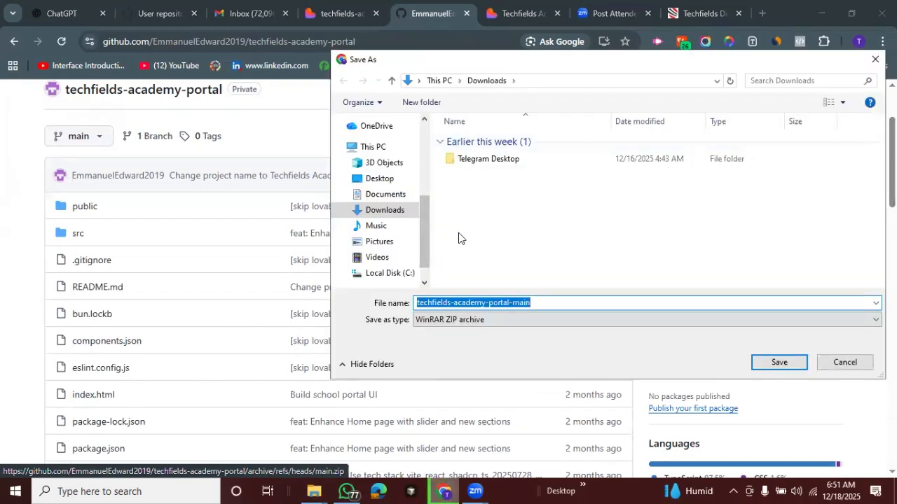
scroll(428, 225, up, 3)
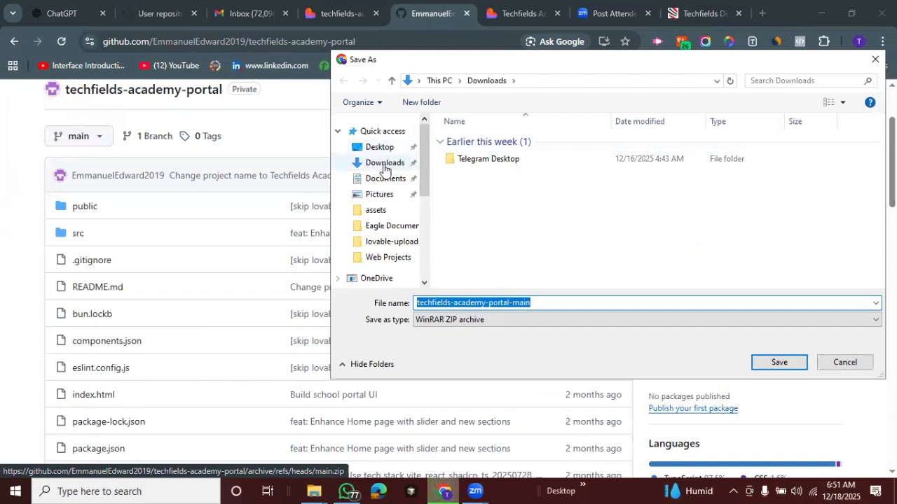
click(374, 147)
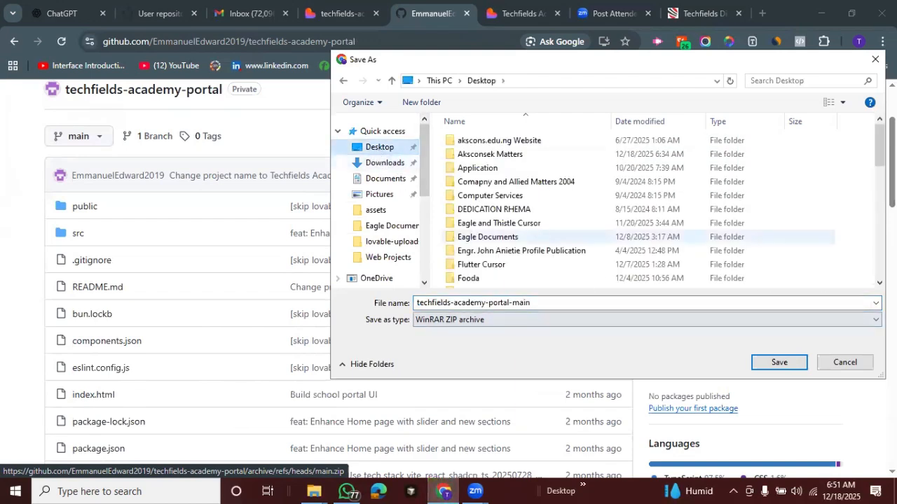
click(778, 361)
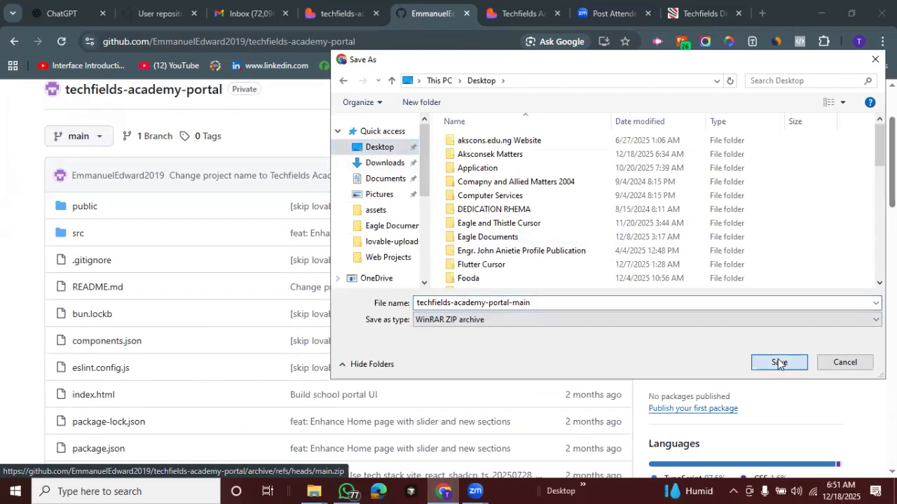
Show the Windows desktop and move the downloaded techfields-academy-portal-main archive to an empty area away from the other icons
click(821, 9)
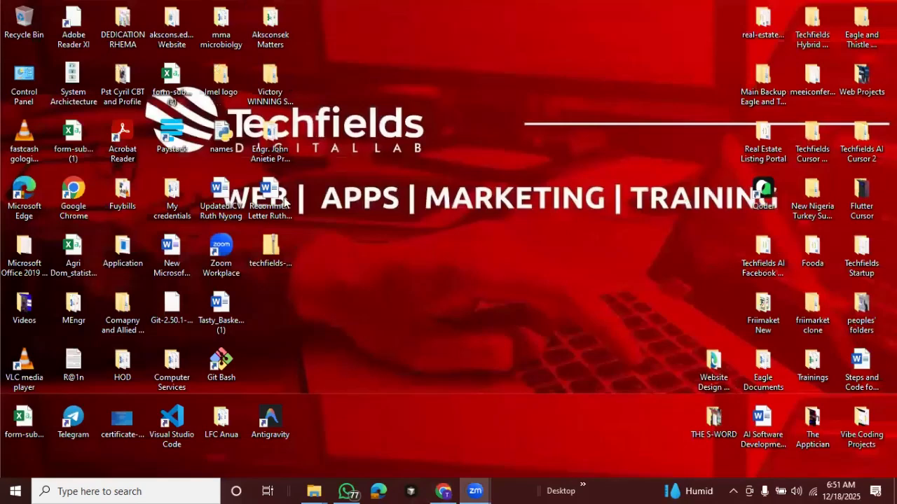
drag(269, 248, 517, 70)
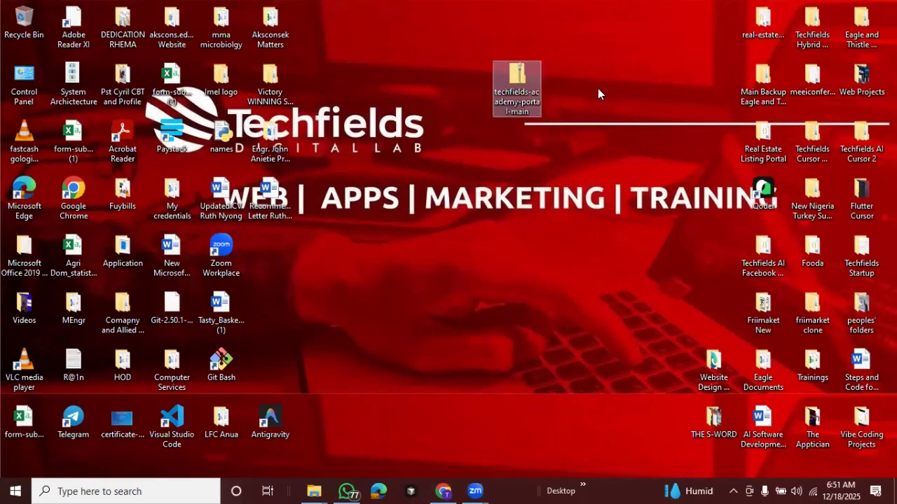
right_click(522, 92)
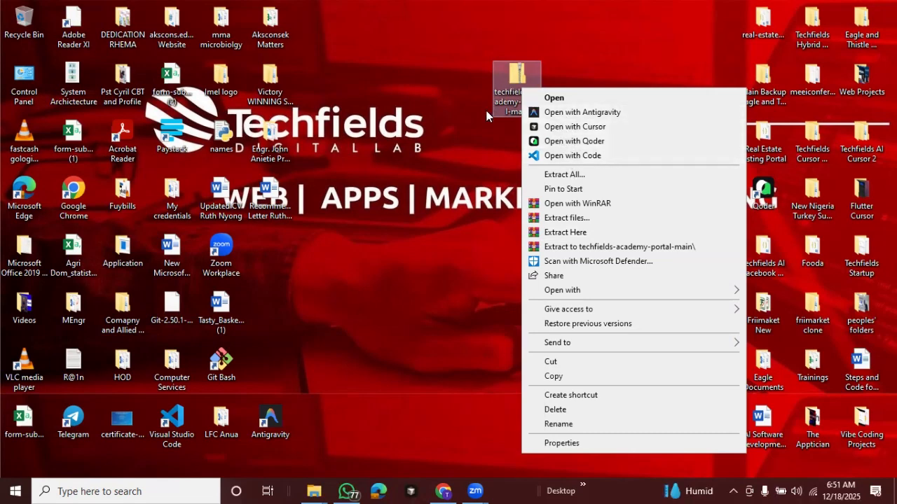
right_click(517, 83)
click(517, 78)
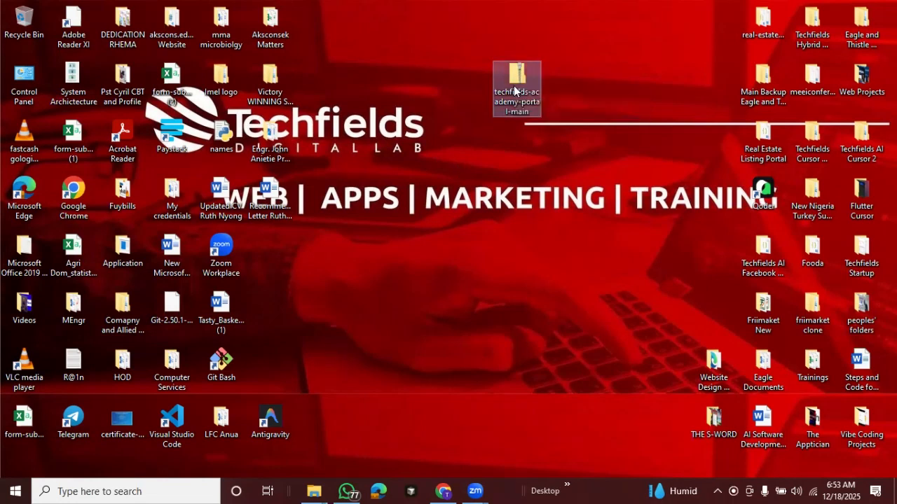
Extract the techfields-academy-portal-main archive onto the Desktop and place the extracted folder directly below the ZIP file
right_click(515, 91)
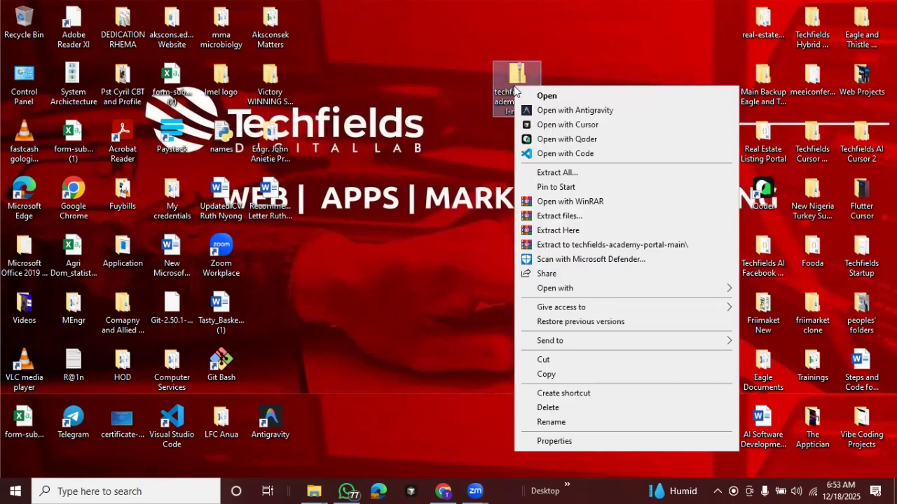
click(559, 217)
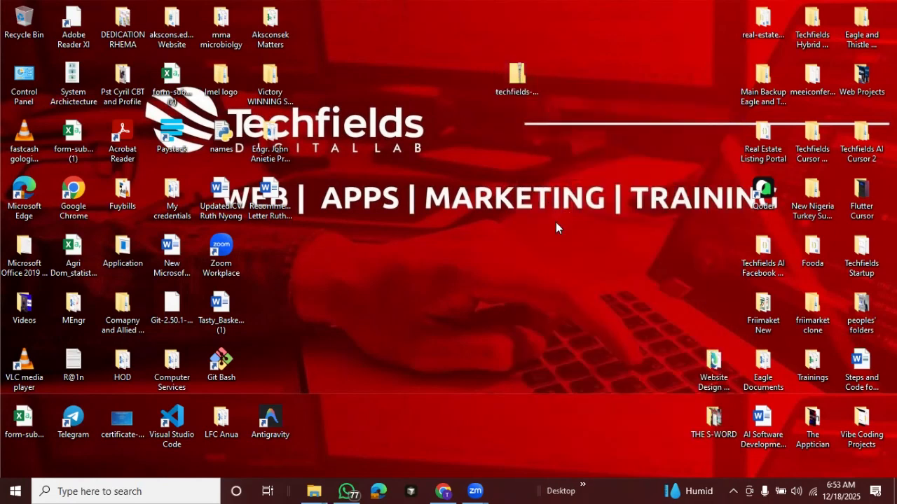
click(489, 379)
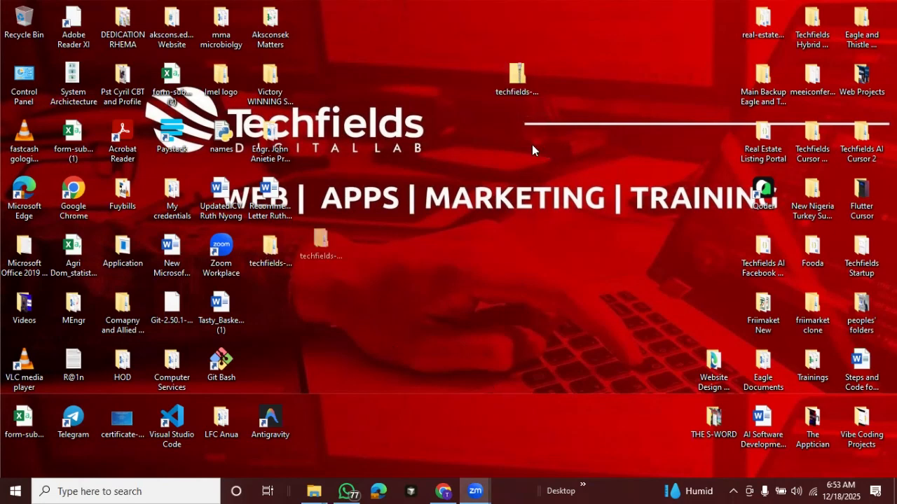
drag(270, 250, 518, 149)
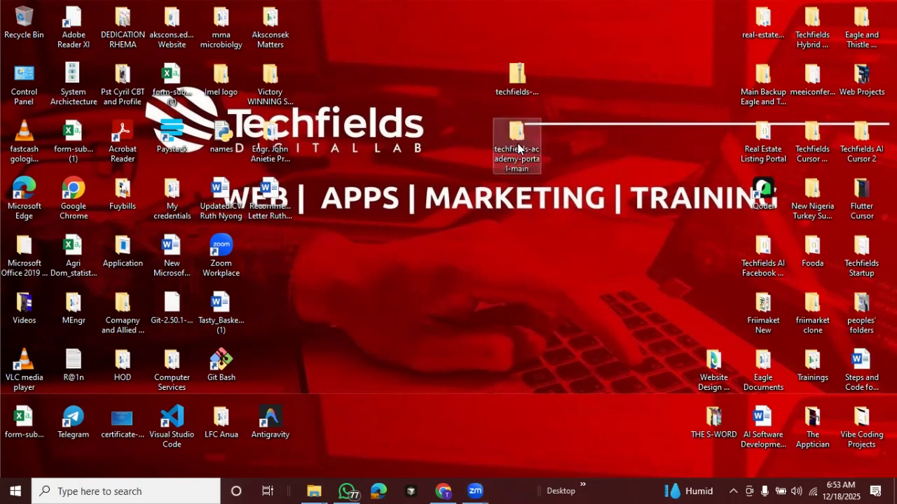
Open the extracted techfields-academy-portal-main folder in Qoder and expand its inner project folder to list the files
key(shift+F10)
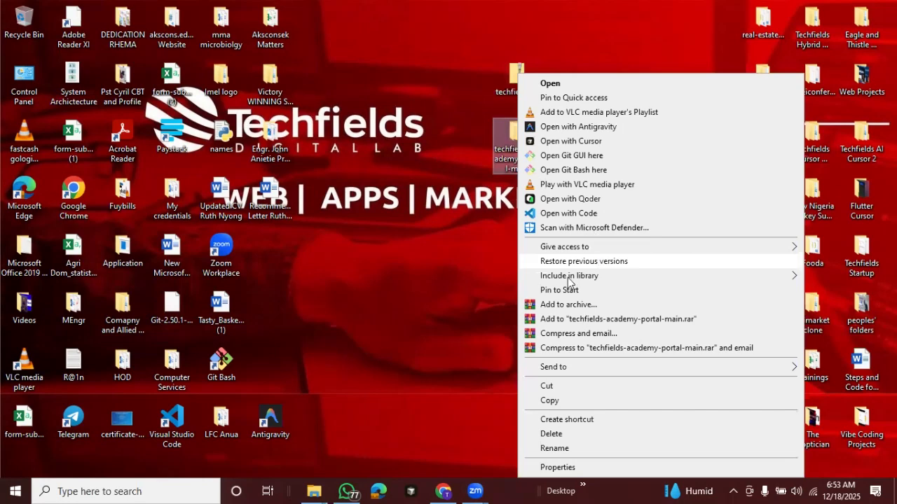
click(551, 199)
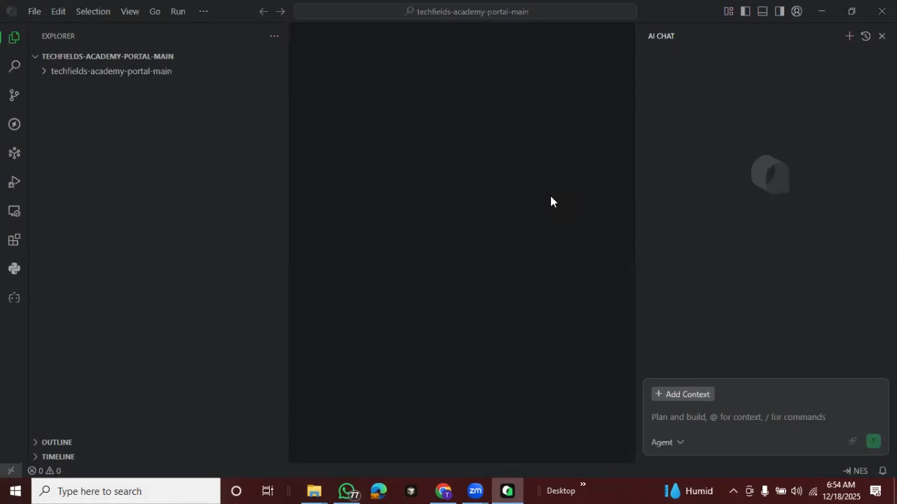
click(40, 77)
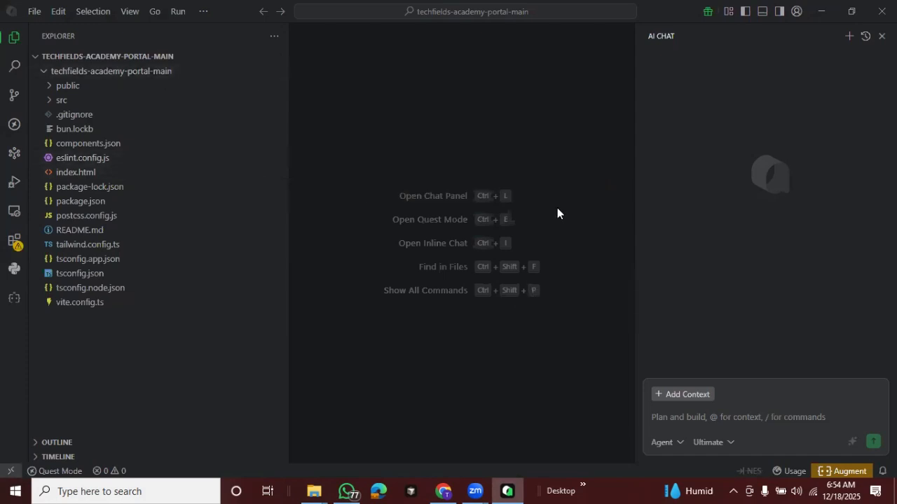
Open the integrated terminal at the techfields-academy-portal-main folder and look at the available terminal commands
click(762, 17)
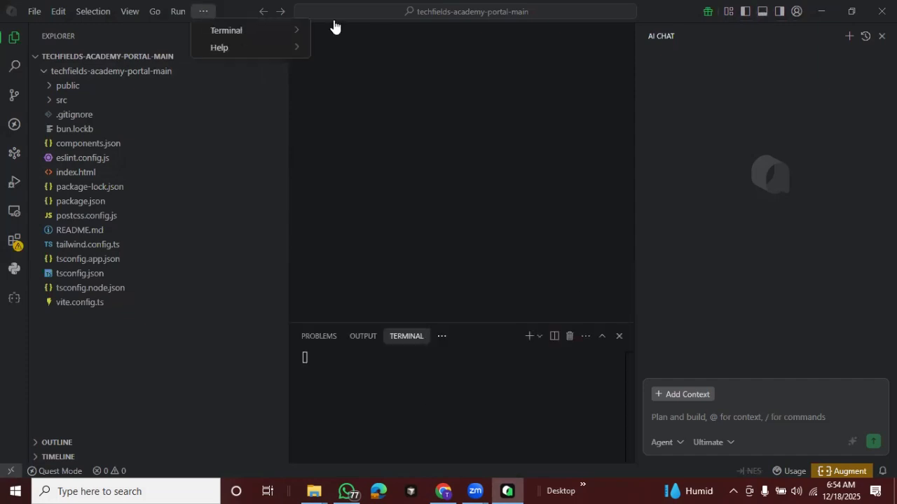
mouse_move(240, 32)
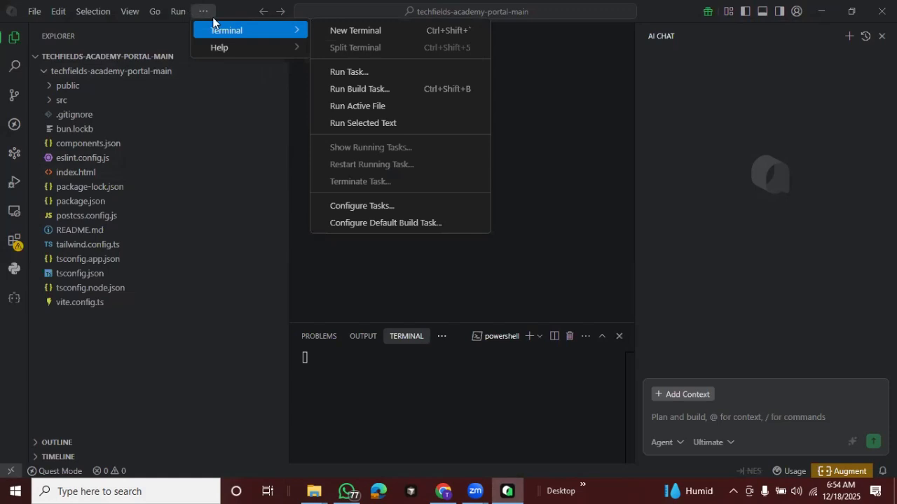
click(297, 33)
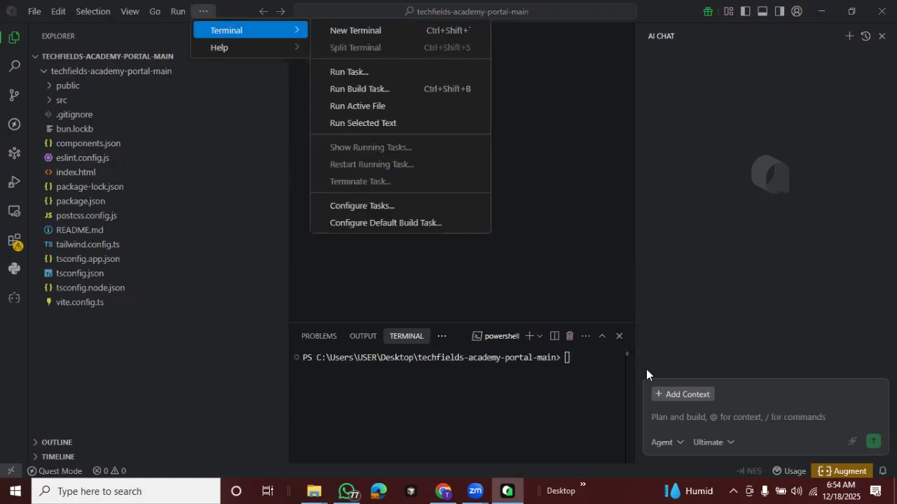
click(570, 362)
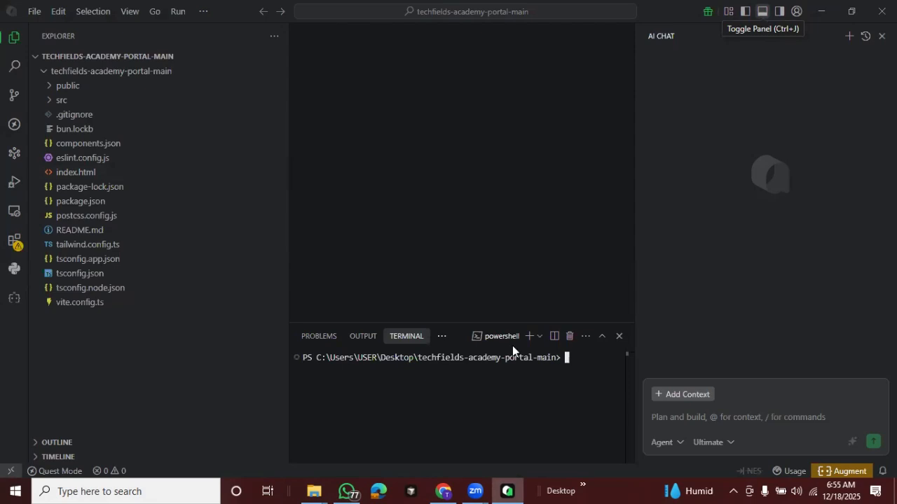
click(762, 14)
click(761, 14)
click(762, 14)
click(762, 14)
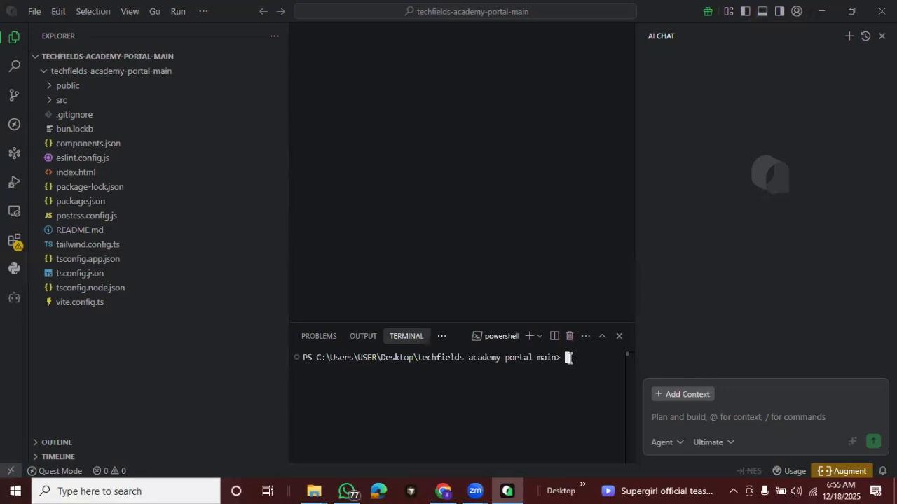
click(203, 12)
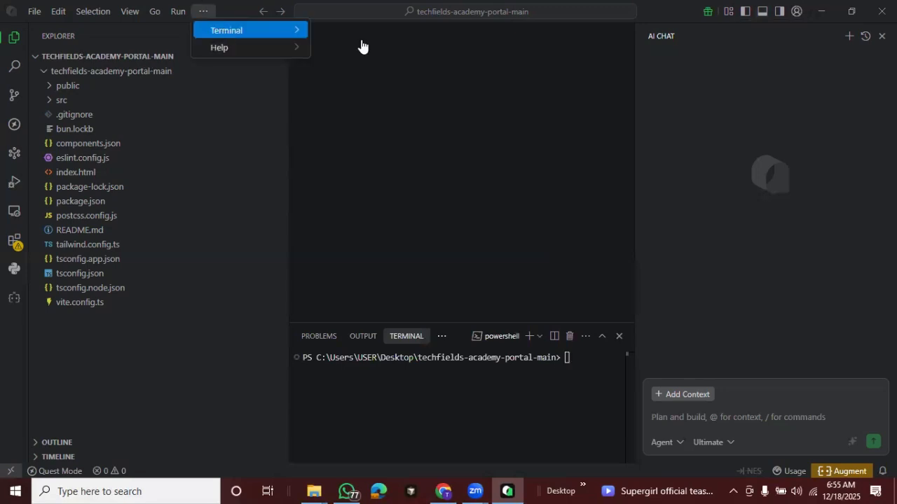
Try to install the project's dependencies by running npm install in the outer techfields-academy-portal-main folder
click(576, 357)
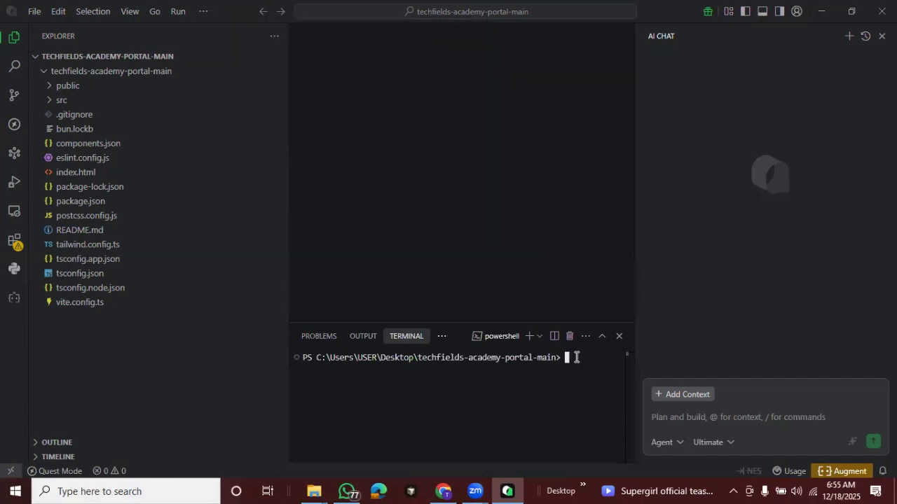
text(npm install)
key(Return)
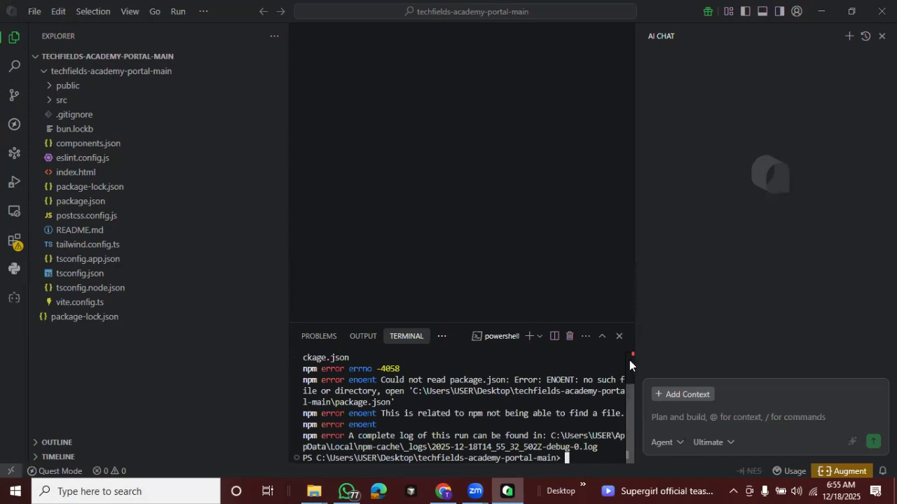
Review the npm error output and change the terminal's directory into the inner techfields-academy-portal-main folder
scroll(629, 360, up, 2)
scroll(619, 449, down, 2)
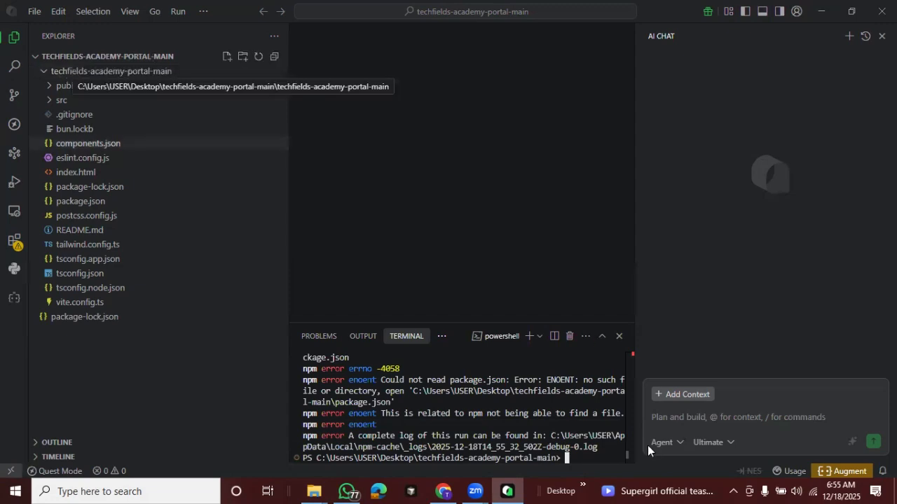
drag(627, 440, 604, 468)
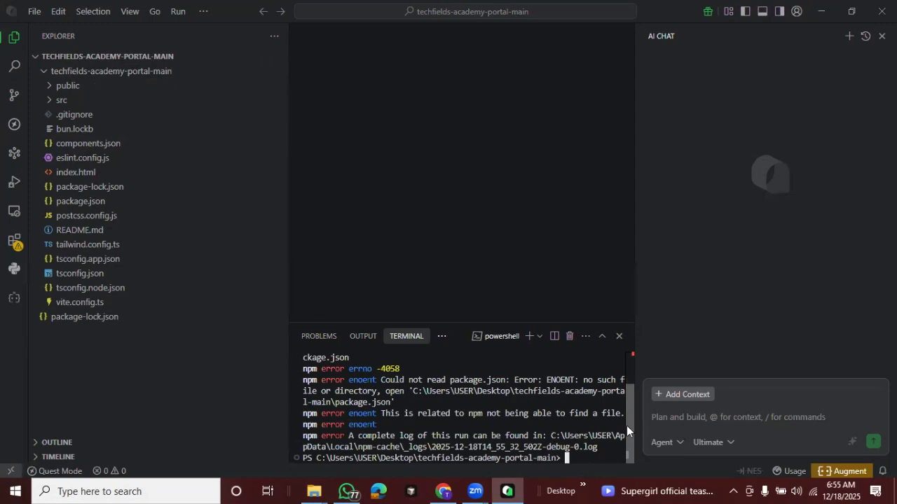
scroll(625, 389, up, 2)
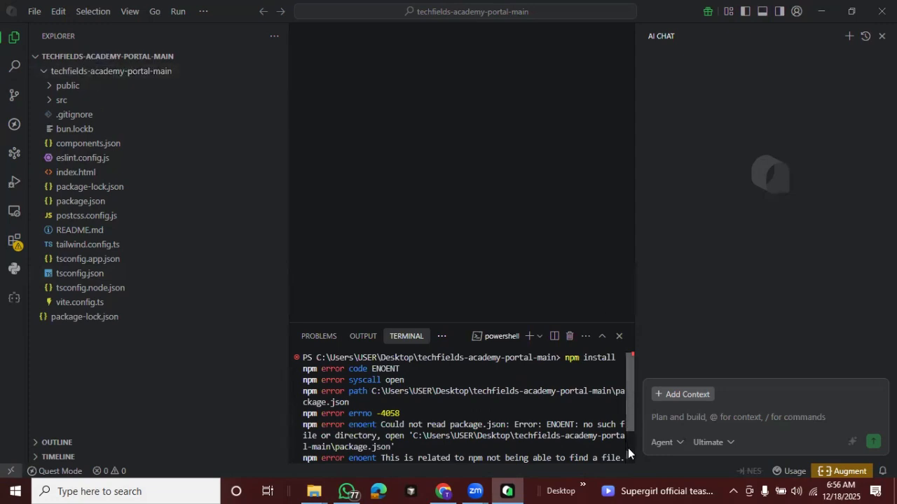
scroll(616, 449, down, 2)
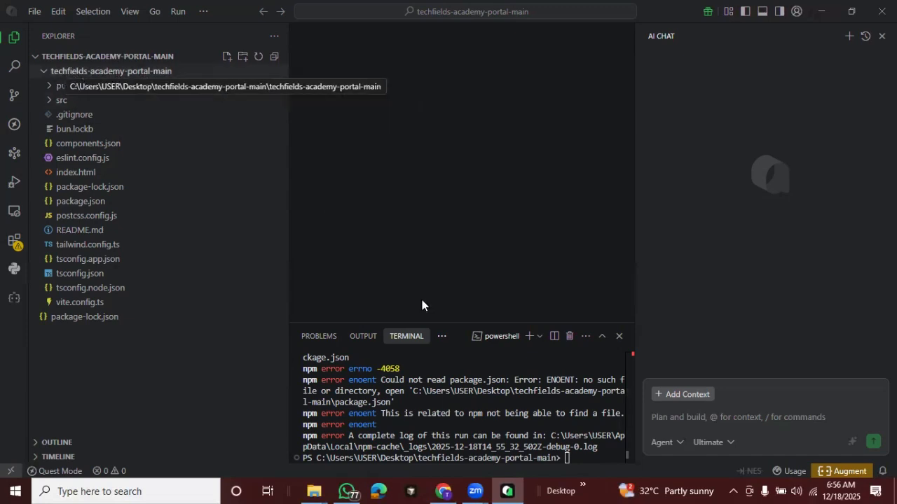
click(581, 445)
text(cd)
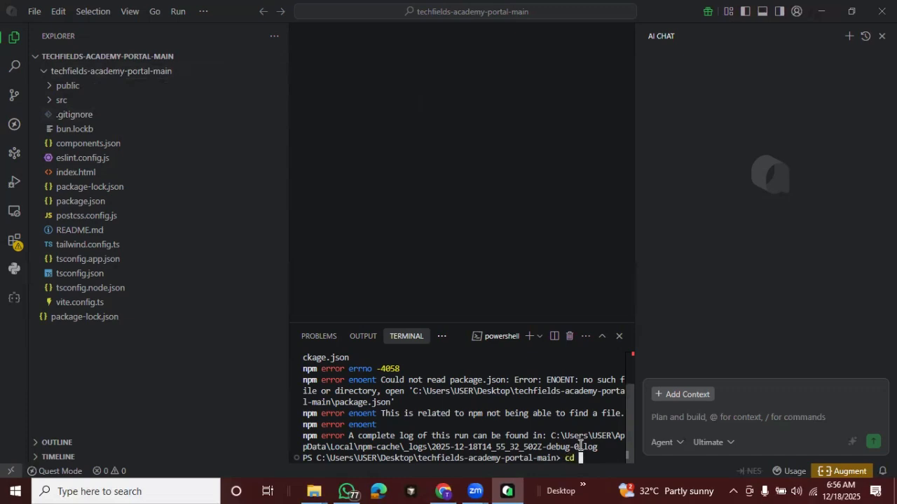
text( techfields-acade)
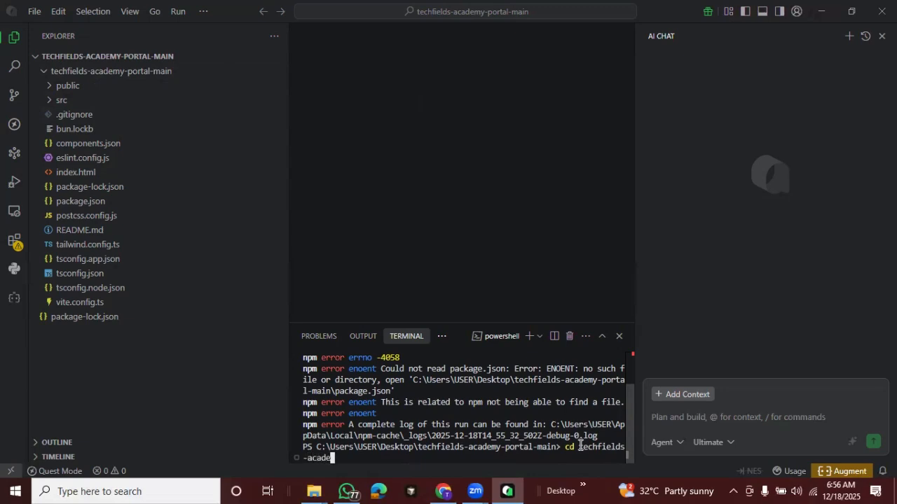
text(my-portal-main)
key(Return)
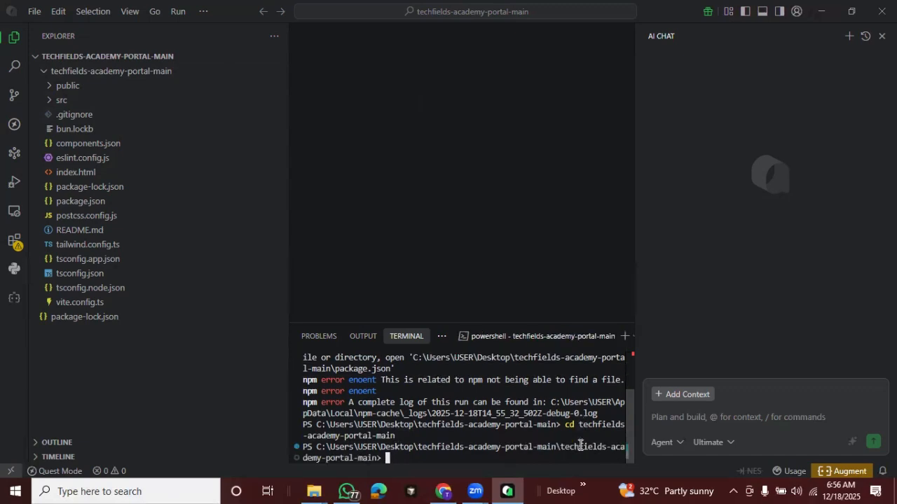
Install the project's dependencies by running npm install in the inner techfields-academy-portal-main folder
text(npm install)
key(Return)
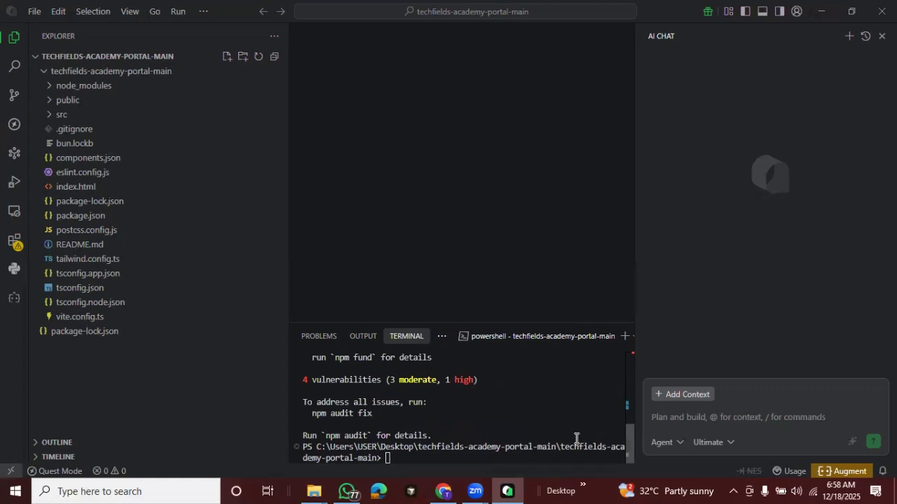
Start the project's local development server by running npm run dev in the inner project folder
click(403, 456)
text(npm )
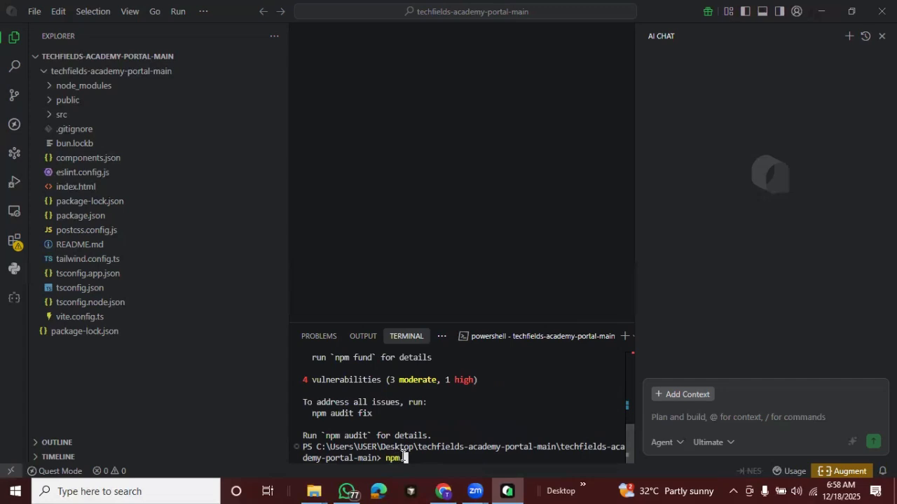
text(run de v)
key(BackSpace)
key(BackSpace)
key(BackSpace)
text(v)
key(BackSpace)
text(ev)
key(Return)
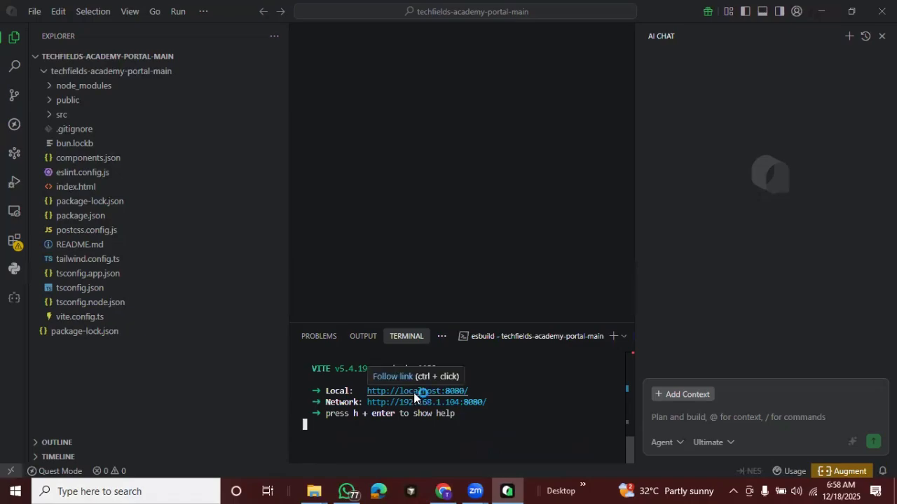
ctrl+click(414, 394)
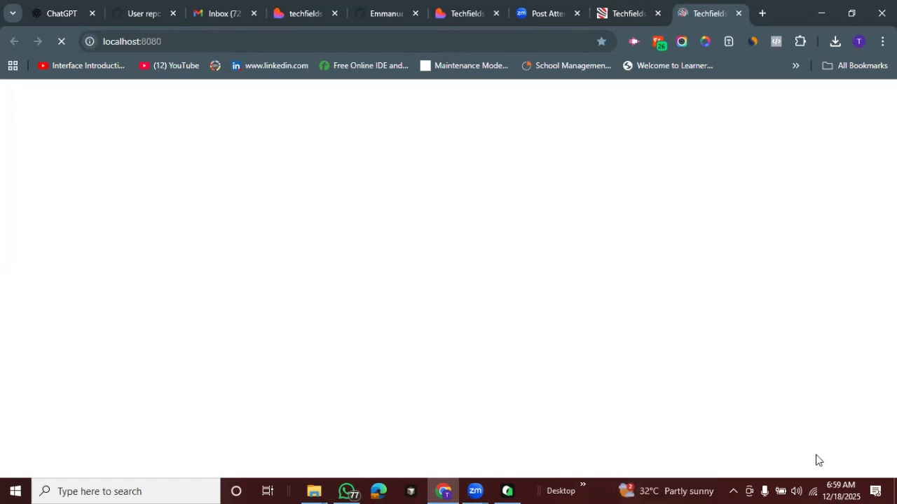
click(696, 489)
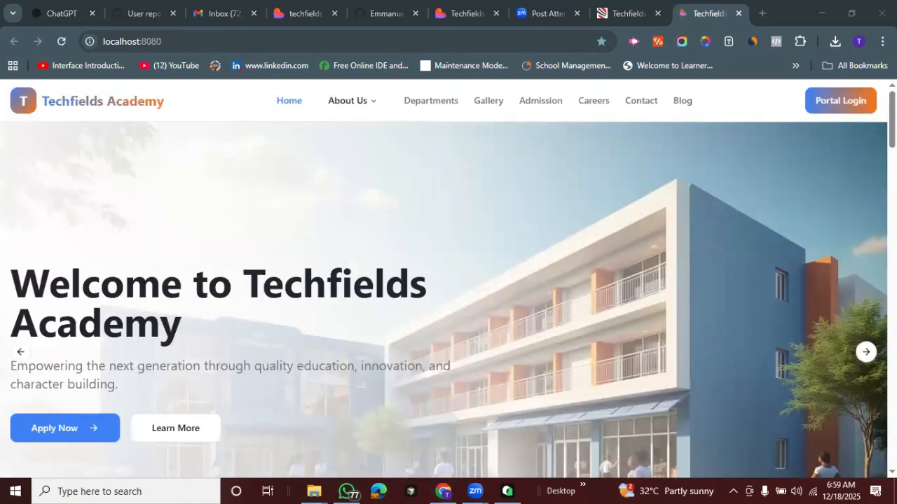
scroll(352, 105, down, 20)
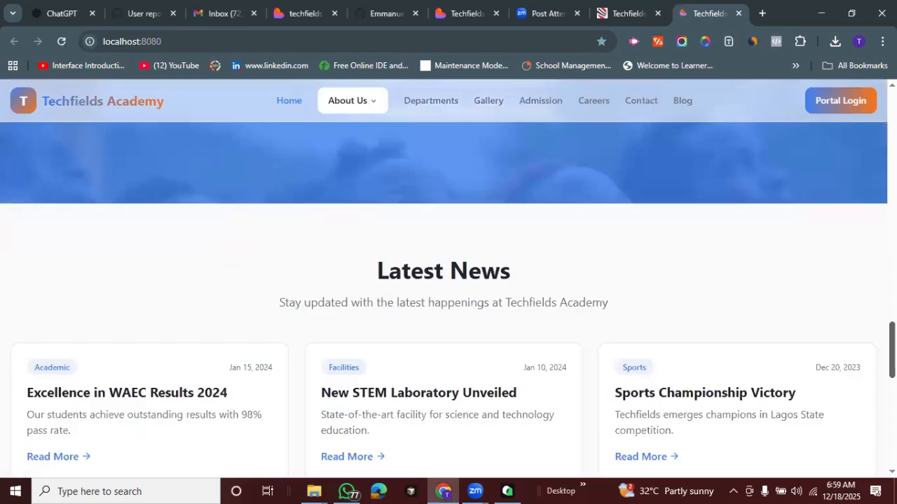
drag(892, 340, 893, 107)
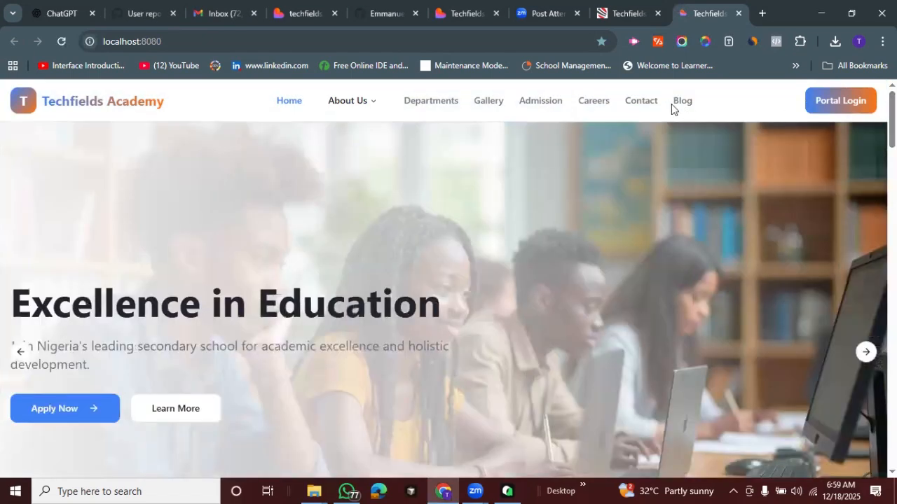
click(578, 109)
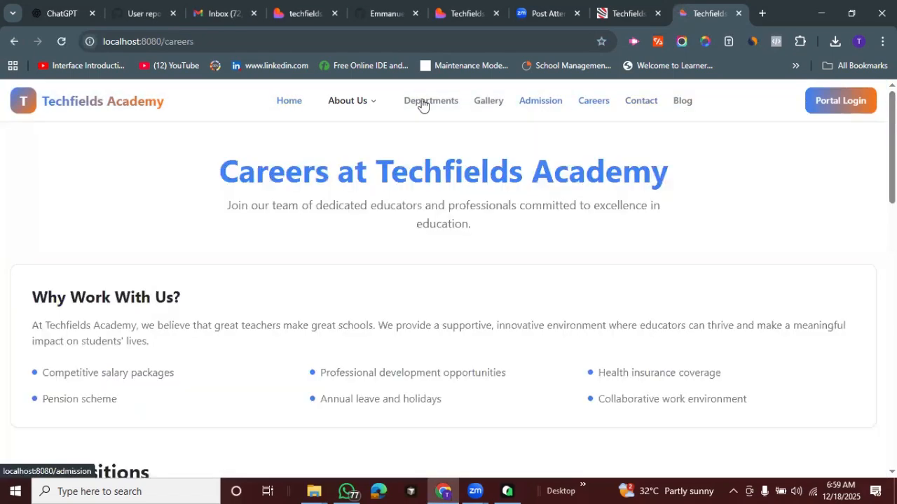
click(429, 105)
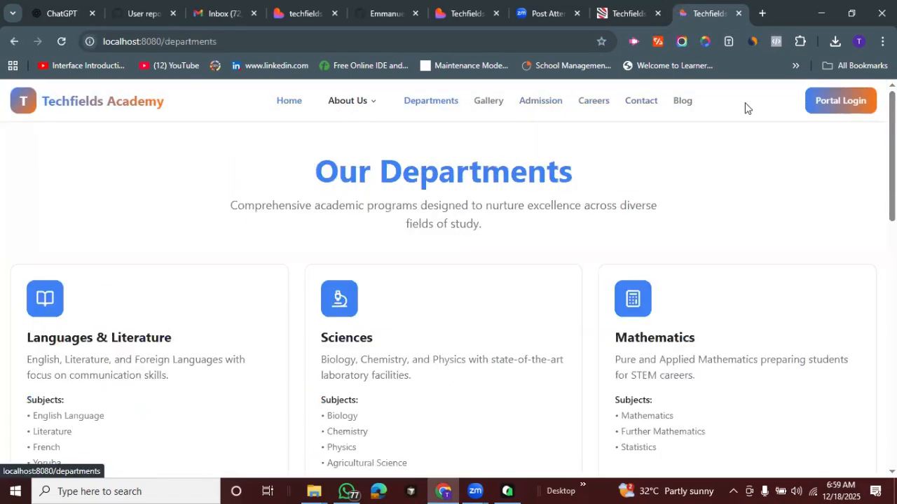
click(289, 103)
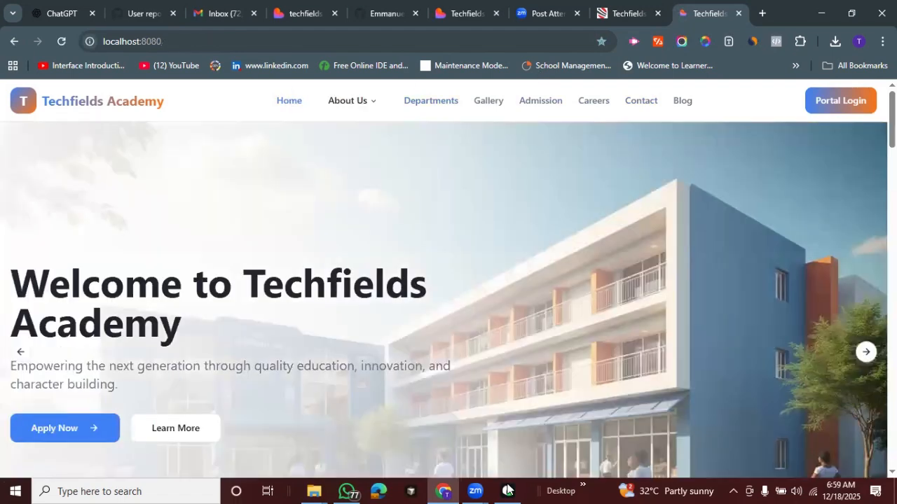
key(alt+Tab)
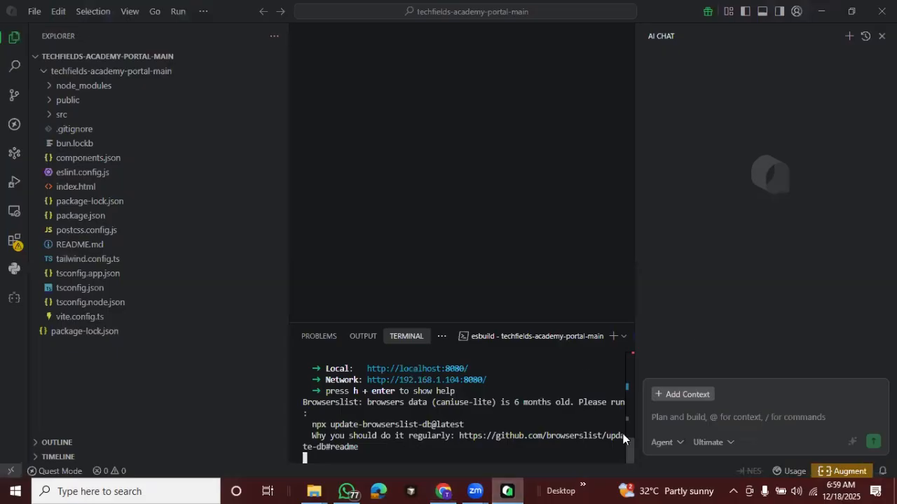
click(629, 348)
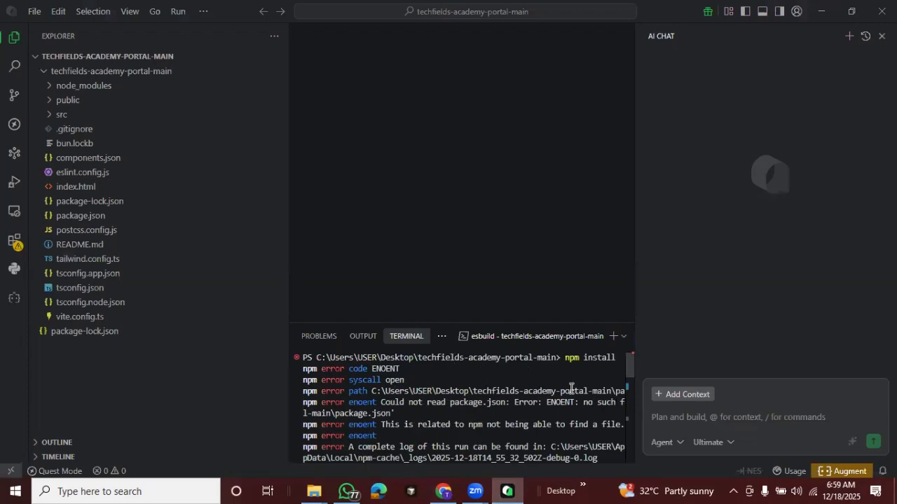
click(612, 336)
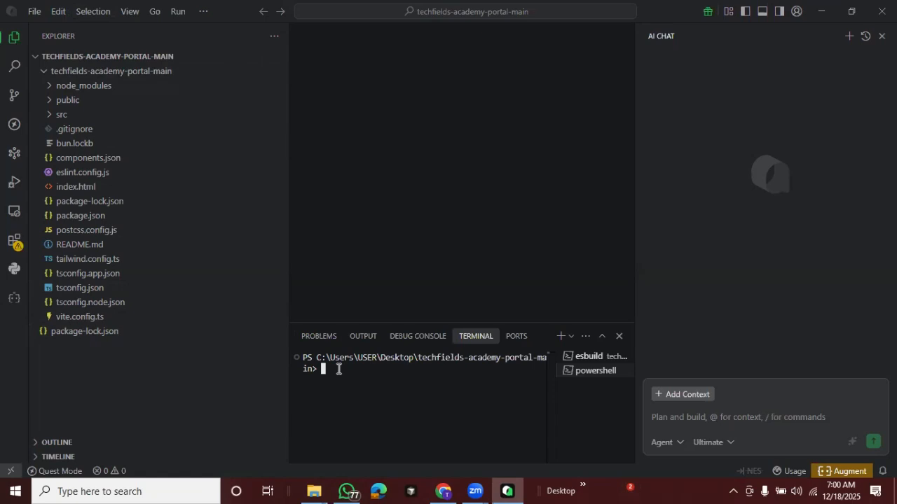
text(npx vite build)
key(Return)
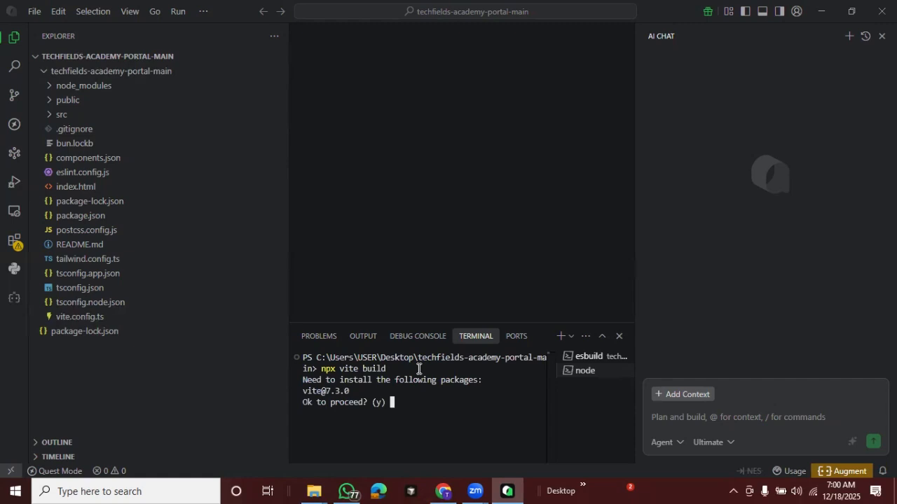
text(y)
key(Return)
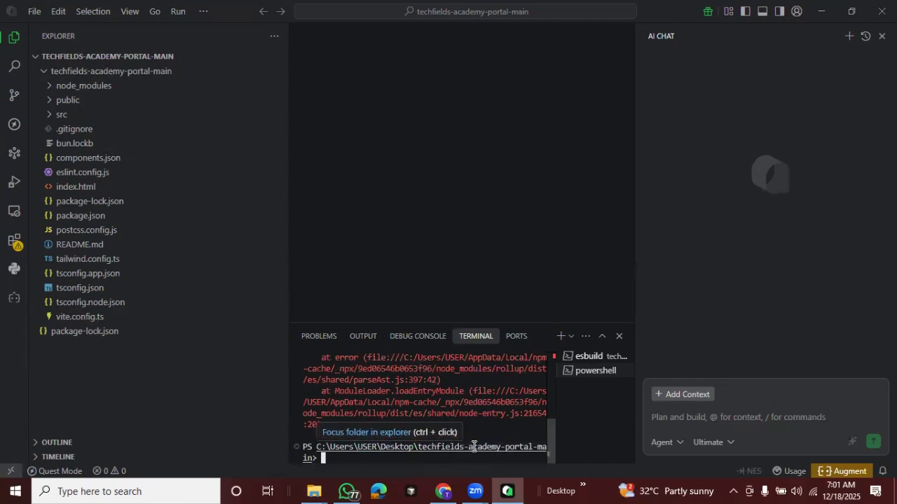
Examine the build error output and try running npx vite build again in the same terminal
mouse_move(550, 432)
mouse_down()
mouse_move(551, 380)
mouse_move(548, 395)
mouse_up()
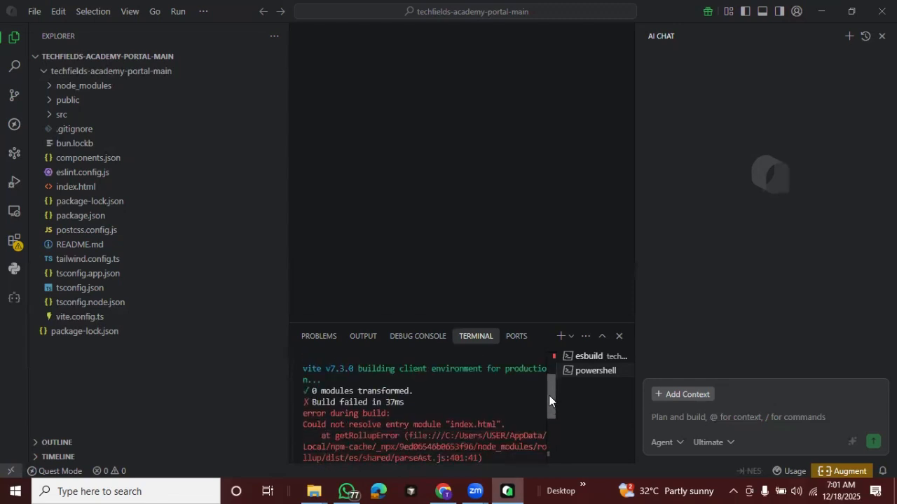
drag(313, 402, 401, 403)
drag(312, 391, 446, 392)
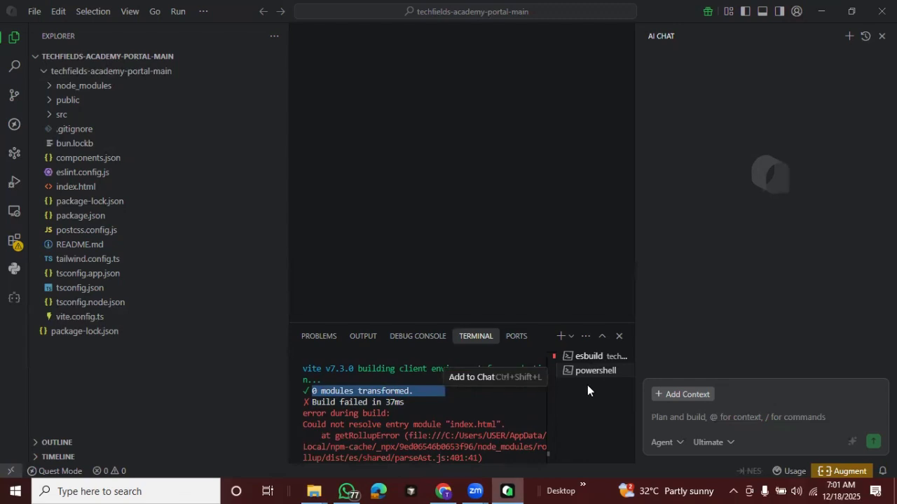
mouse_move(552, 394)
mouse_down()
mouse_move(547, 440)
mouse_move(547, 361)
mouse_move(549, 445)
mouse_move(542, 395)
mouse_move(543, 405)
mouse_up()
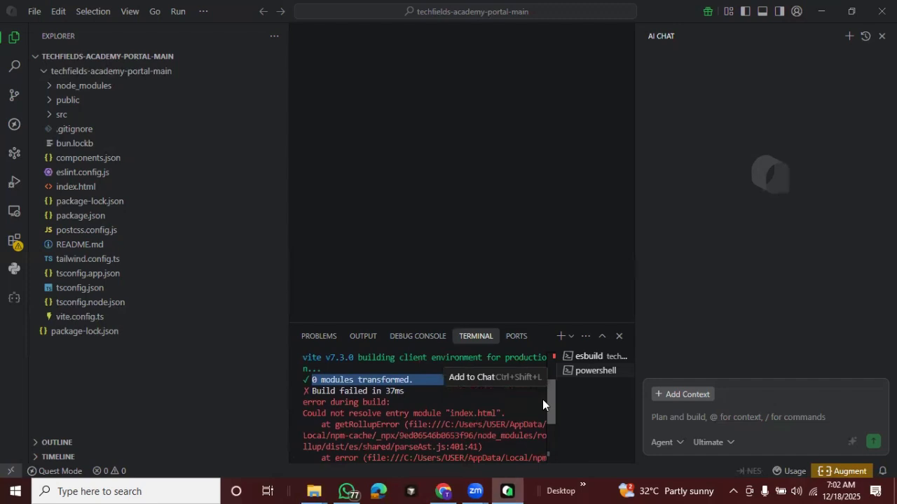
drag(543, 399, 545, 452)
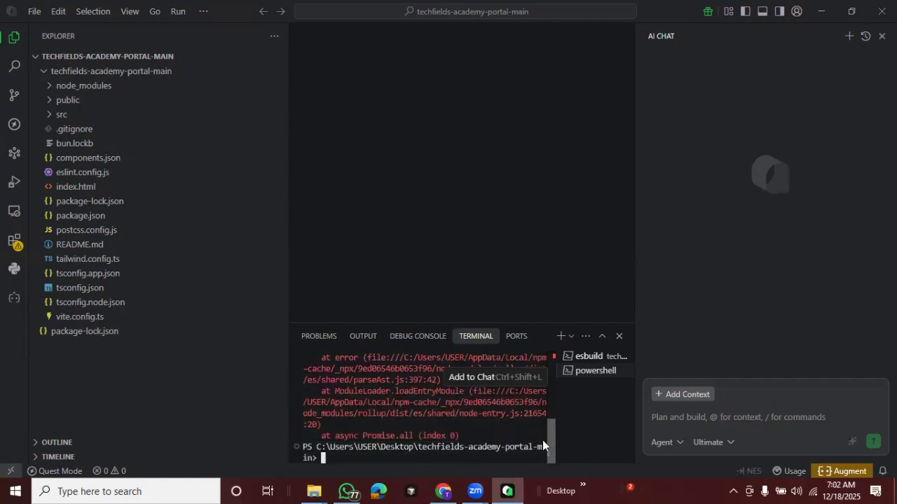
mouse_move(542, 440)
mouse_down()
mouse_move(539, 399)
mouse_move(539, 451)
mouse_up()
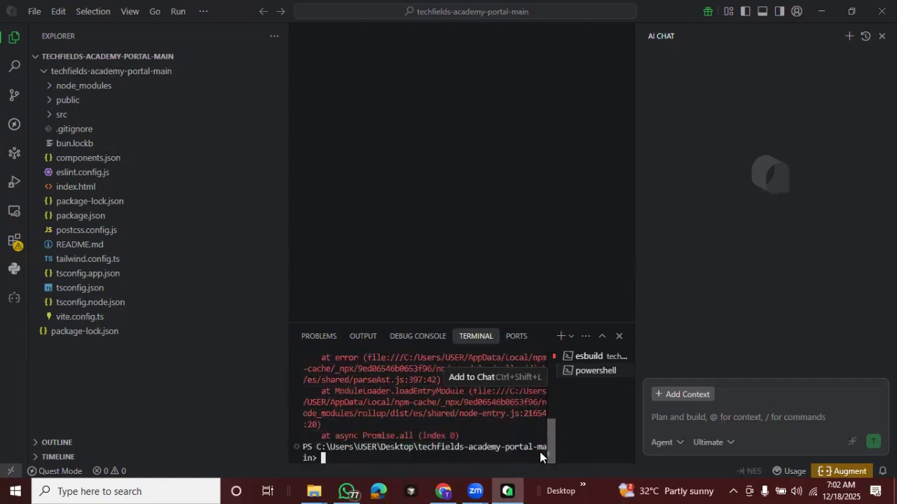
click(362, 455)
text(npx vite)
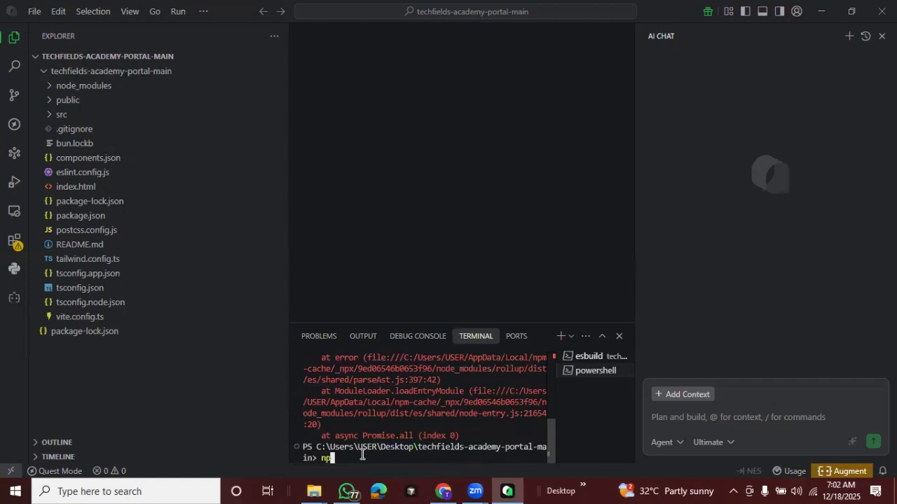
text( build)
key(Return)
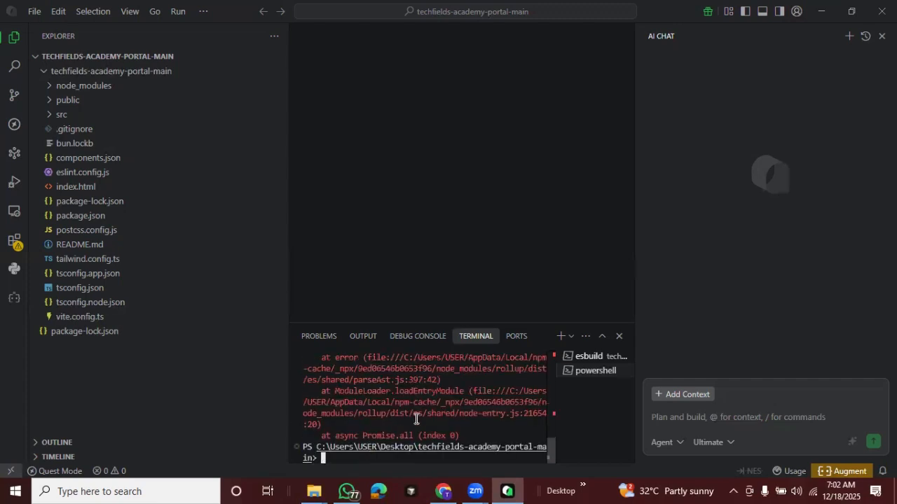
Copy the output of both build attempts from the terminal into the AI chat message and check the pasted text
drag(471, 436, 300, 369)
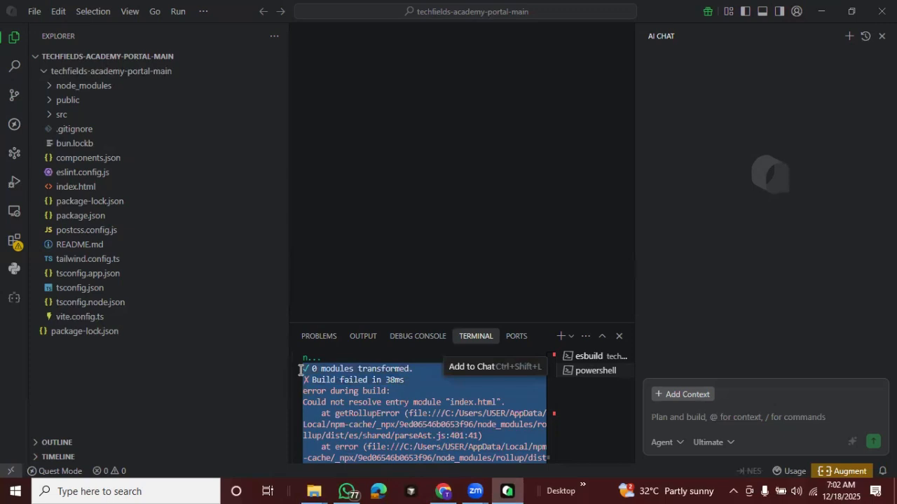
key(ctrl+c)
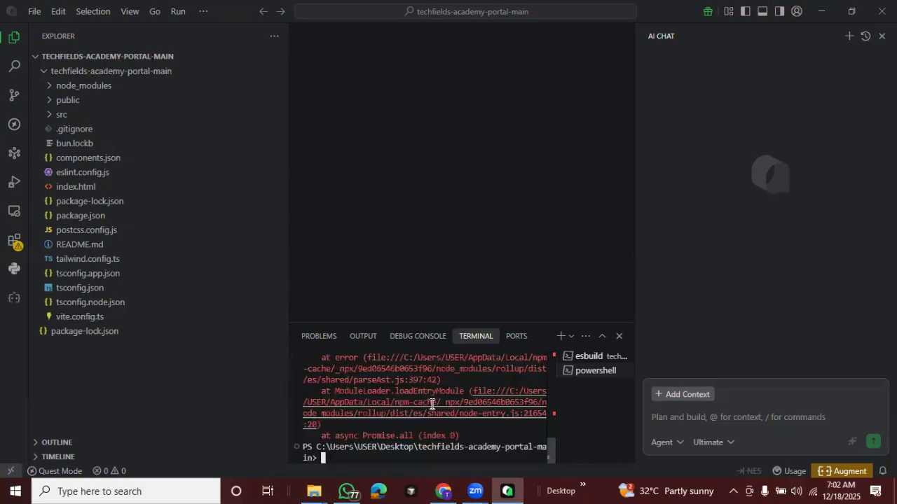
drag(484, 436, 302, 422)
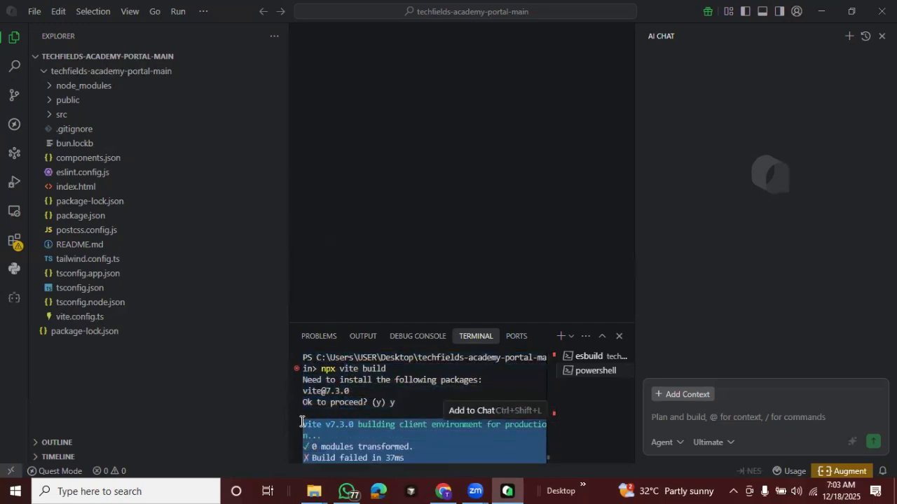
key(ctrl+c)
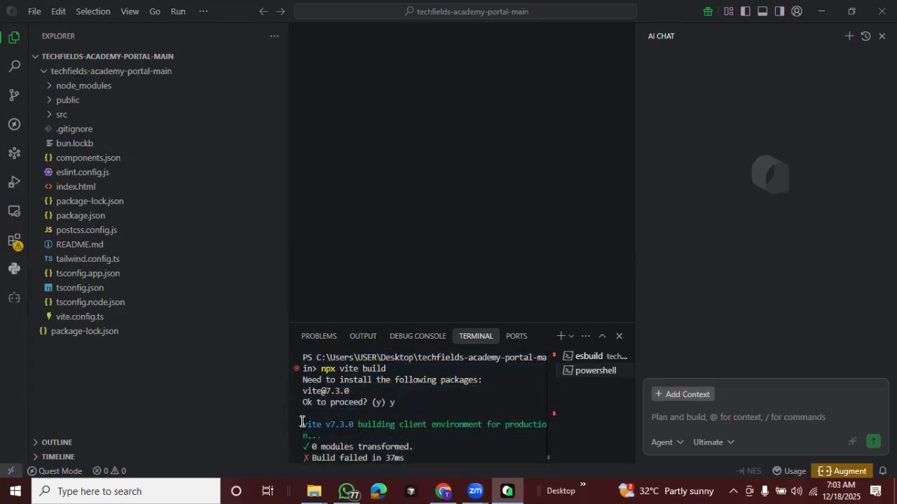
click(723, 418)
key(ctrl+v)
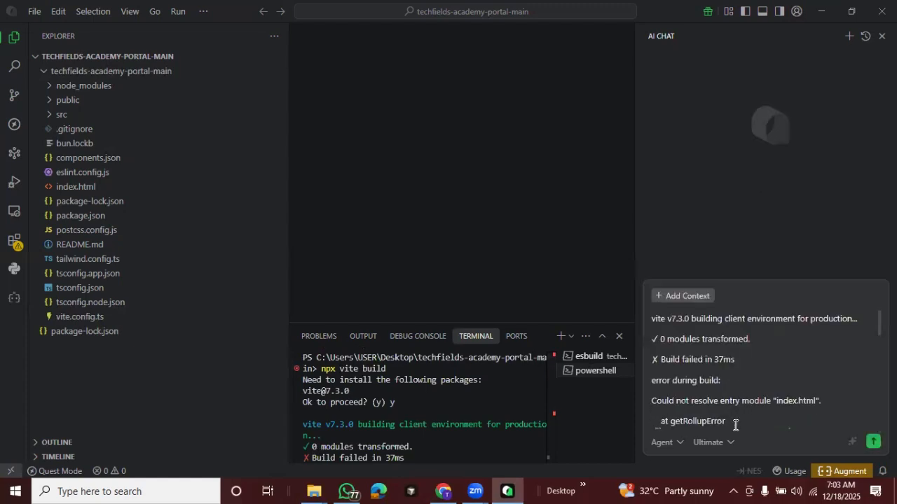
key(Up)
scroll(735, 425, down, 5)
scroll(734, 425, up, 5)
scroll(735, 425, down, 4)
scroll(735, 425, down, 2)
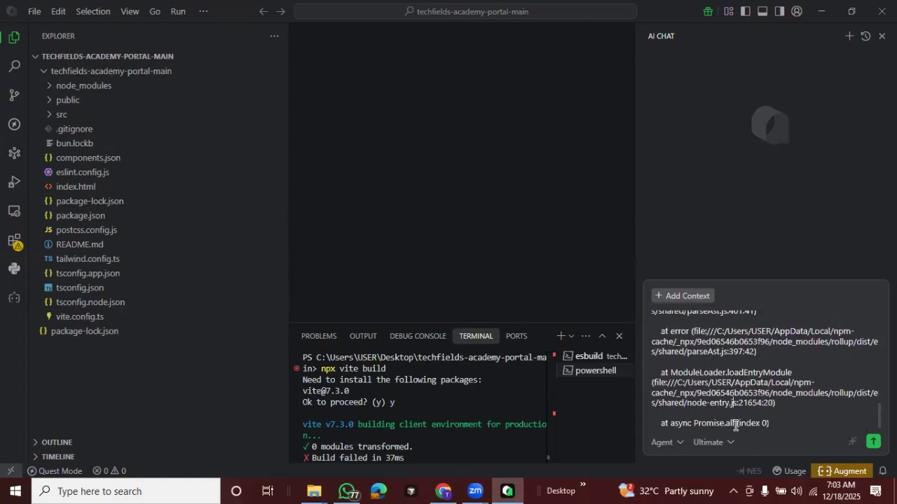
scroll(735, 425, up, 6)
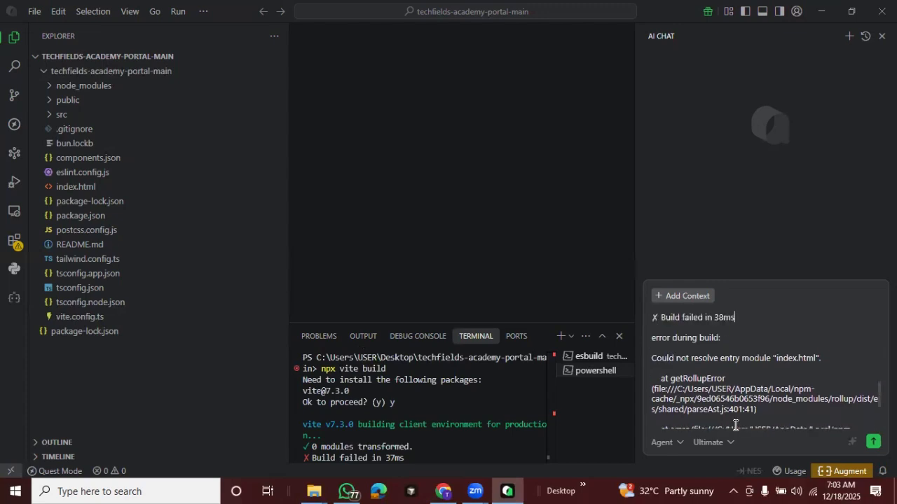
Delete the first build attempt's output from the AI chat message, keeping only the second npx vite build attempt
scroll(735, 426, up, 3)
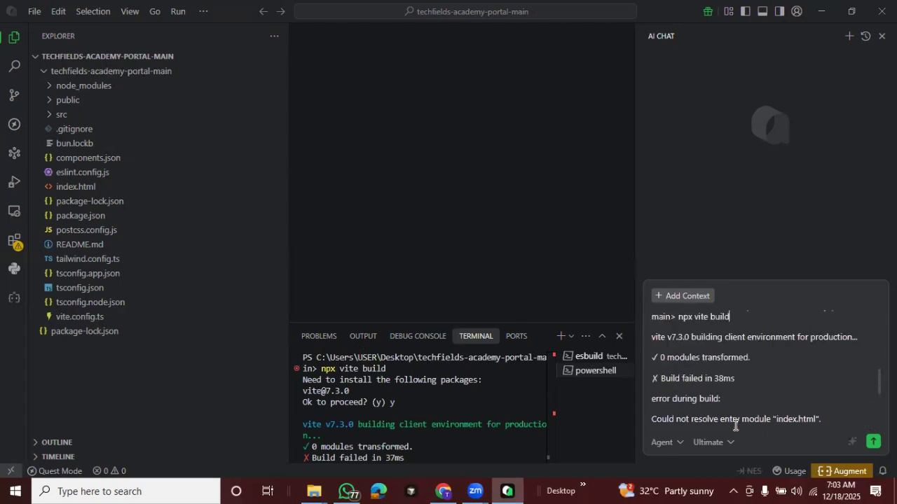
scroll(735, 425, up, 1)
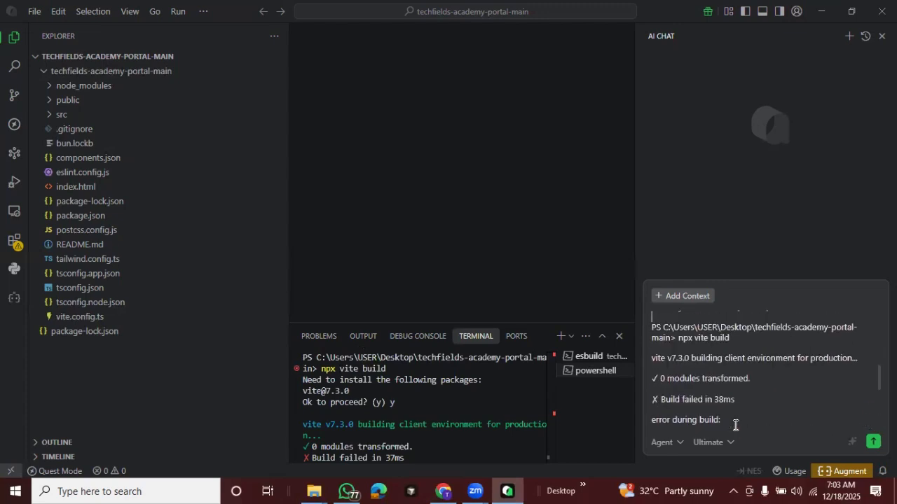
drag(732, 339, 652, 326)
click(661, 308)
drag(754, 308, 651, 315)
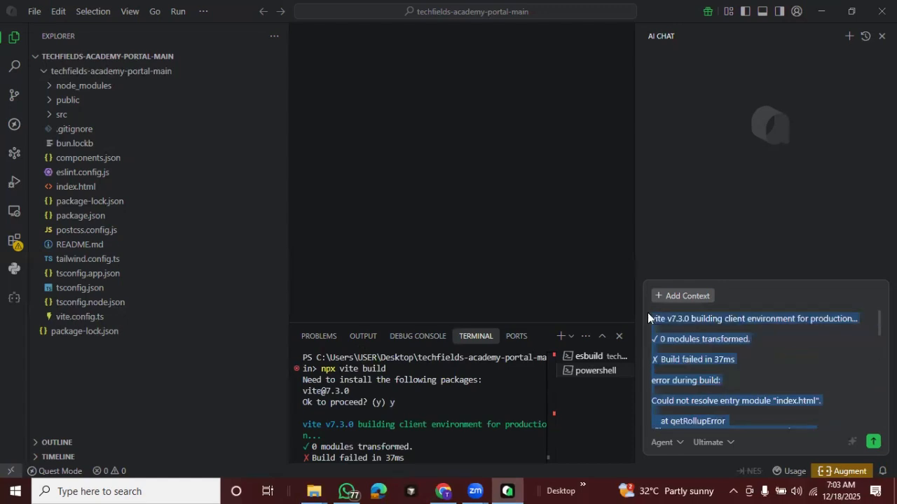
key(BackSpace)
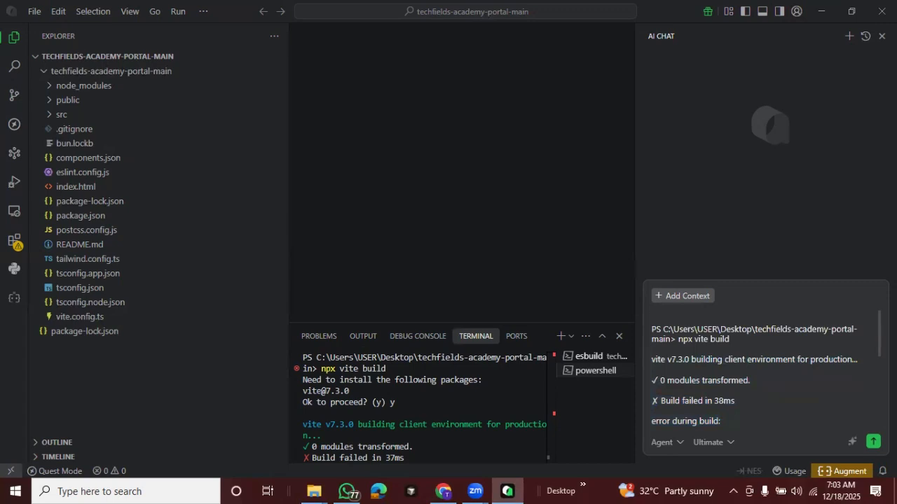
Add "I am trying build for production but it failed. Kindly fix" below the pasted error and send the message
drag(877, 349, 862, 441)
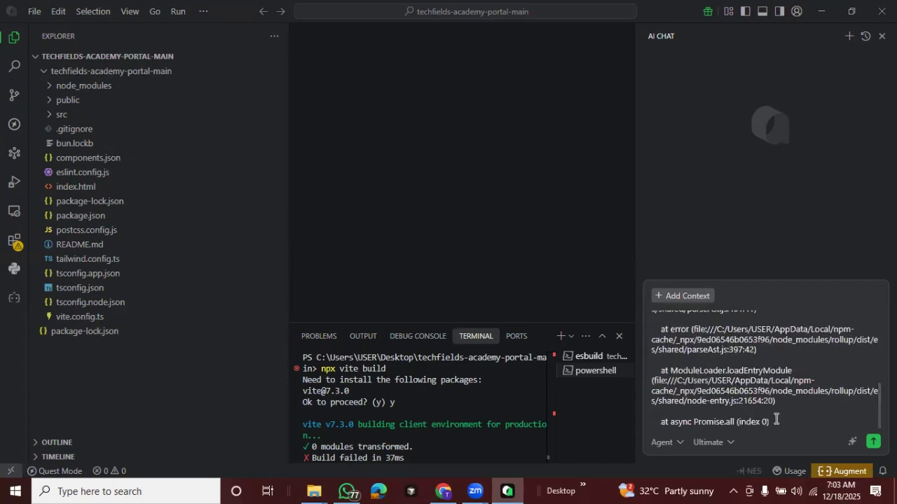
key(shift+Return)
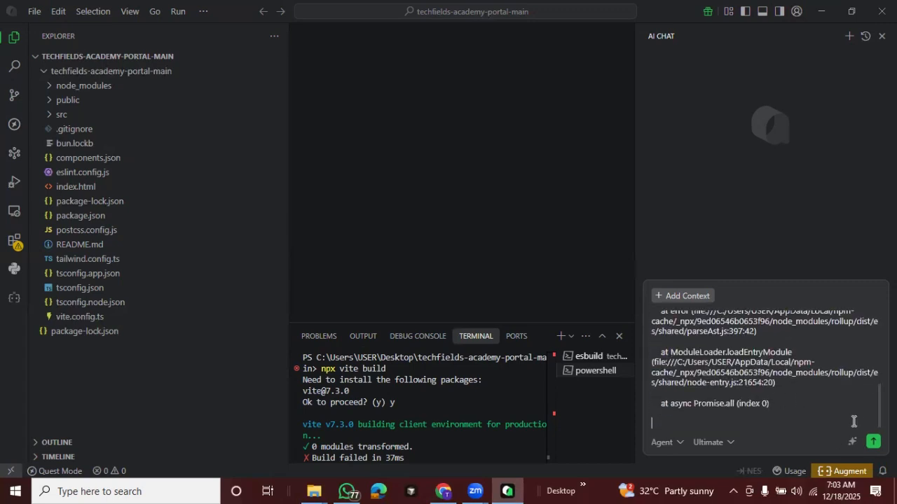
text(I am trying build for pro)
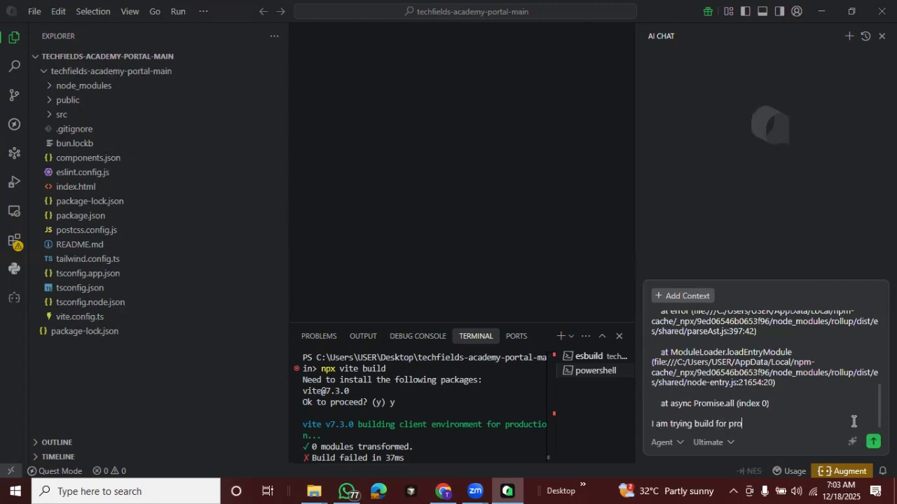
text(duction but it failed. Kindly fix it)
key(Return)
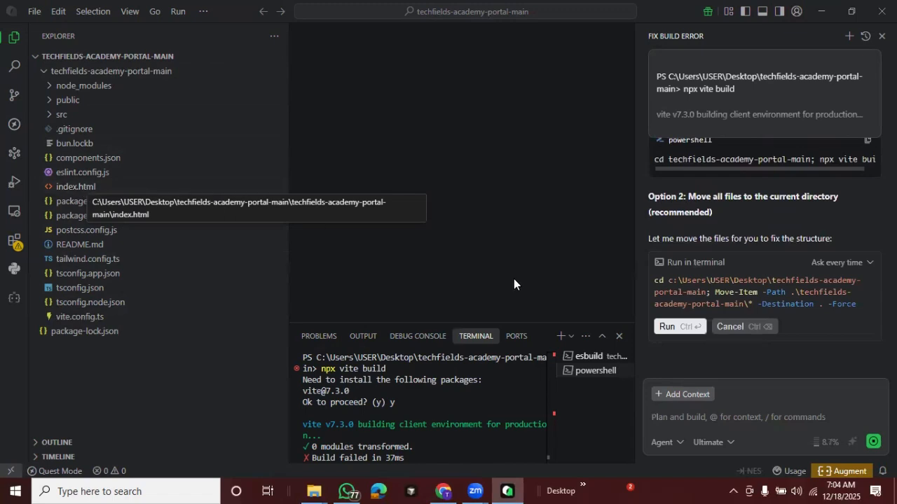
Approve the AI agent's commands to move the project files to the root folder and run npx vite build in the inner folder
click(671, 328)
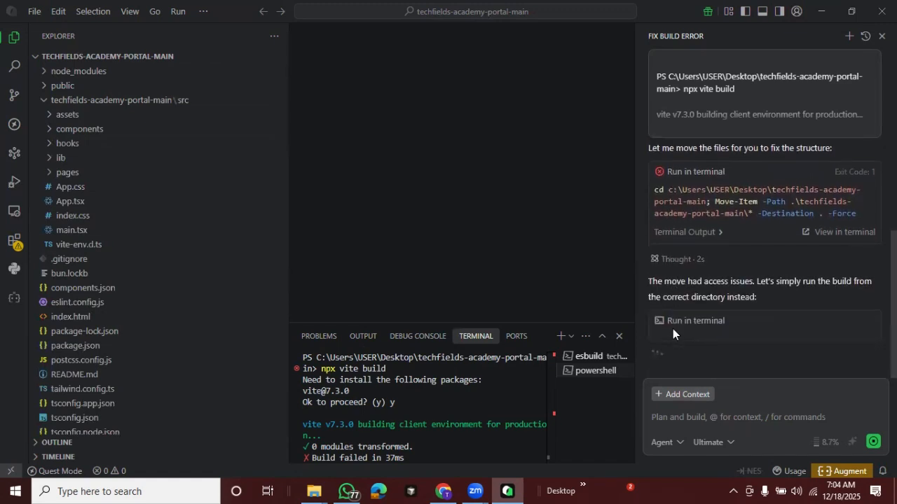
click(667, 327)
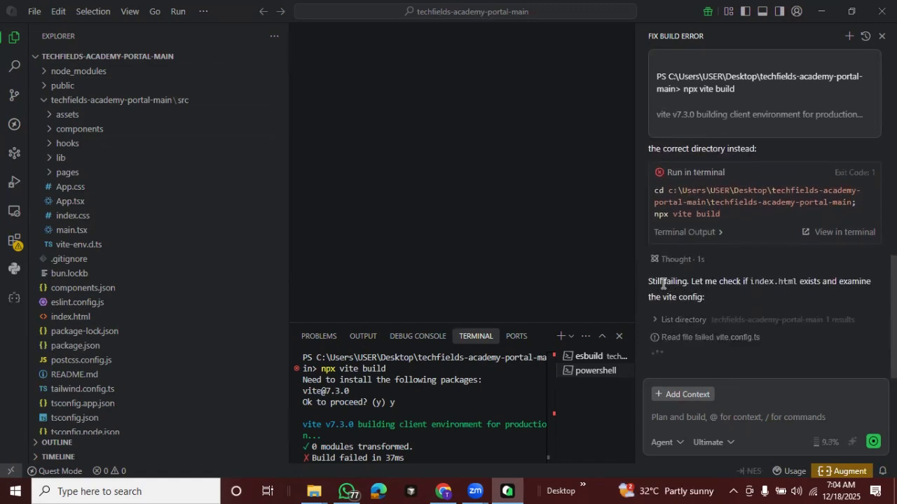
triple_click(661, 283)
click(760, 320)
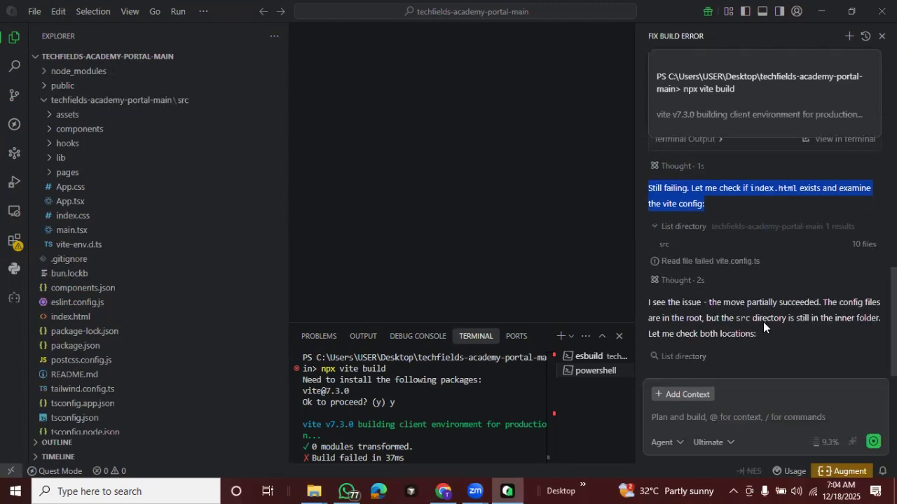
Open the project's index.html in the editor and look over its contents
click(75, 317)
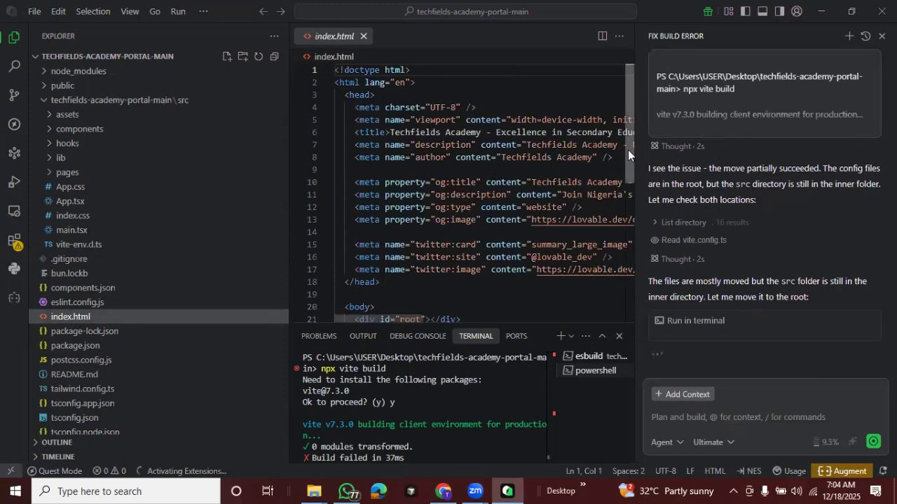
scroll(627, 196, down, 2)
scroll(615, 89, up, 3)
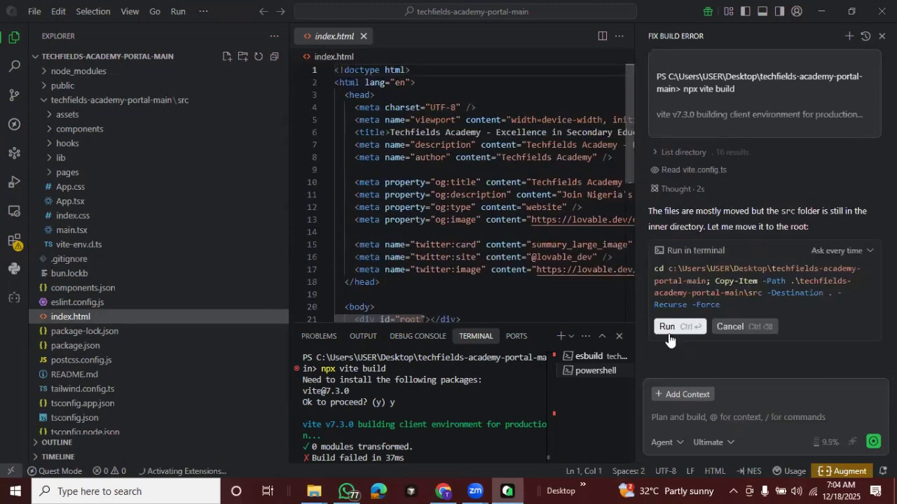
Approve the AI agent's commands to copy the src folder to the project root and run npx vite build there
click(665, 327)
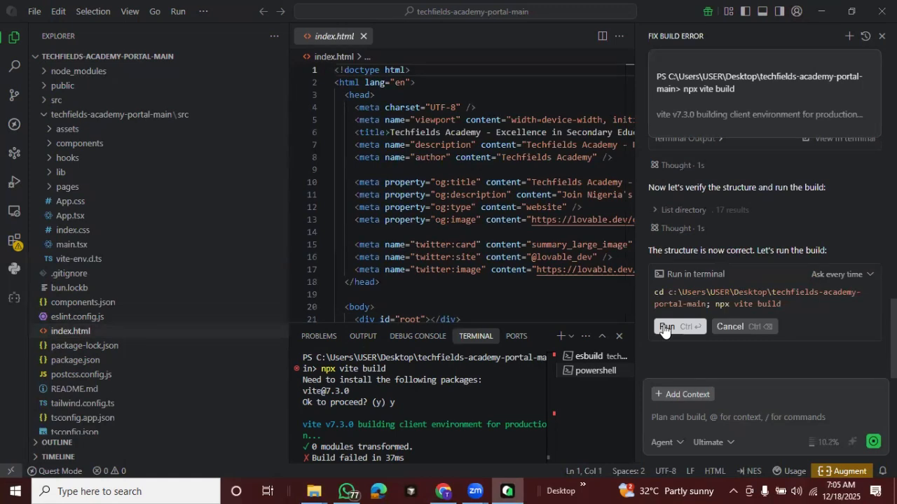
click(665, 327)
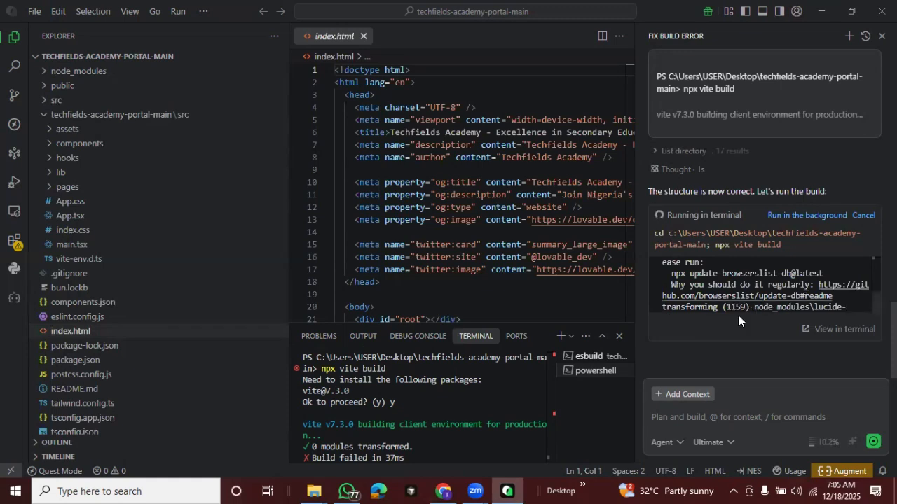
drag(729, 307, 737, 309)
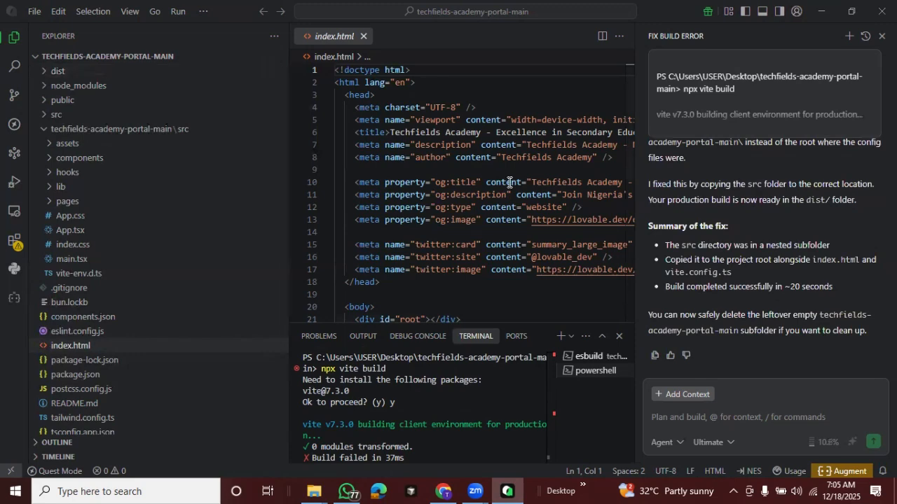
Minimize the open windows and open the techfields-academy-portal-main folder from the desktop
click(820, 9)
click(822, 10)
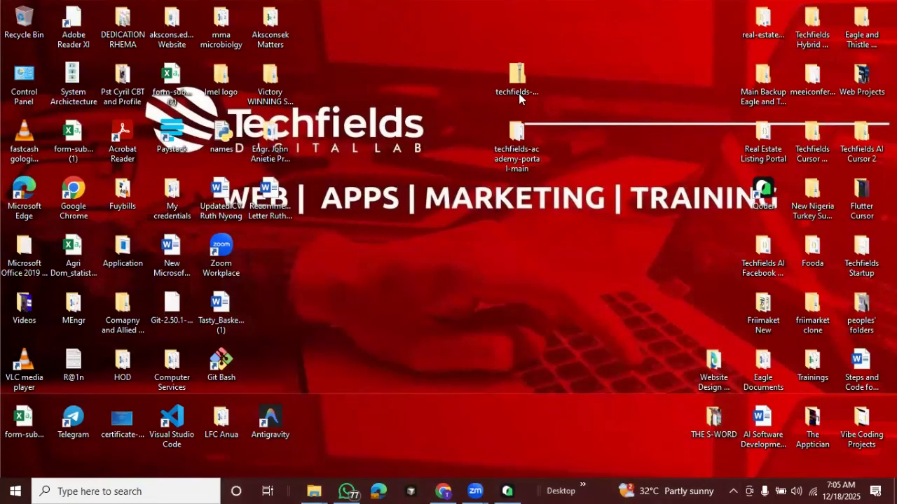
double_click(516, 158)
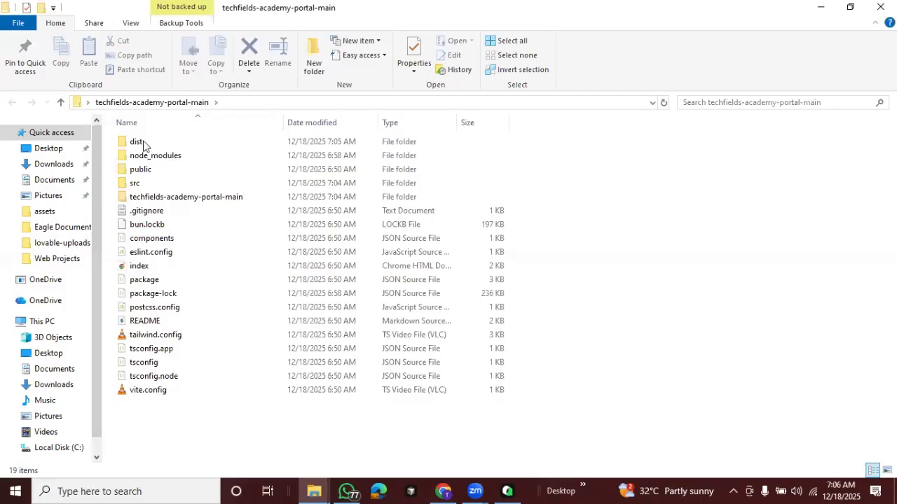
Compress the dist folder into a zipped folder inside the project folder and select the resulting archive
click(144, 145)
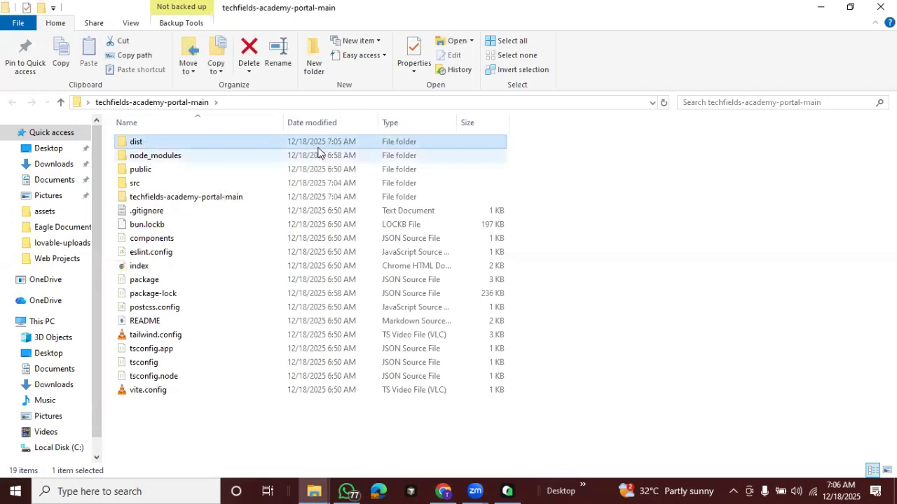
right_click(152, 146)
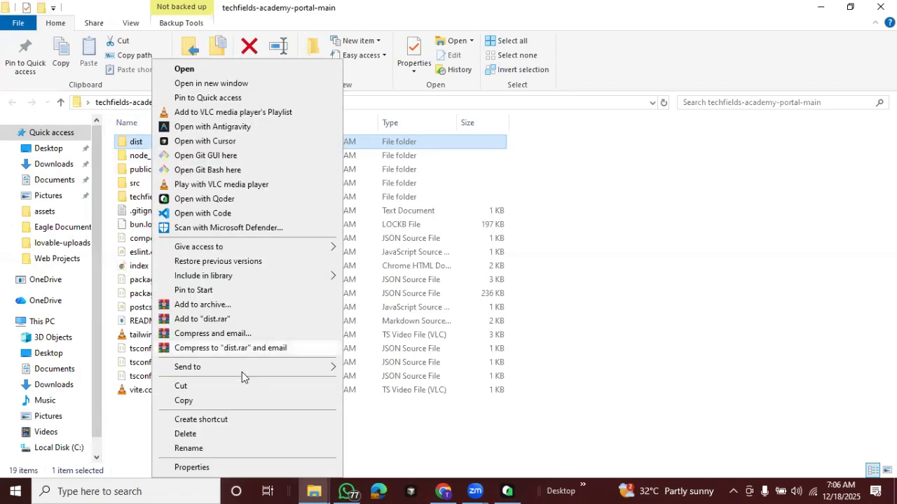
mouse_move(242, 372)
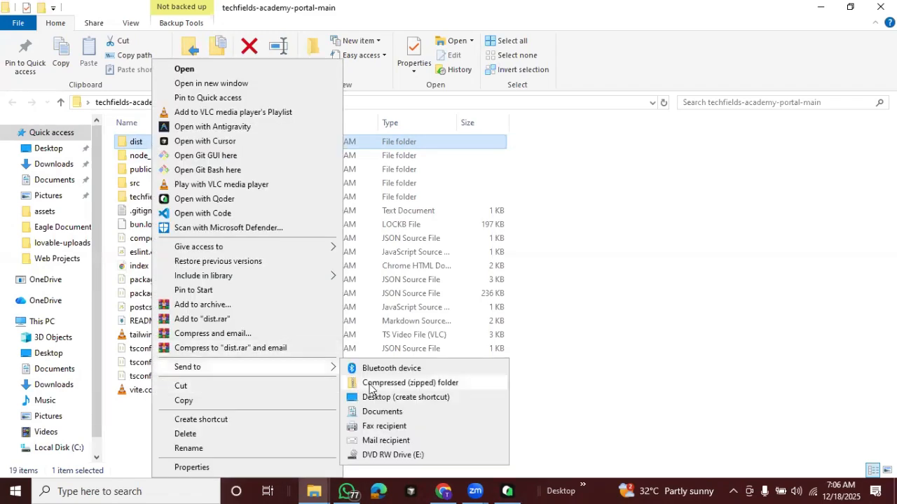
click(371, 389)
key(Return)
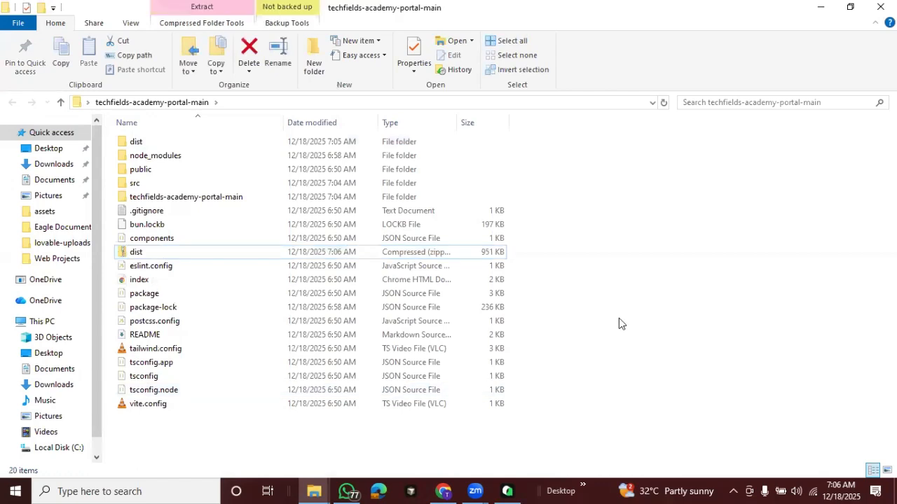
click(166, 144)
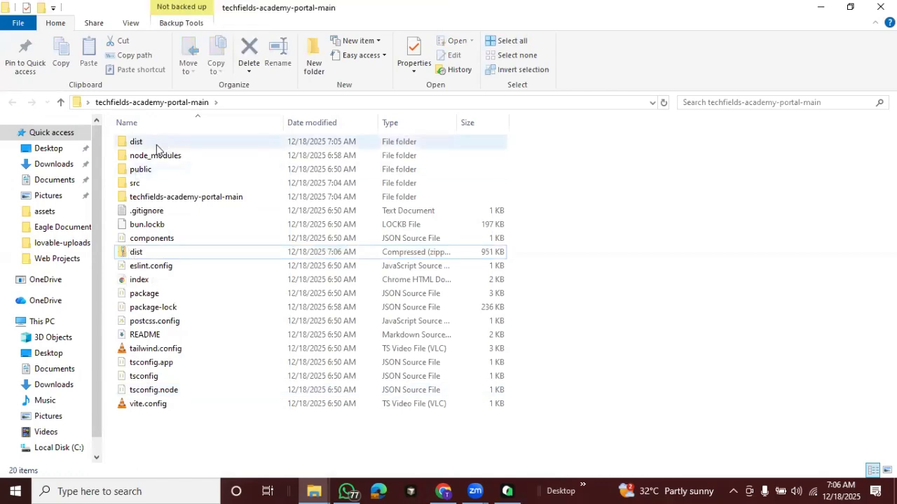
click(166, 253)
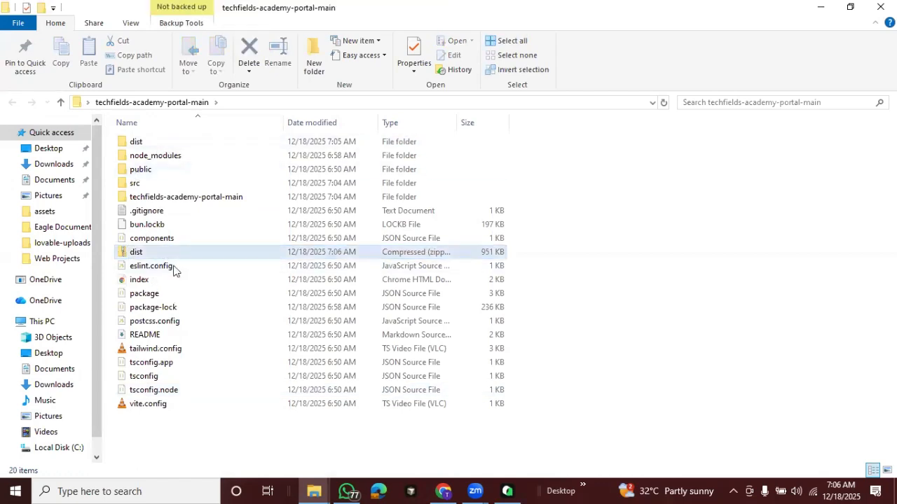
Switch to Chrome and open a new tab
click(442, 487)
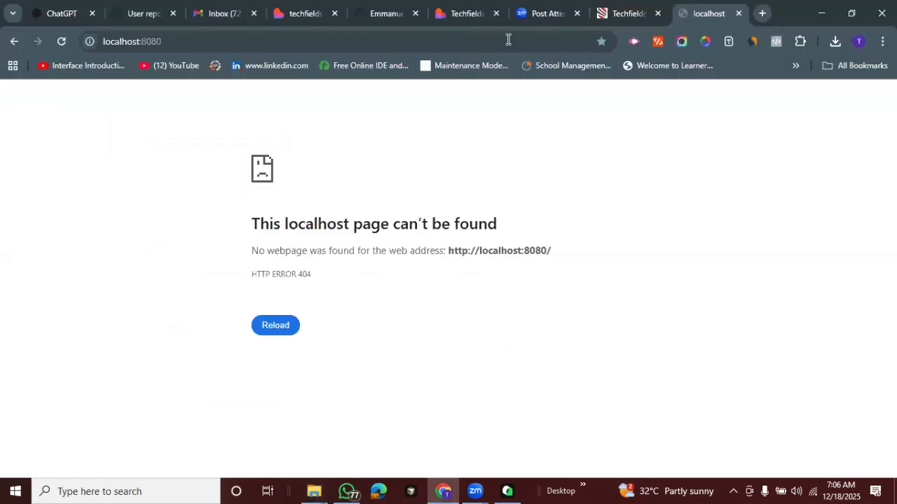
key(ctrl+t)
text(techfieldsdigital.com.ng)
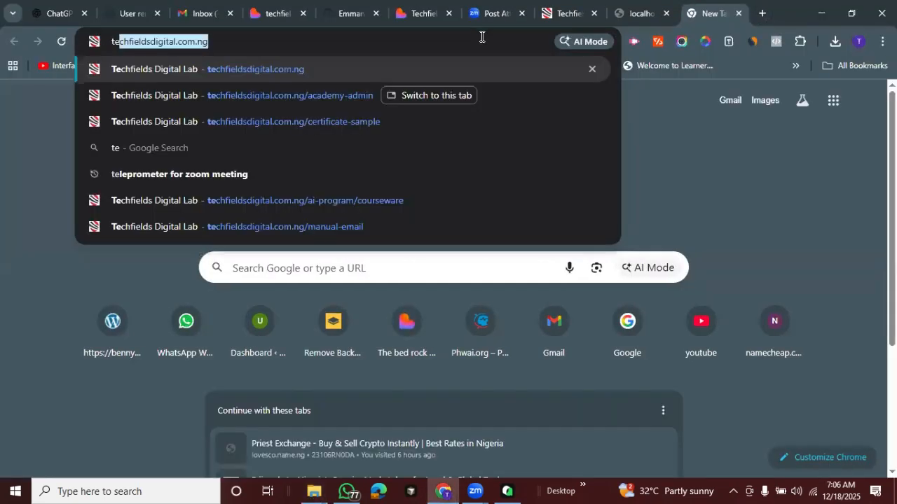
key(Right)
key(BackSpace)
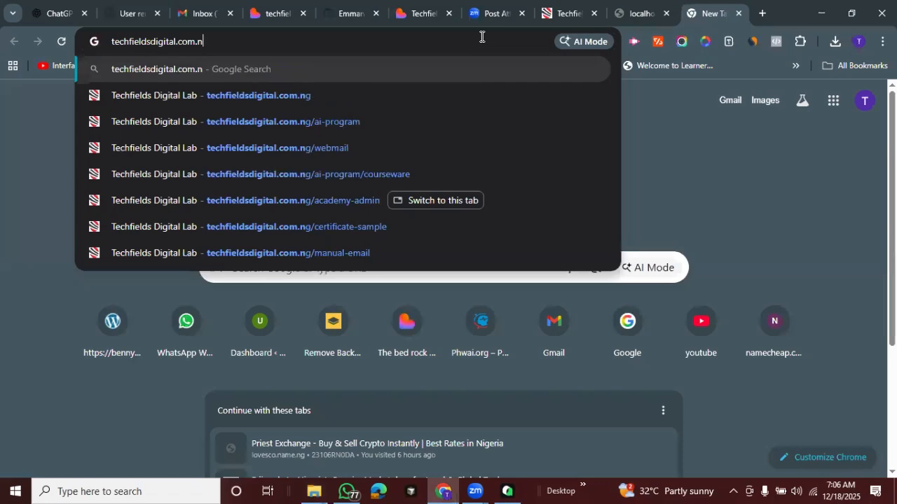
key(Escape)
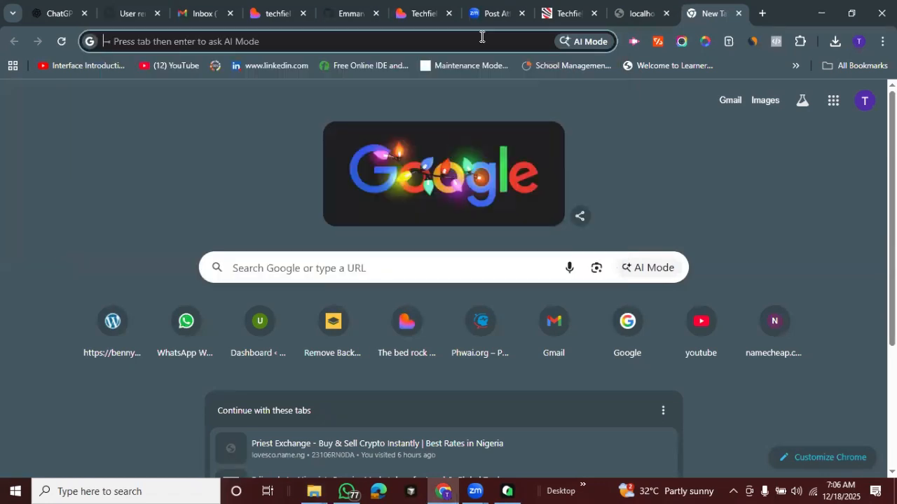
text(o)
key(BackSpace)
key(BackSpace)
Open premium144.web-hosting.com:2083 and log in to the cPanel account
text(pre)
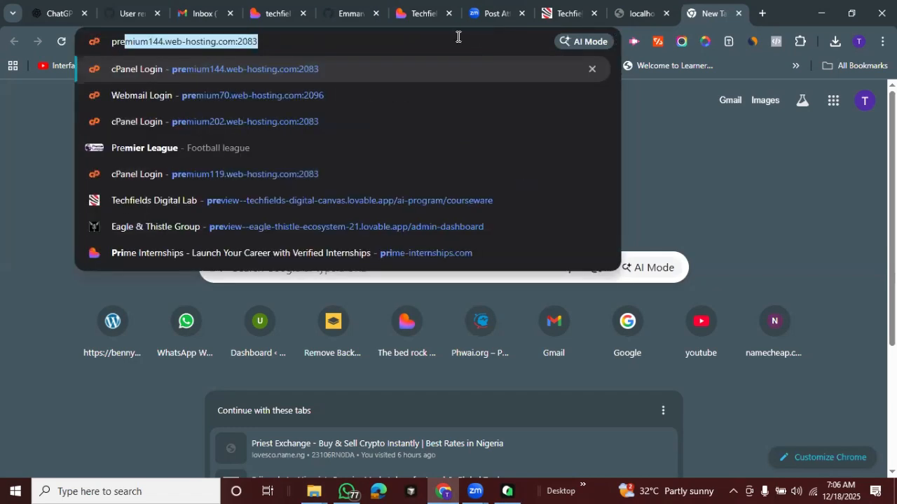
key(Right)
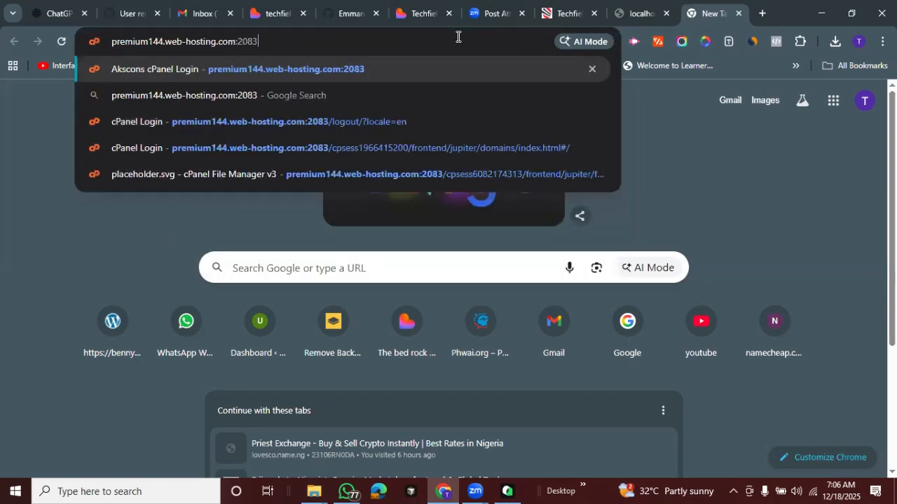
key(Return)
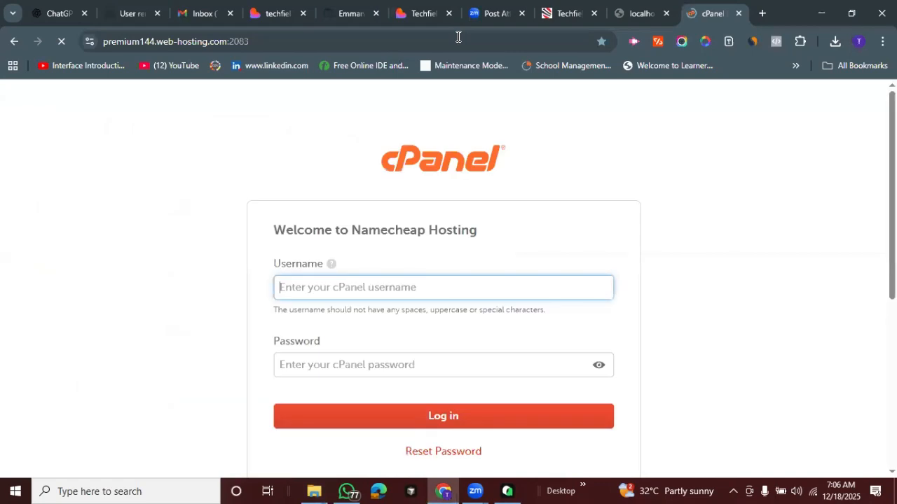
click(446, 416)
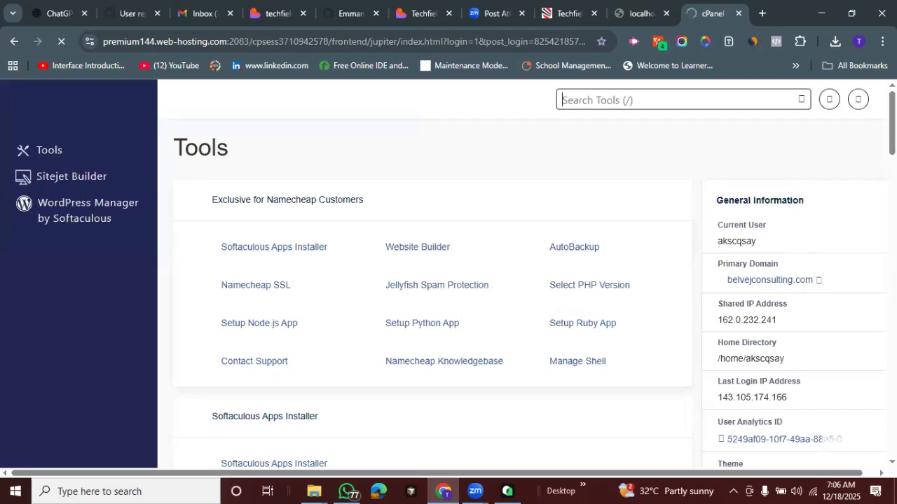
Look through the cPanel tools and open File Manager from the Files section
scroll(522, 280, down, 3)
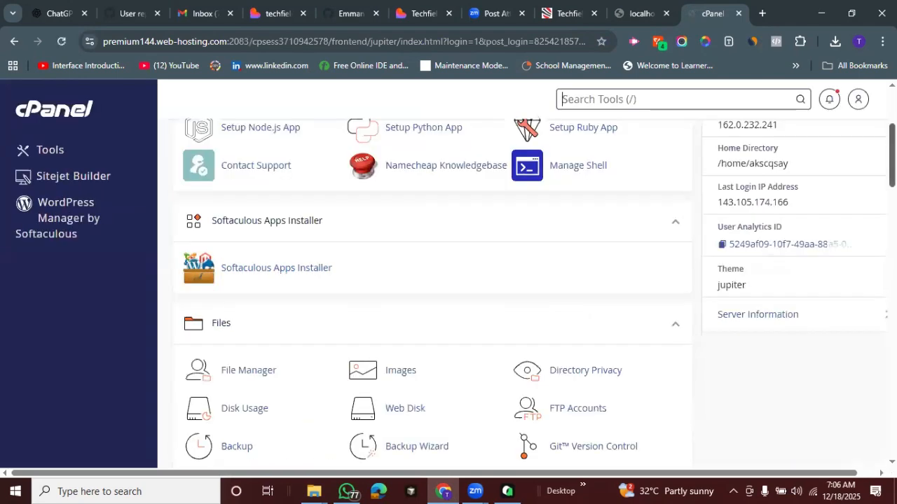
scroll(431, 280, down, 4)
scroll(431, 280, down, 3)
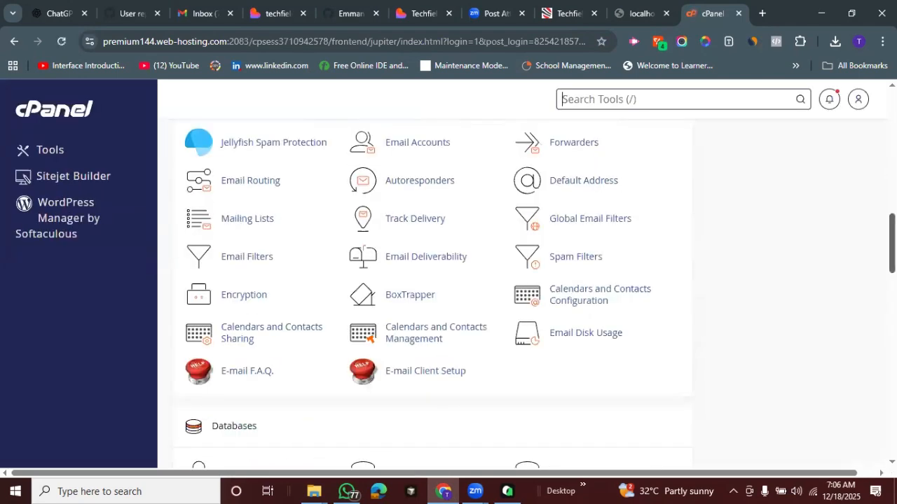
scroll(431, 280, down, 3)
scroll(431, 281, down, 4)
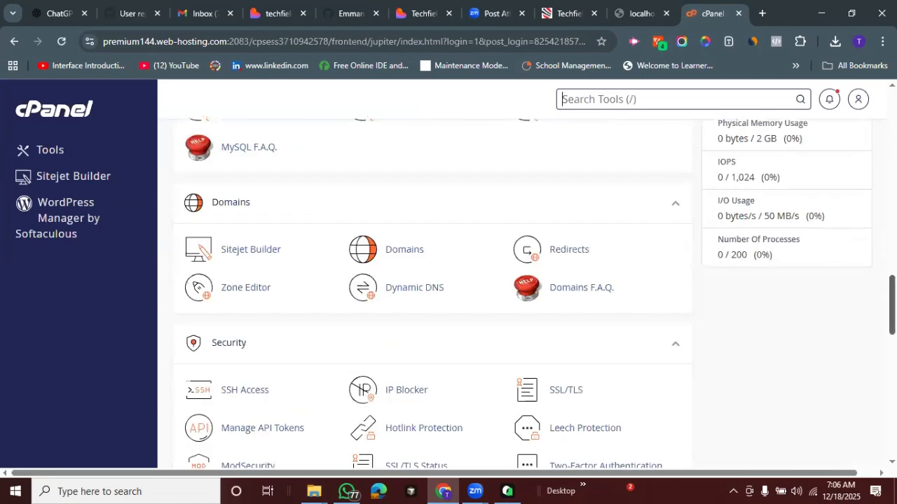
scroll(431, 280, up, 10)
scroll(267, 285, up, 2)
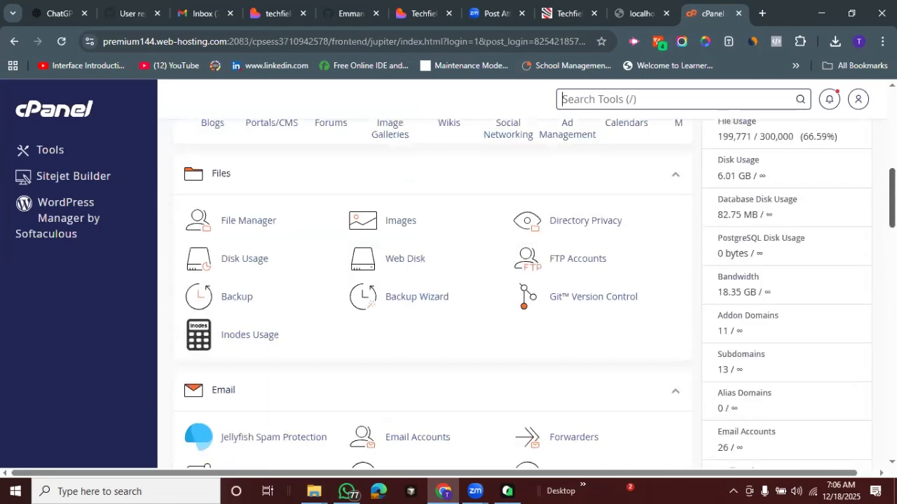
scroll(266, 284, up, 1)
click(249, 277)
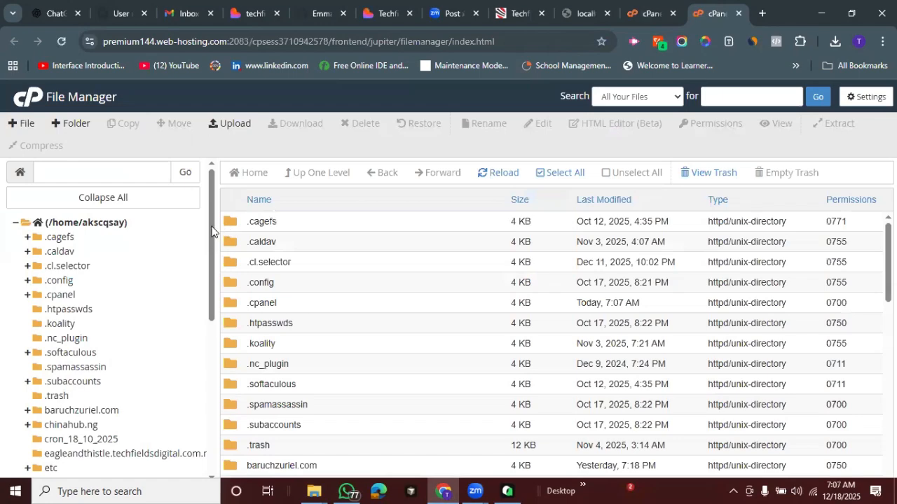
Browse the home directory's folder tree and open the public_html folder
drag(211, 254, 212, 300)
scroll(212, 325, down, 3)
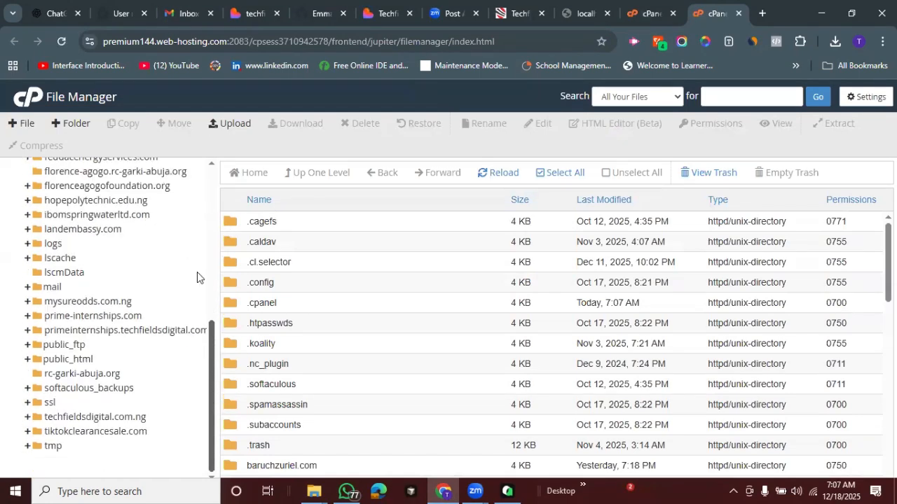
scroll(194, 232, up, 5)
scroll(199, 280, down, 3)
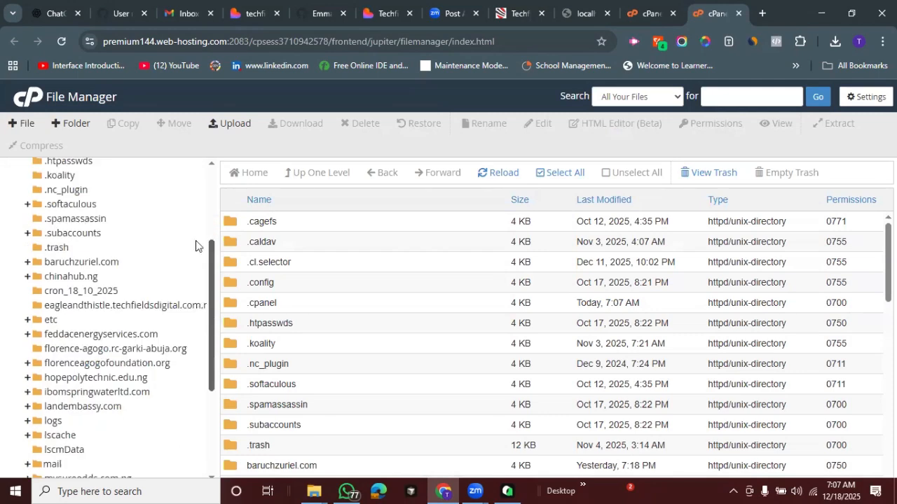
scroll(198, 273, up, 2)
scroll(85, 290, down, 1)
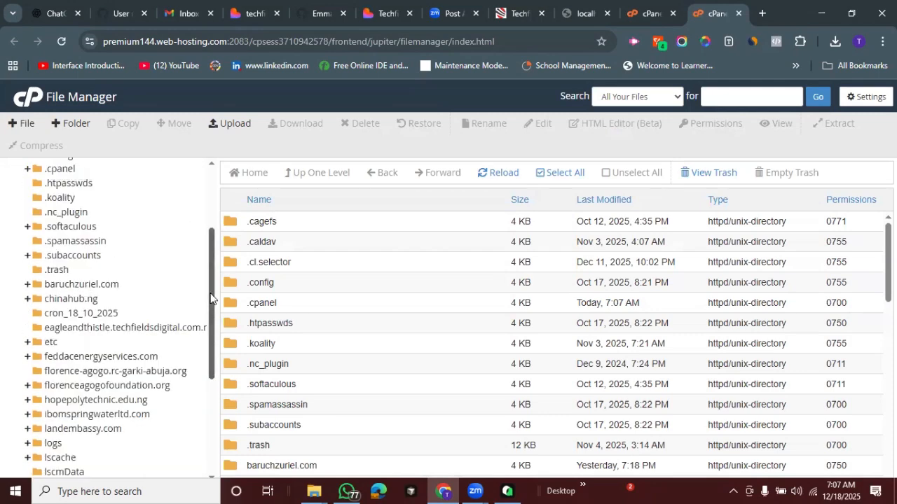
scroll(214, 308, down, 1)
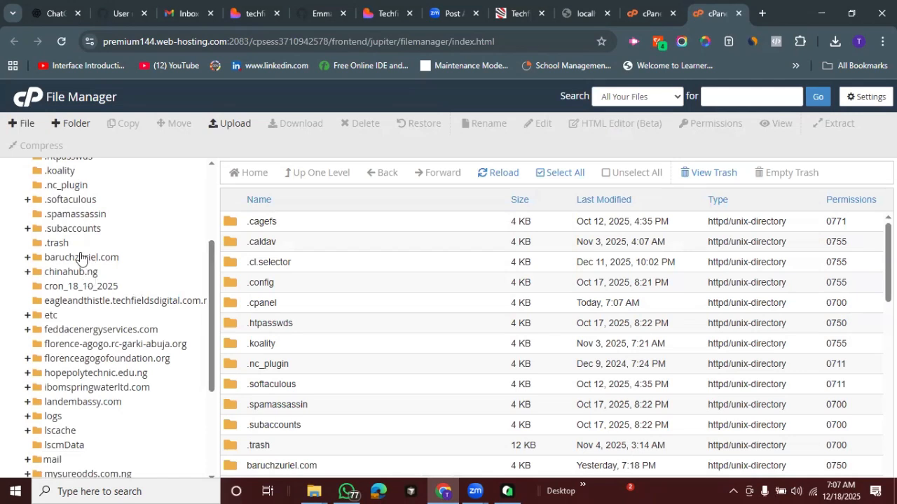
drag(211, 266, 211, 286)
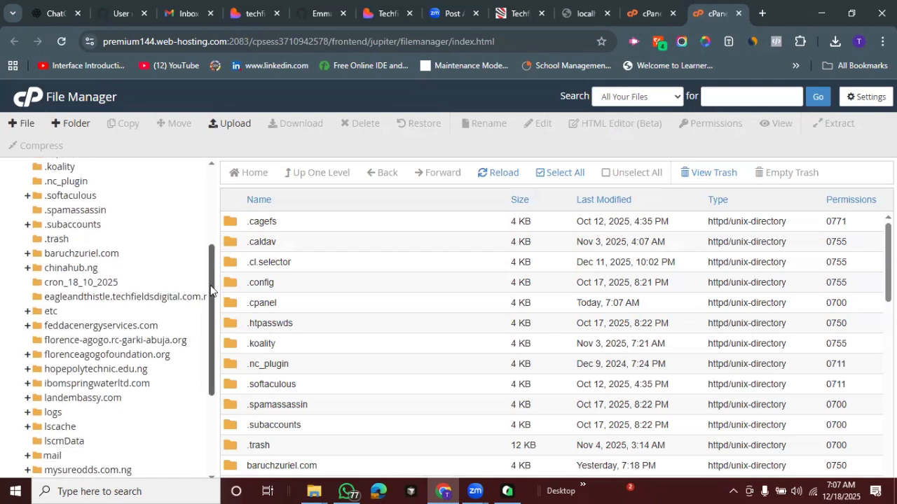
scroll(140, 298, down, 1)
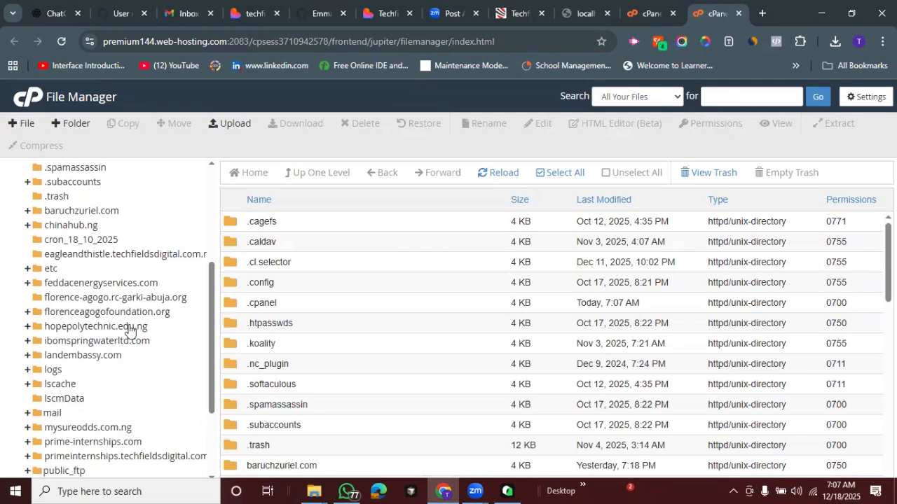
click(210, 427)
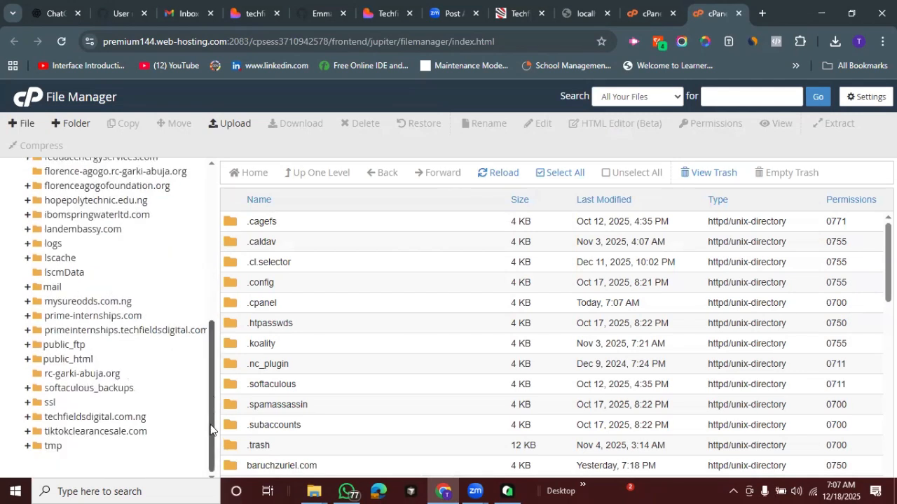
click(78, 359)
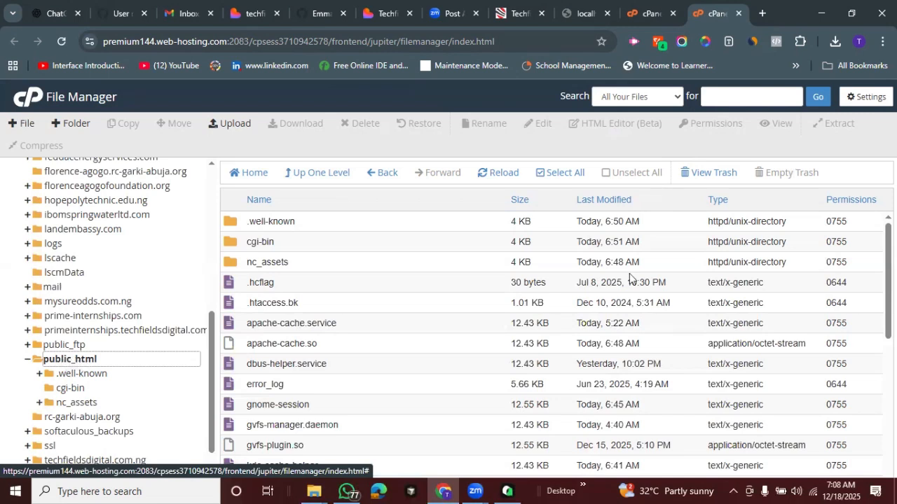
Review the contents of the public_html folder and select all of its files and folders
scroll(554, 343, down, 4)
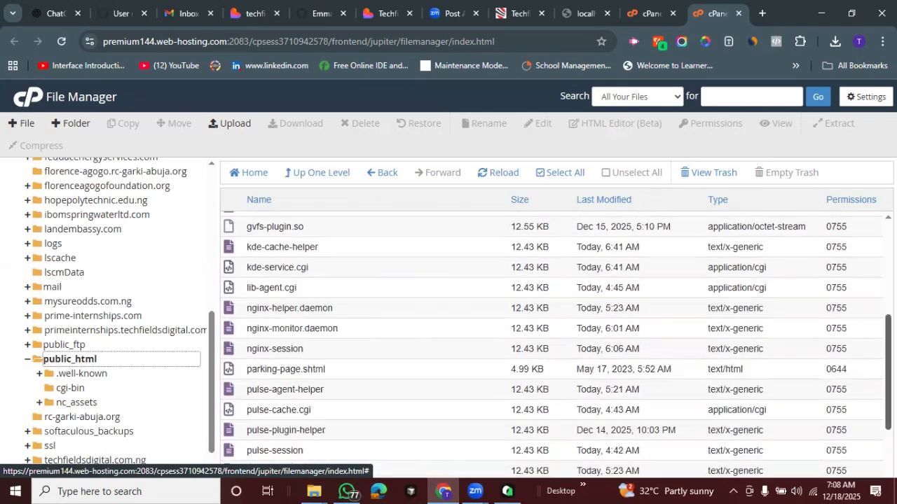
scroll(739, 241, up, 5)
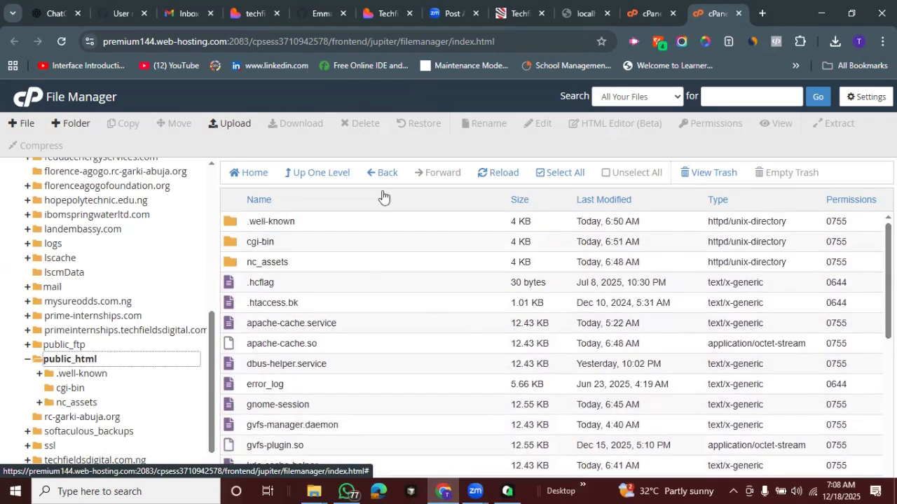
click(546, 175)
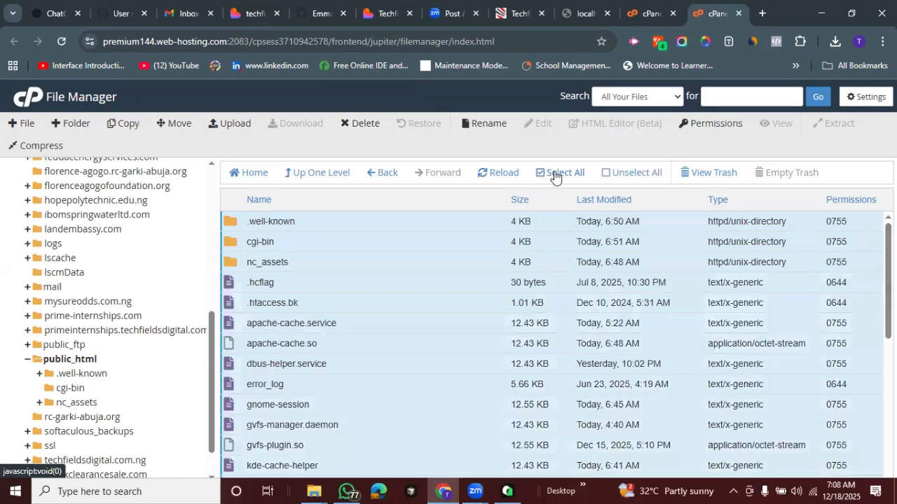
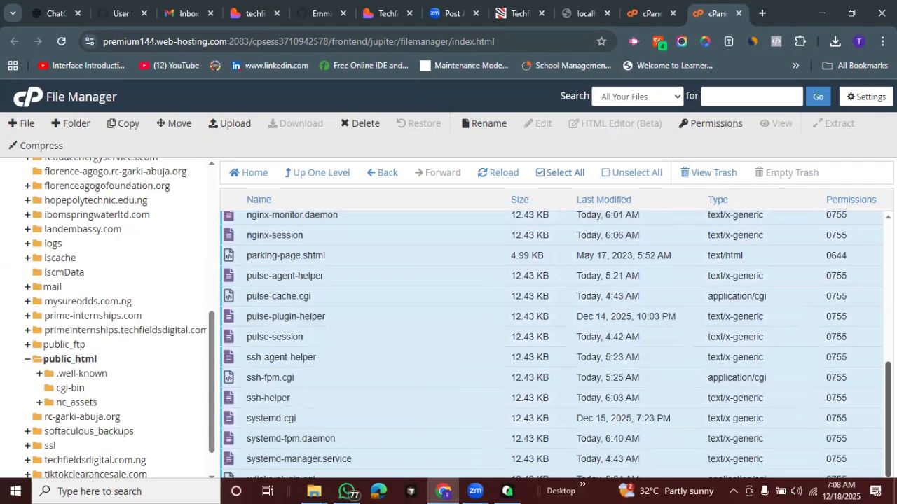
Exclude the .well-known, cgi-bin and nc_assets folders and the .hcflag and .htaccess.bk files from the selection in public_html
scroll(462, 279, up, 5)
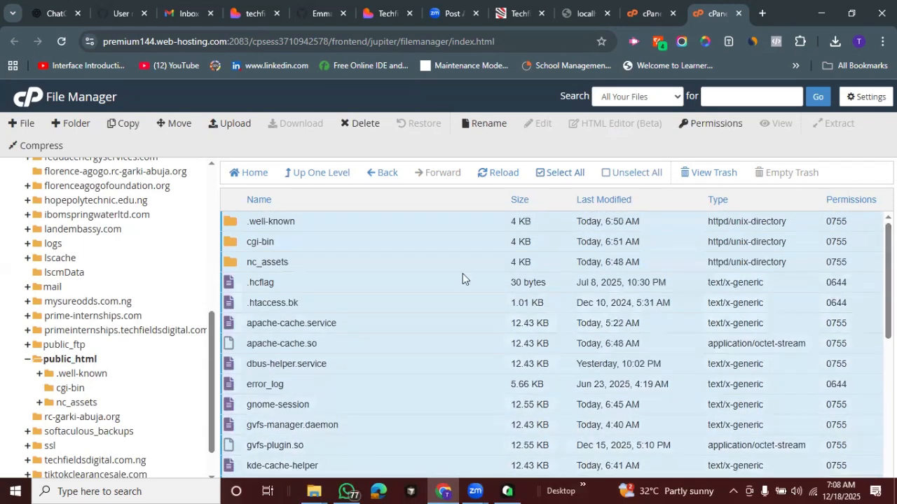
ctrl+click(295, 224)
ctrl+click(300, 245)
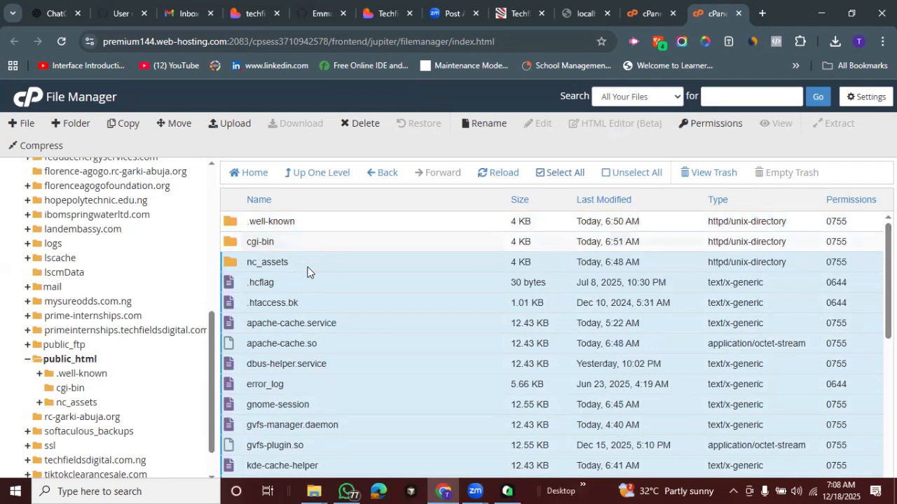
ctrl+click(310, 302)
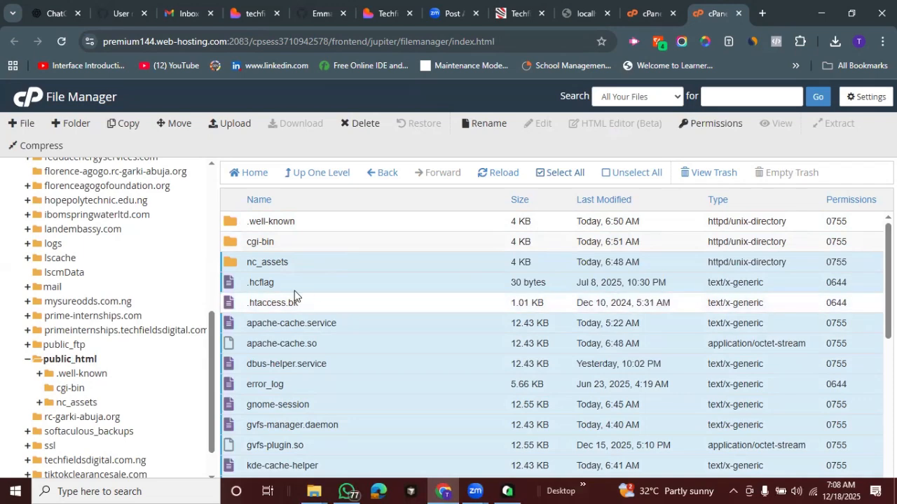
ctrl+click(288, 284)
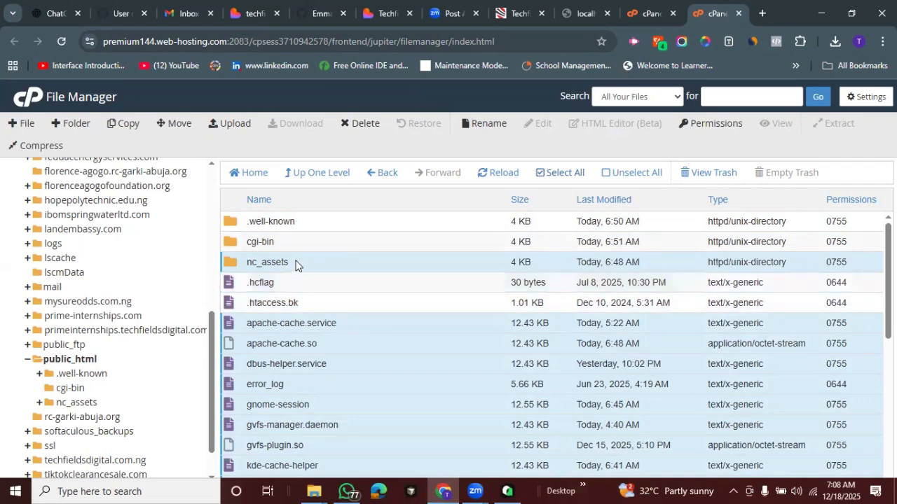
ctrl+click(297, 266)
drag(888, 270, 888, 409)
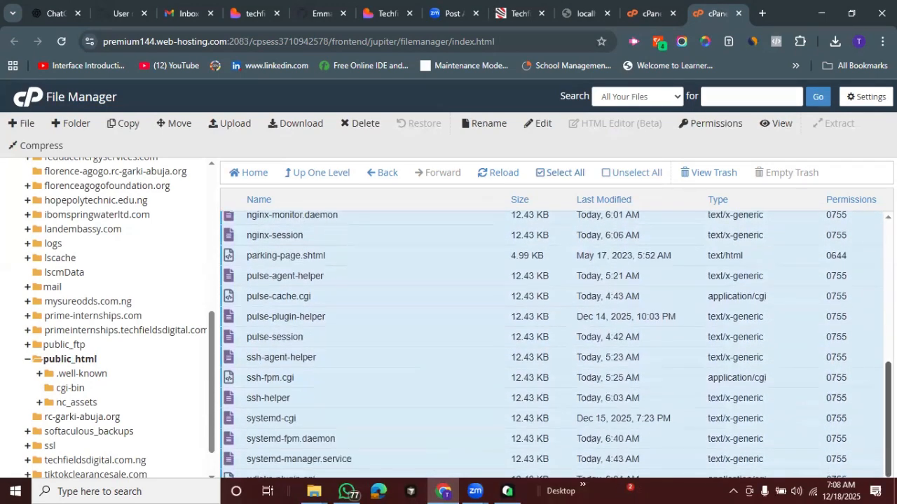
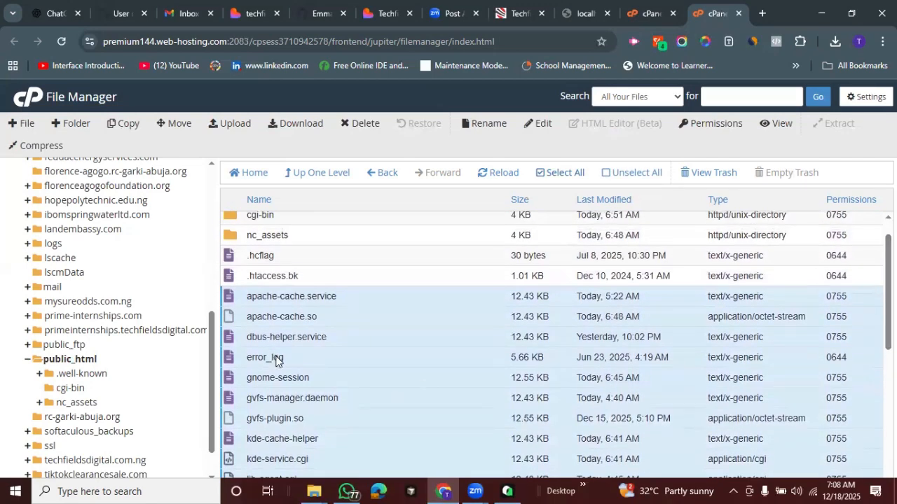
Exclude error_log from the selection in public_html and permanently delete the remaining selected files, skipping the trash
ctrl+click(305, 357)
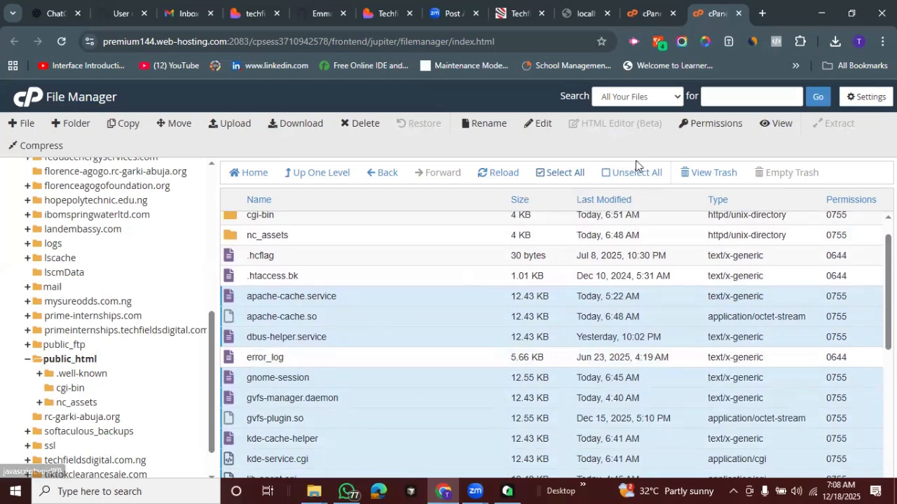
click(360, 128)
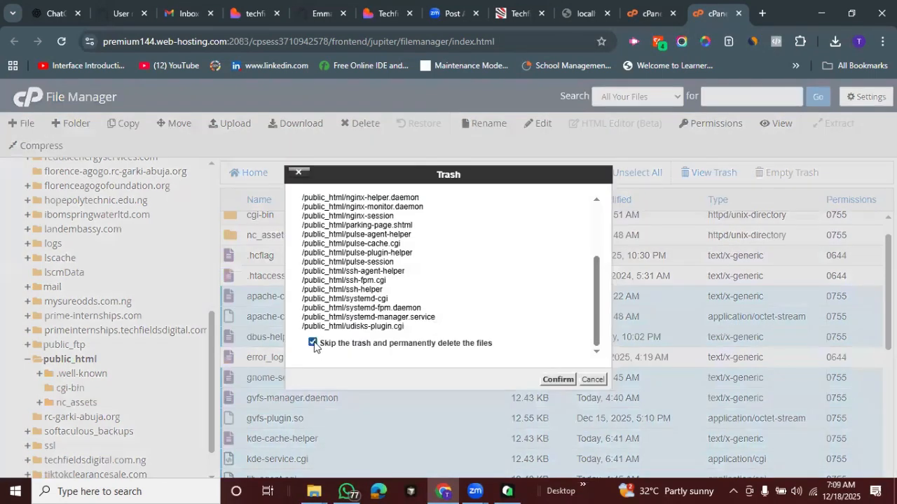
click(552, 381)
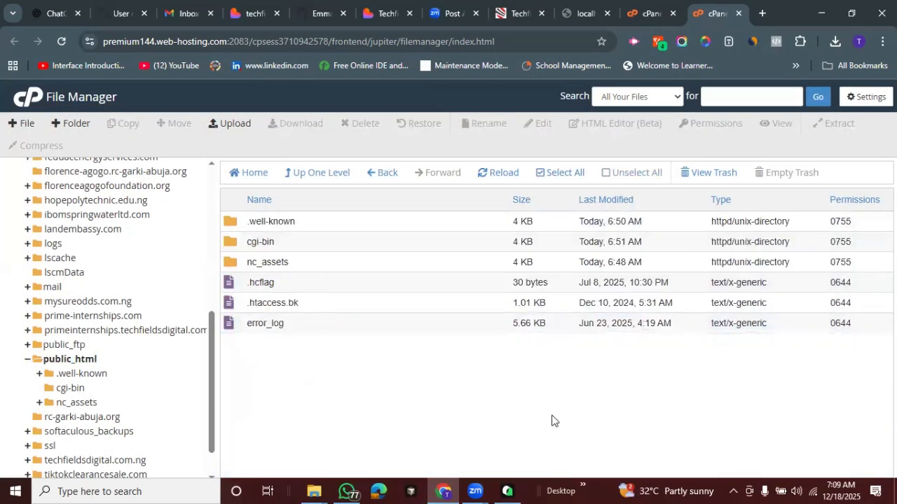
Open belvejconsulting.com in a new browser tab and compare its directory index with the contents of public_html
click(762, 14)
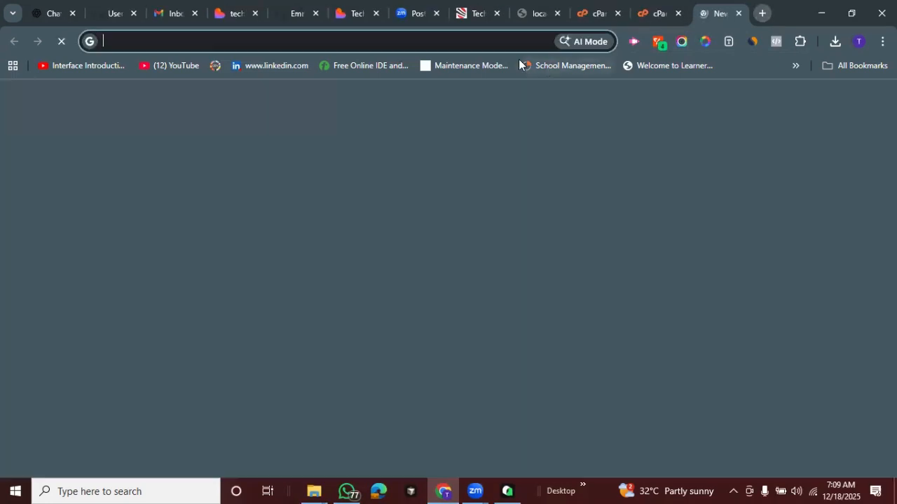
click(496, 41)
text(be)
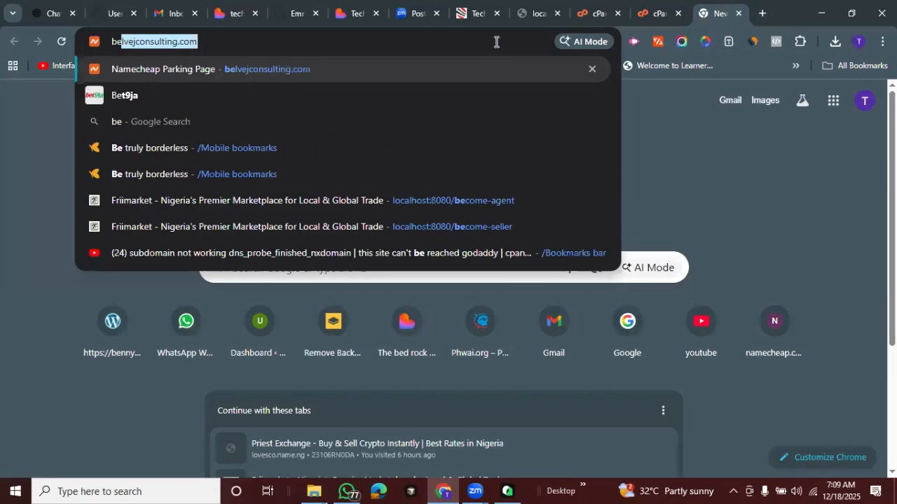
key(Return)
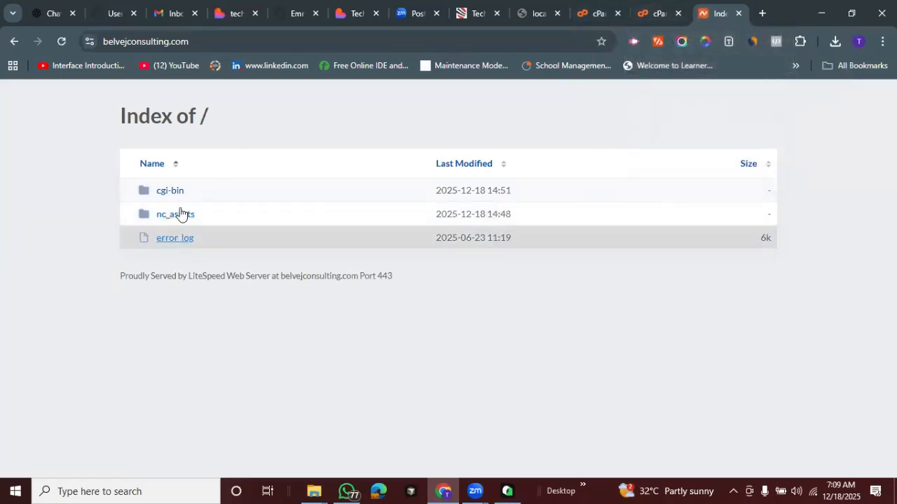
click(598, 8)
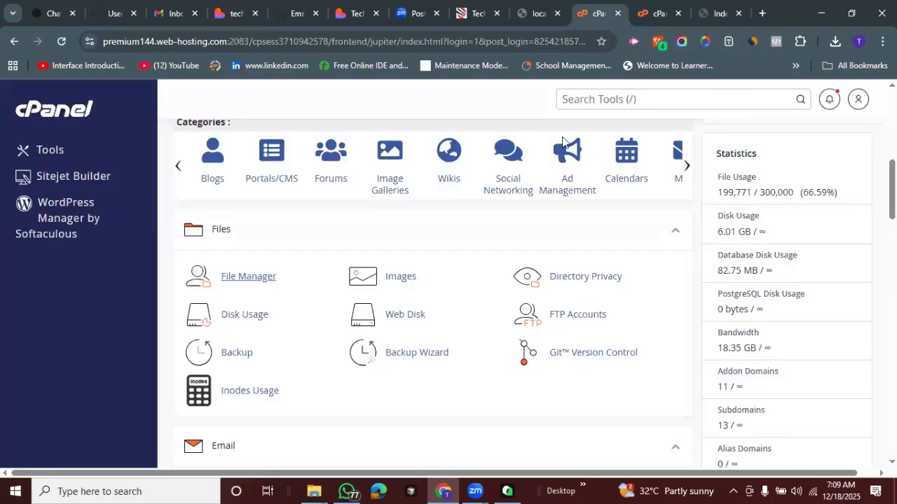
click(659, 13)
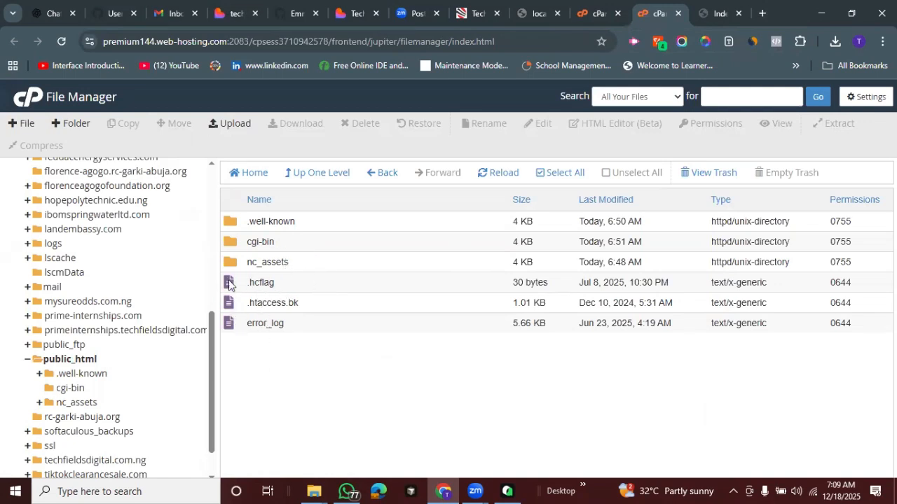
click(722, 14)
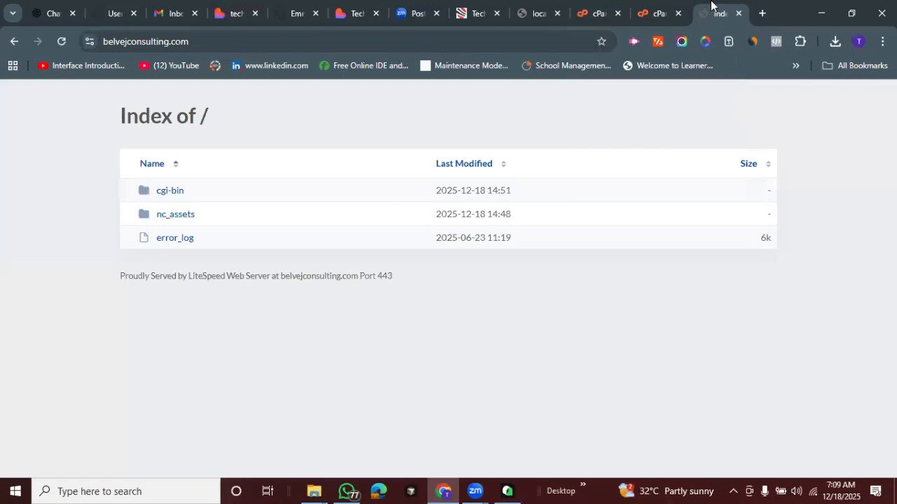
click(660, 12)
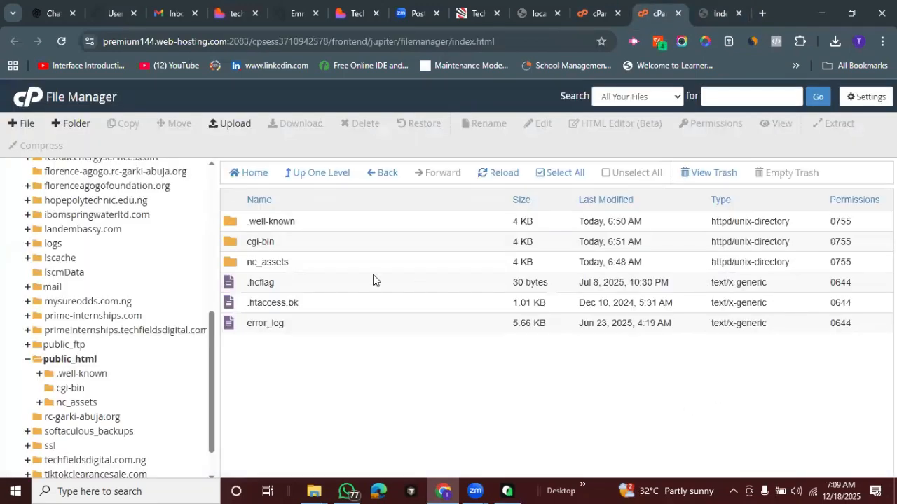
Upload dist.zip from the Desktop folder techfields-academy-portal-main to public_html with overwriting of existing files enabled
click(222, 125)
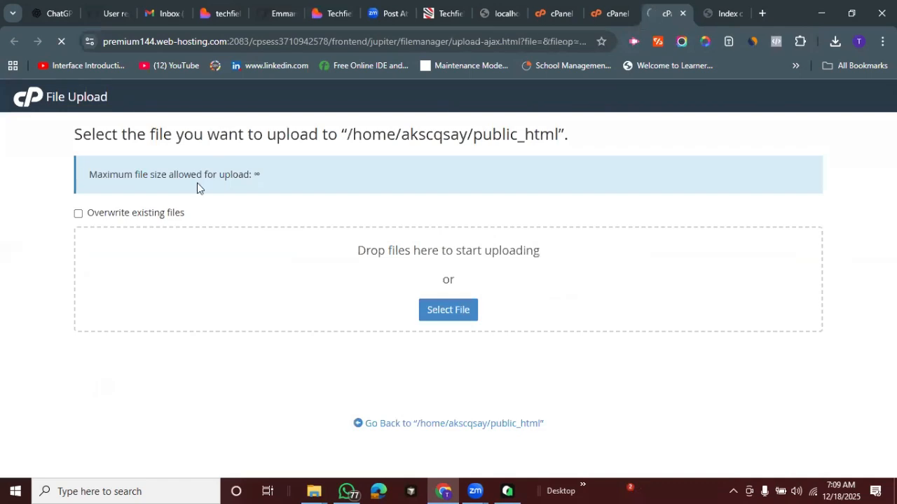
click(77, 213)
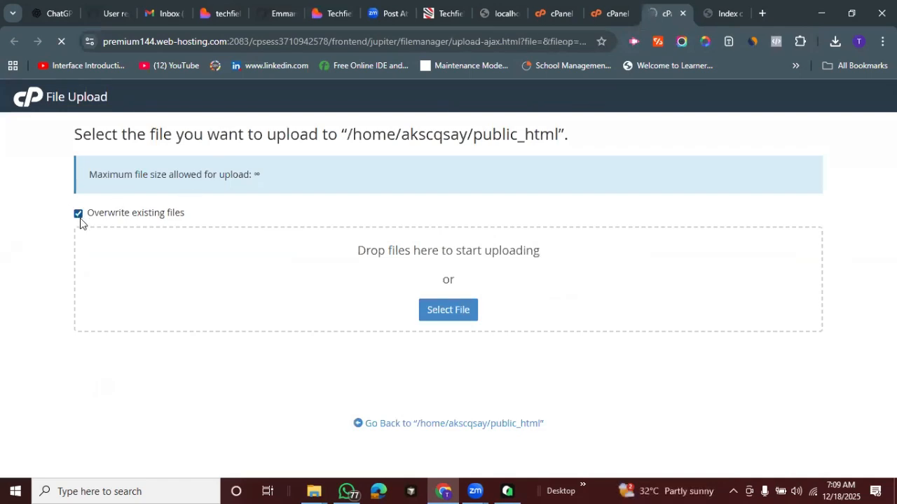
click(443, 313)
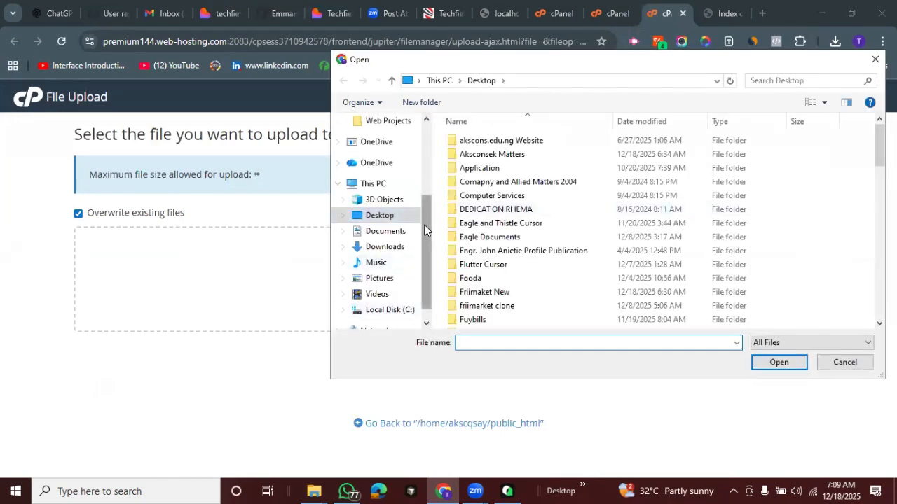
scroll(806, 154, down, 6)
scroll(805, 154, down, 7)
scroll(805, 154, up, 6)
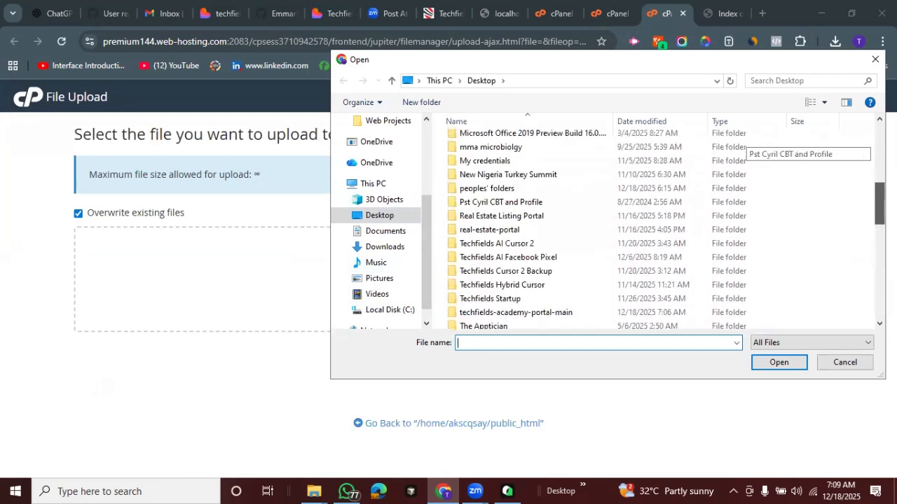
scroll(805, 151, up, 7)
scroll(806, 150, down, 3)
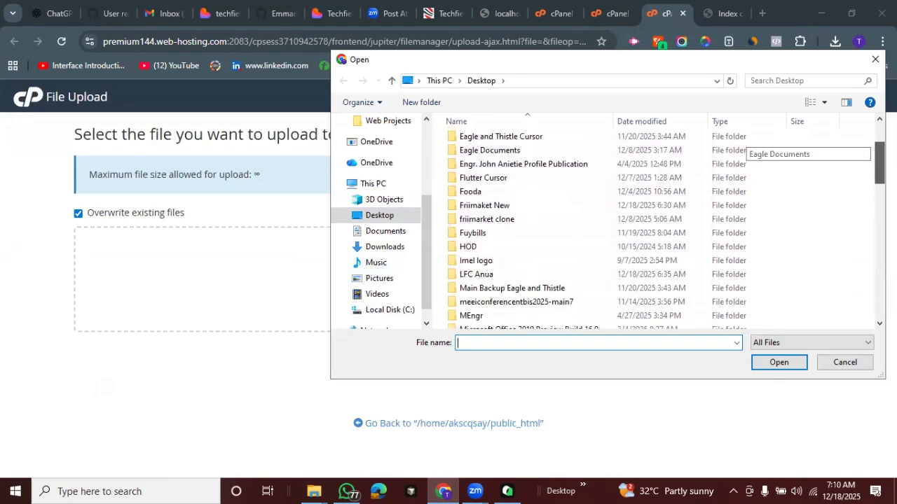
scroll(806, 150, up, 1)
scroll(806, 151, down, 6)
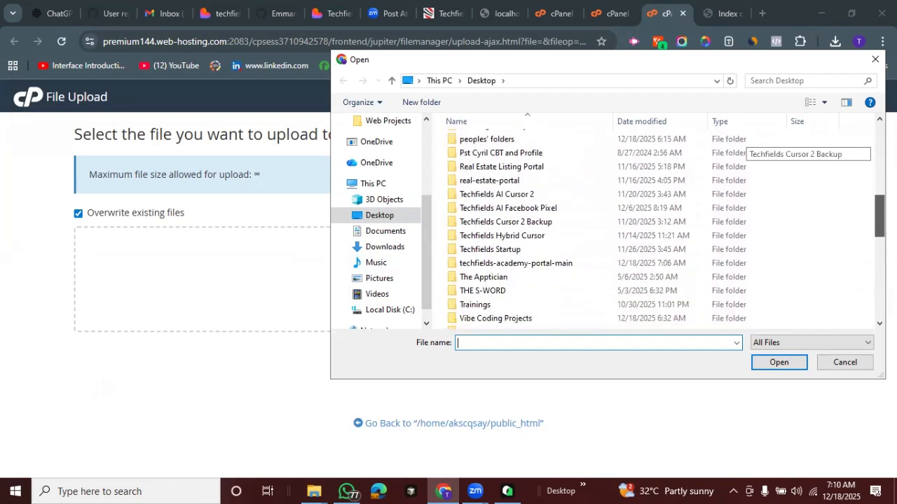
click(554, 262)
double_click(554, 262)
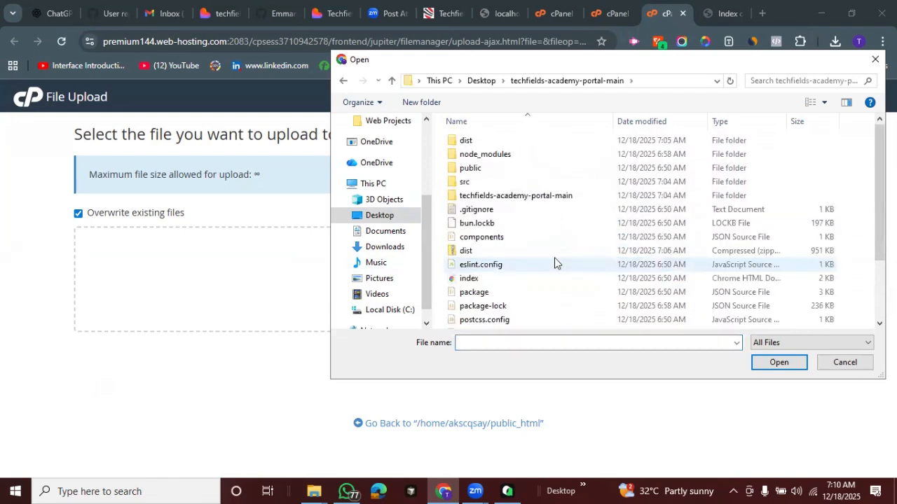
click(481, 253)
click(763, 365)
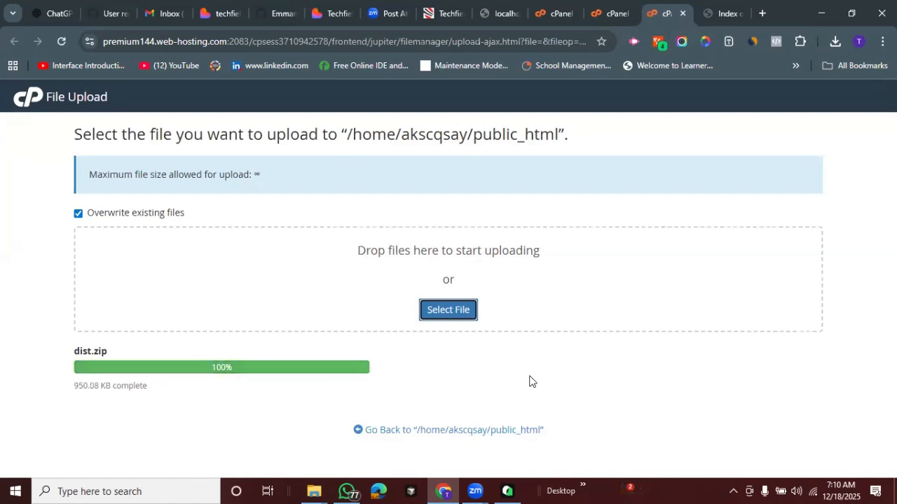
Reload the public_html listing in File Manager and extract dist.zip into /public_html
click(610, 13)
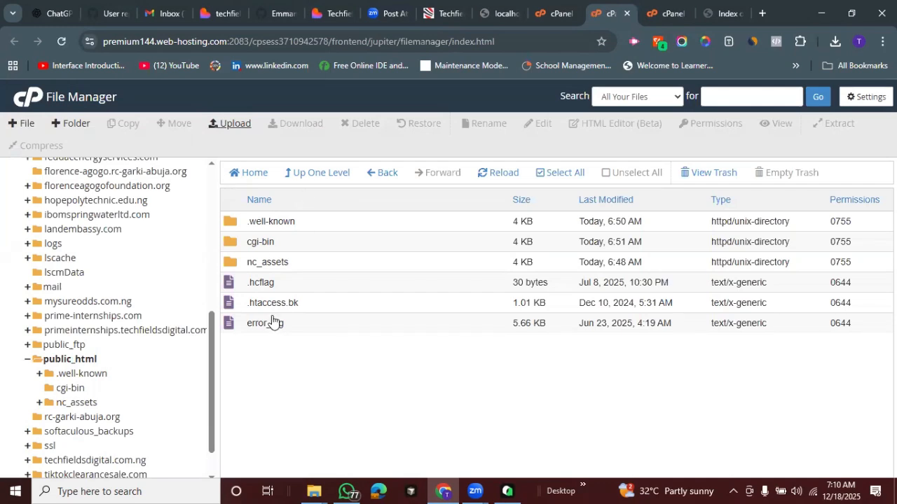
click(500, 173)
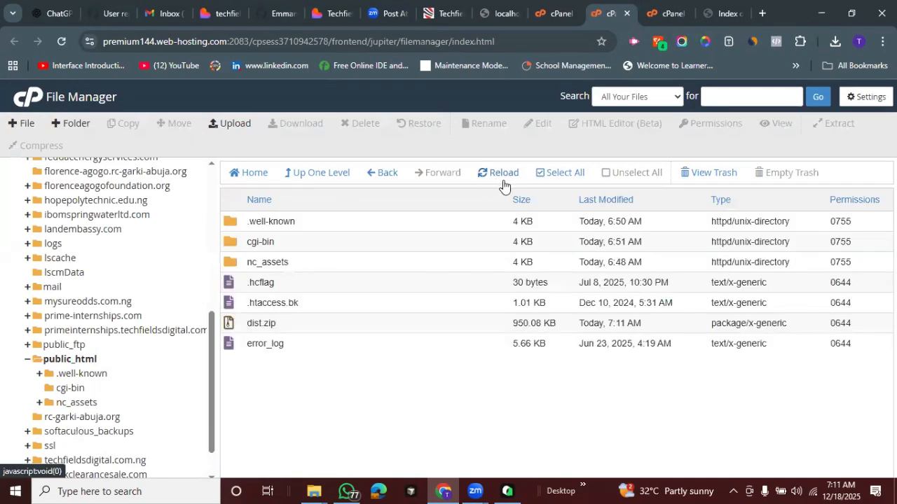
click(280, 325)
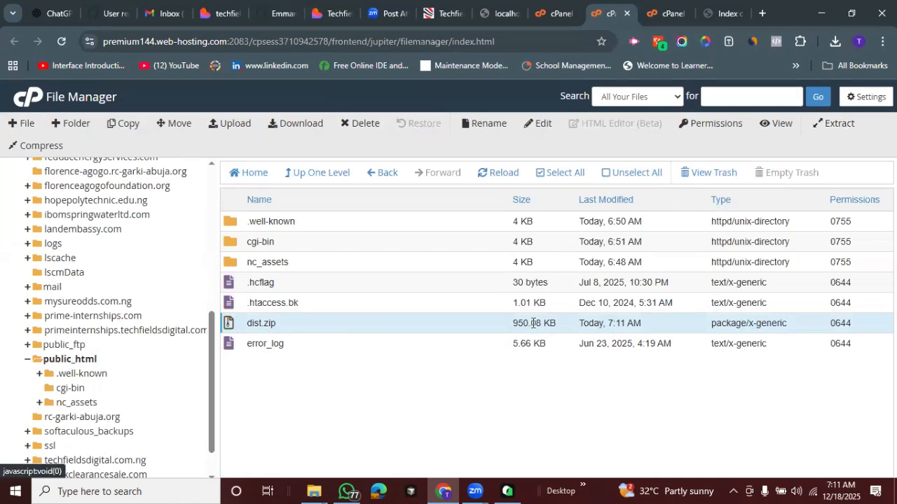
right_click(320, 324)
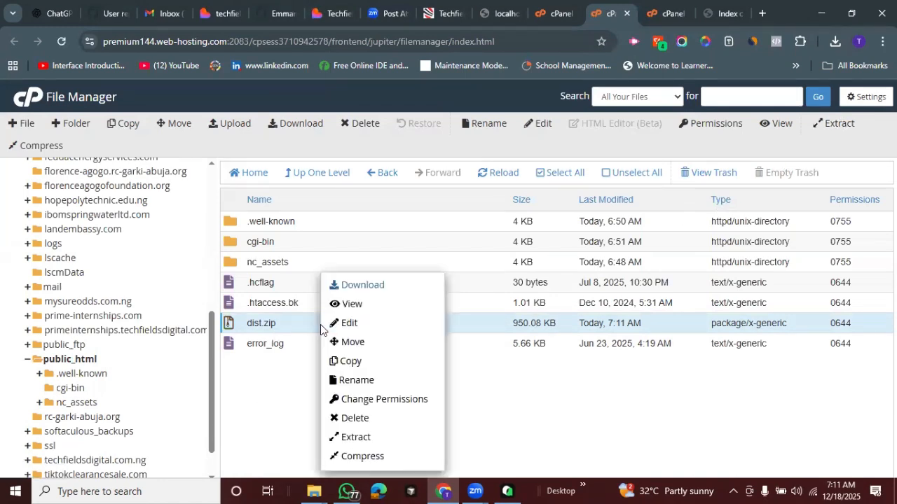
click(360, 438)
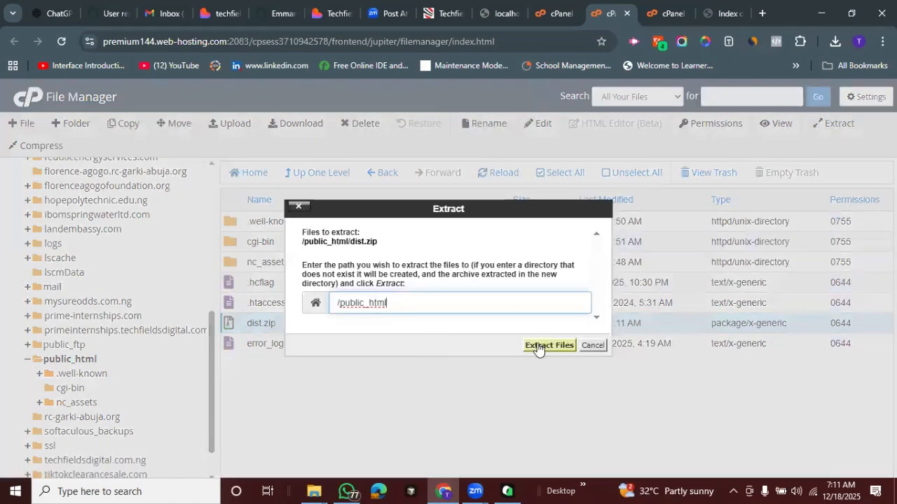
click(539, 345)
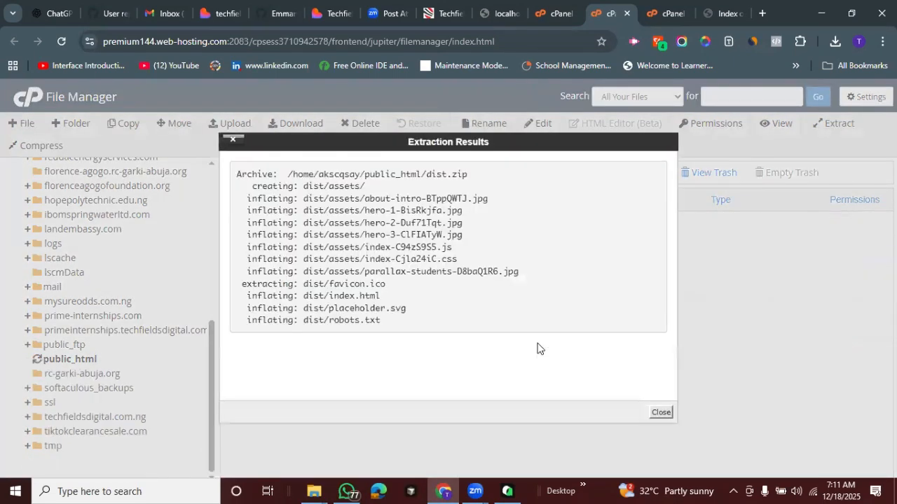
click(660, 413)
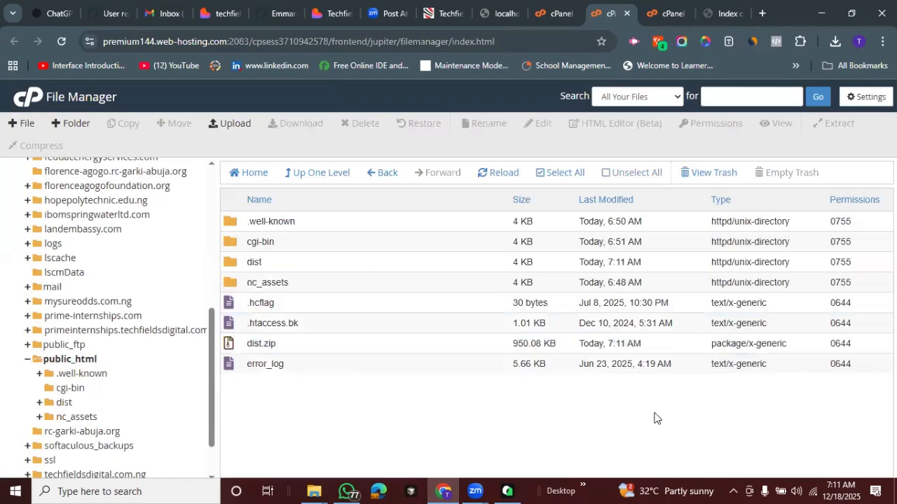
click(507, 173)
Refresh belvejconsulting.com and check its directory index and address for the extracted files
click(724, 12)
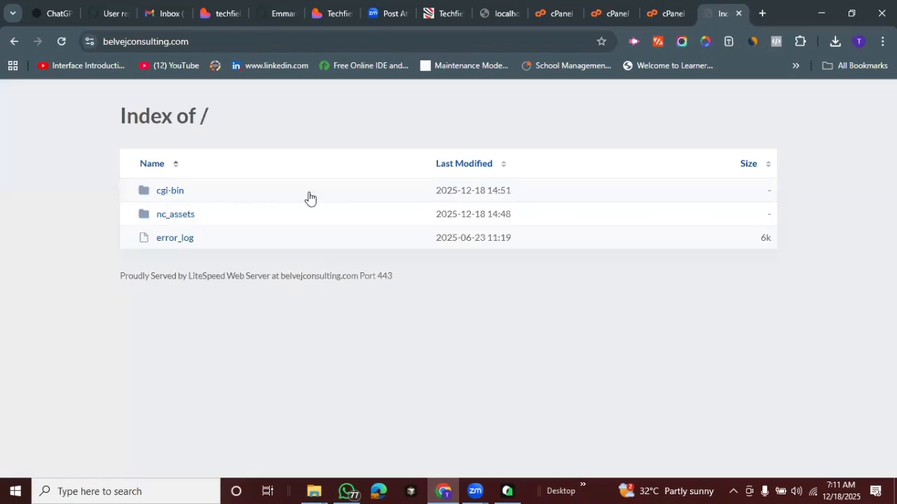
click(62, 47)
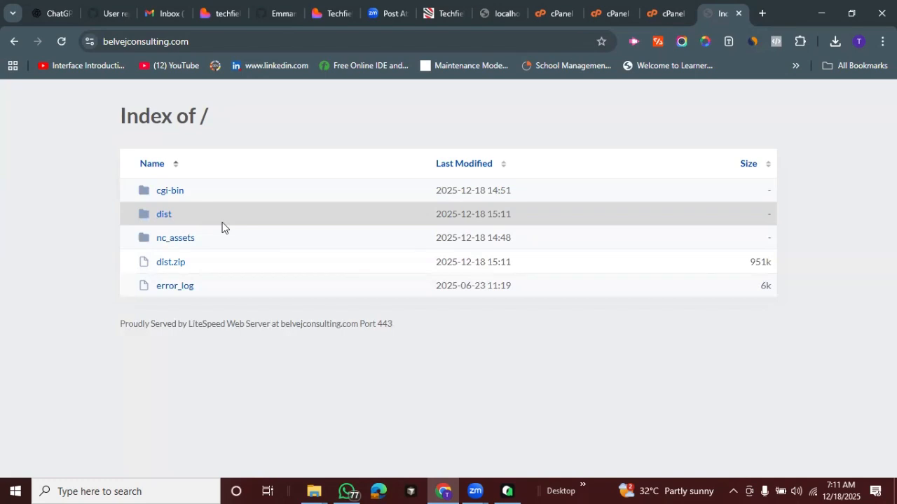
click(197, 39)
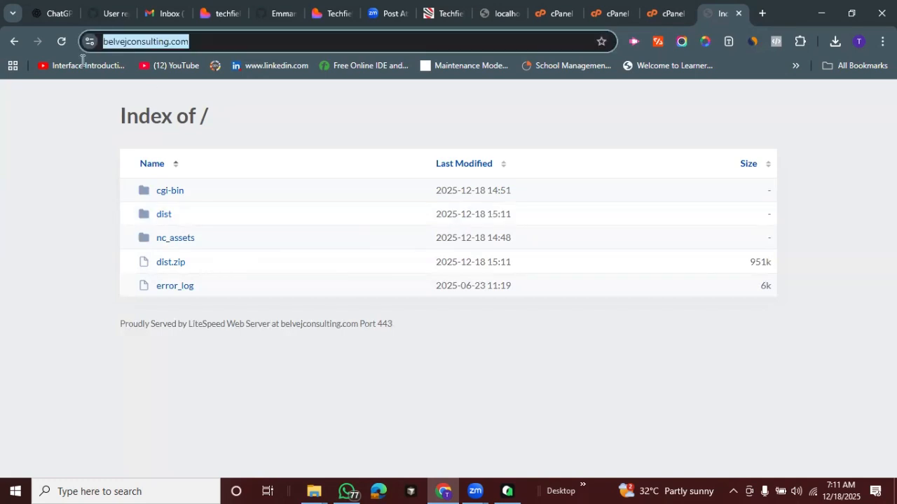
click(63, 172)
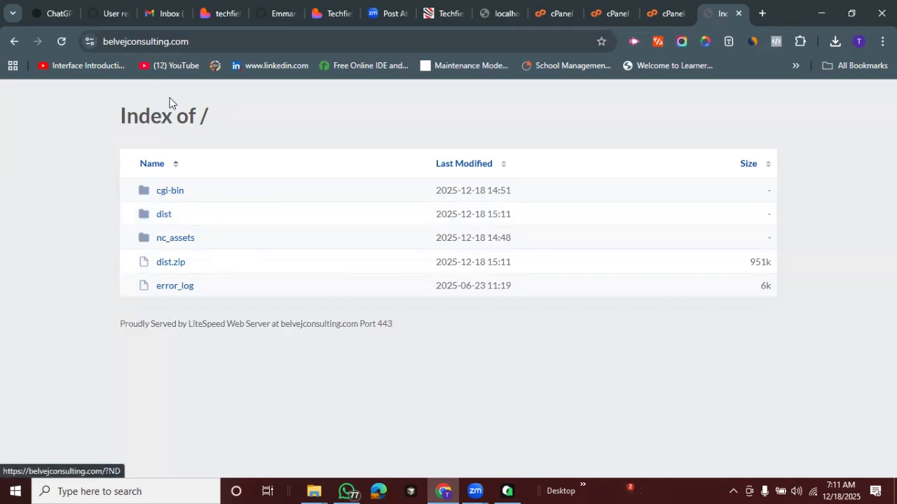
click(180, 41)
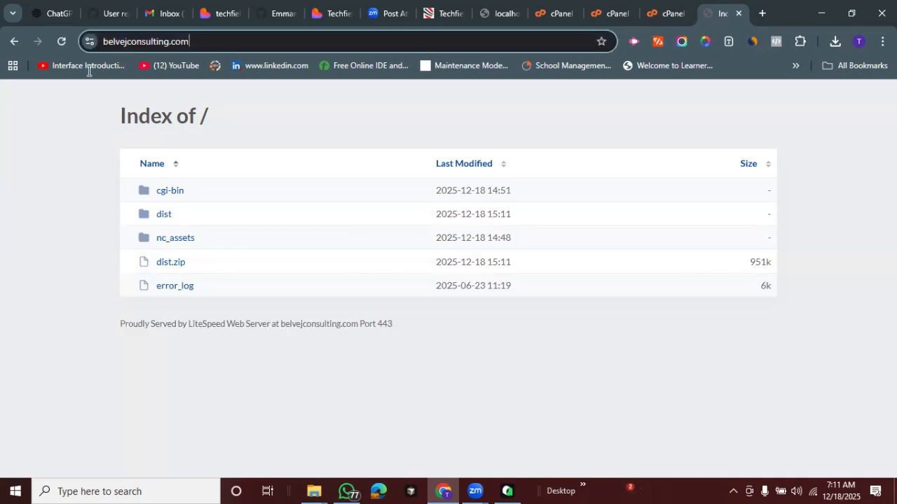
click(64, 153)
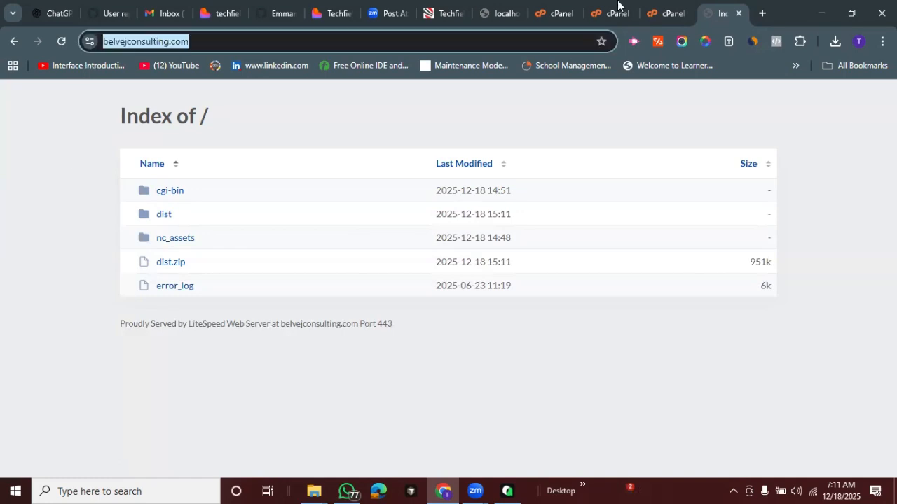
Close the file upload page and open the extracted dist folder inside public_html
click(663, 5)
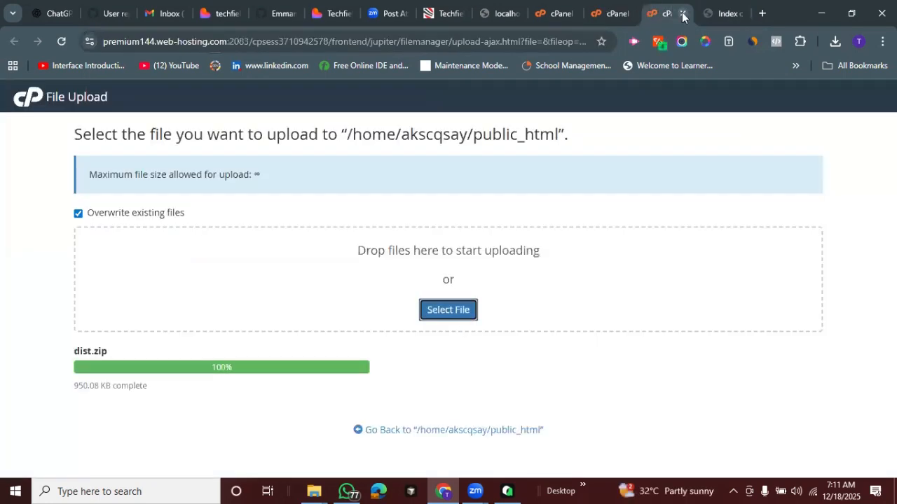
key(ctrl+w)
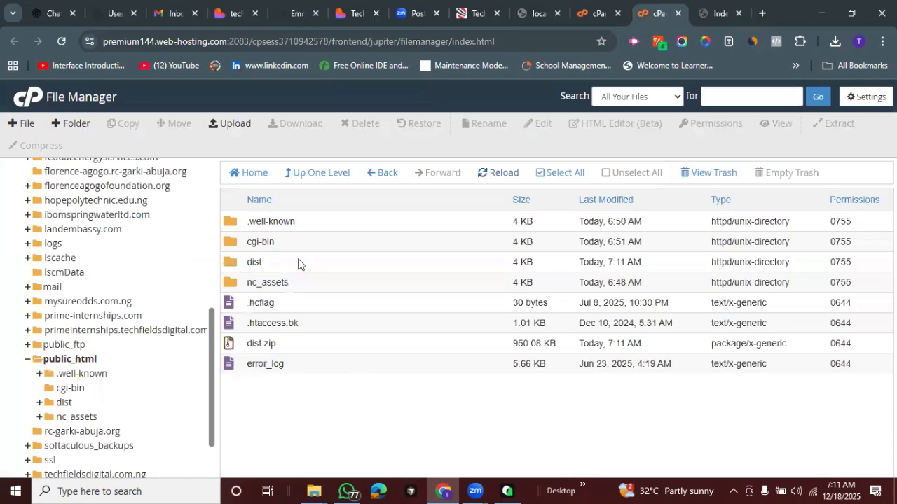
double_click(298, 264)
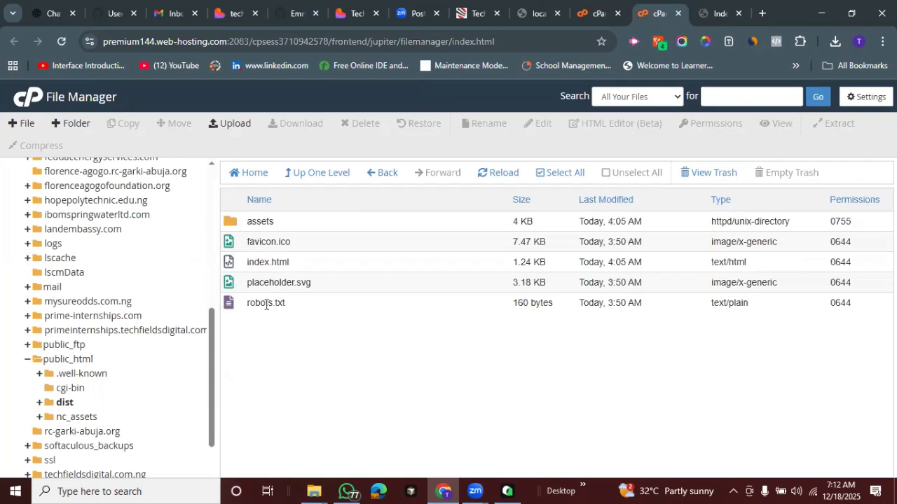
Switch to the code editor to review the techfields-academy-portal-main project files, and return to File Manager in the browser
click(508, 491)
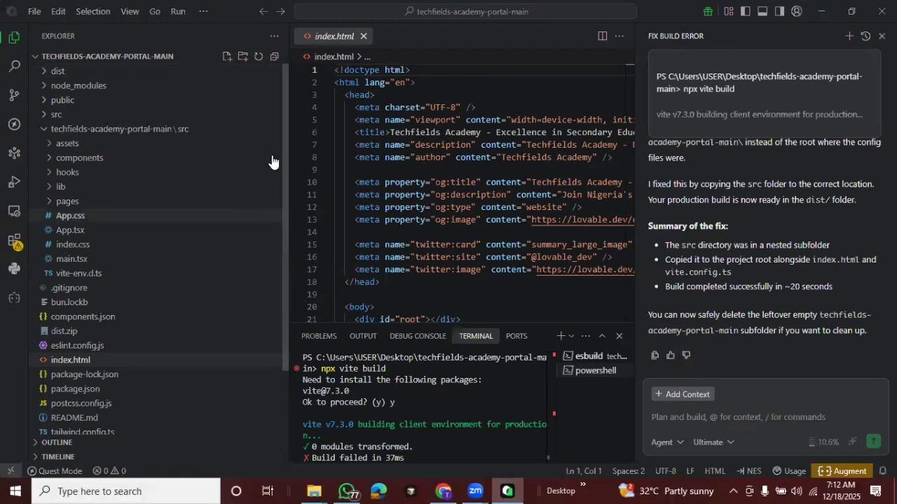
scroll(284, 348, down, 2)
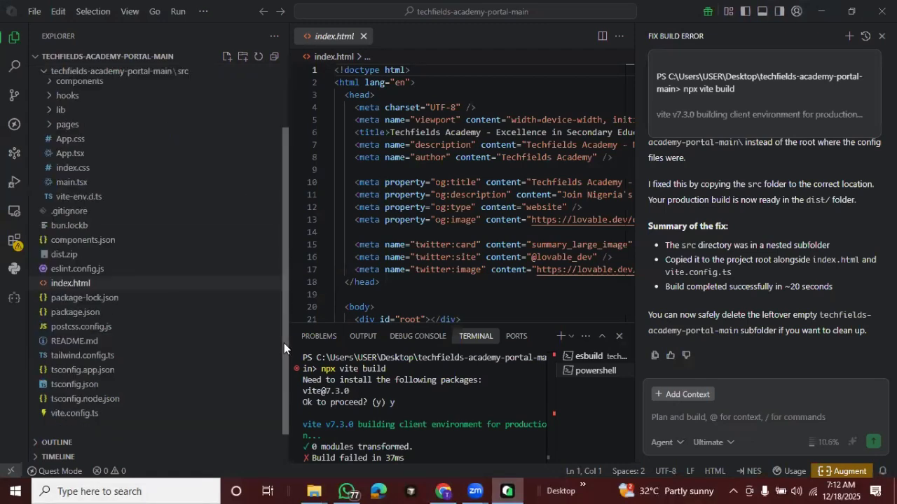
scroll(276, 259, up, 2)
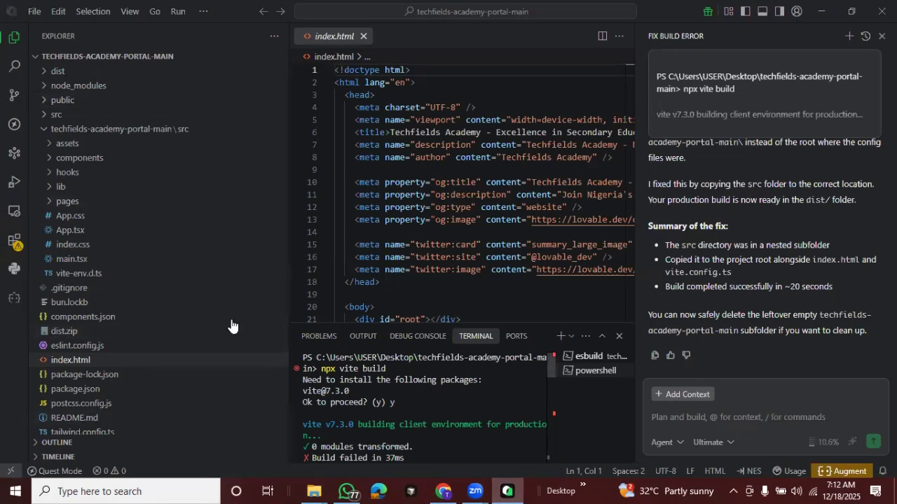
click(450, 489)
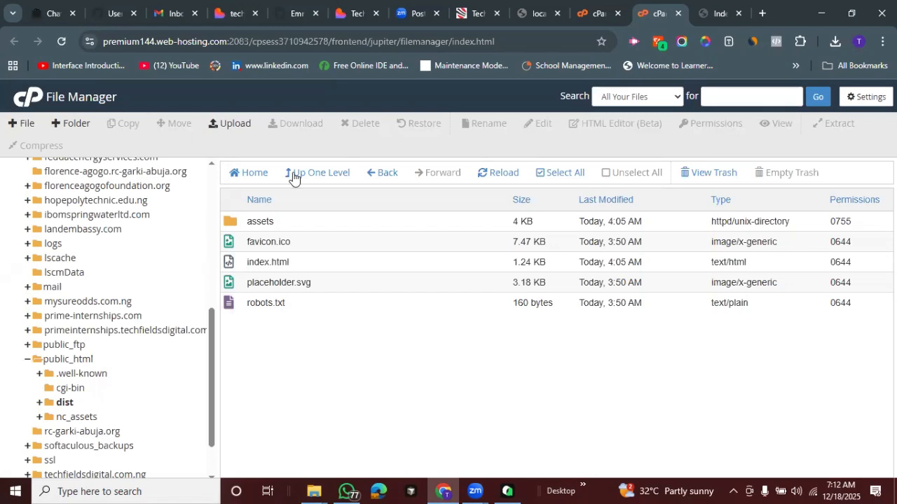
Move all files and folders from the extracted dist folder to /public_html
click(571, 173)
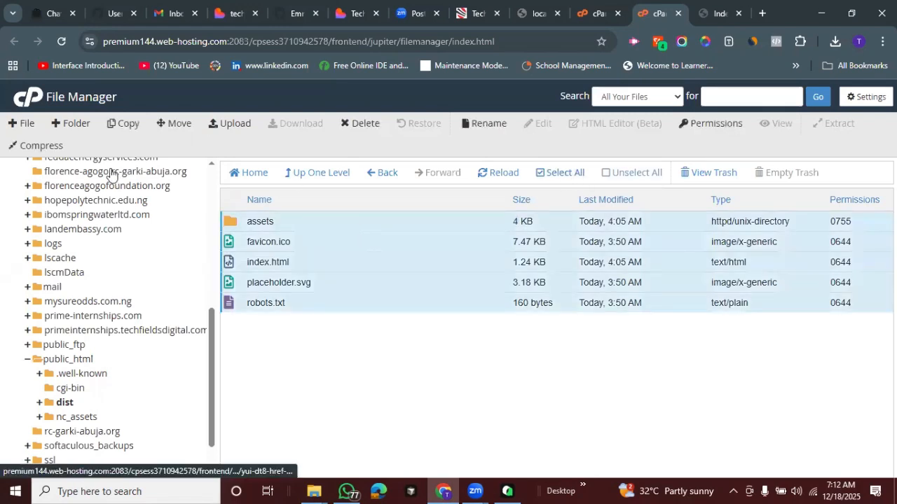
click(167, 125)
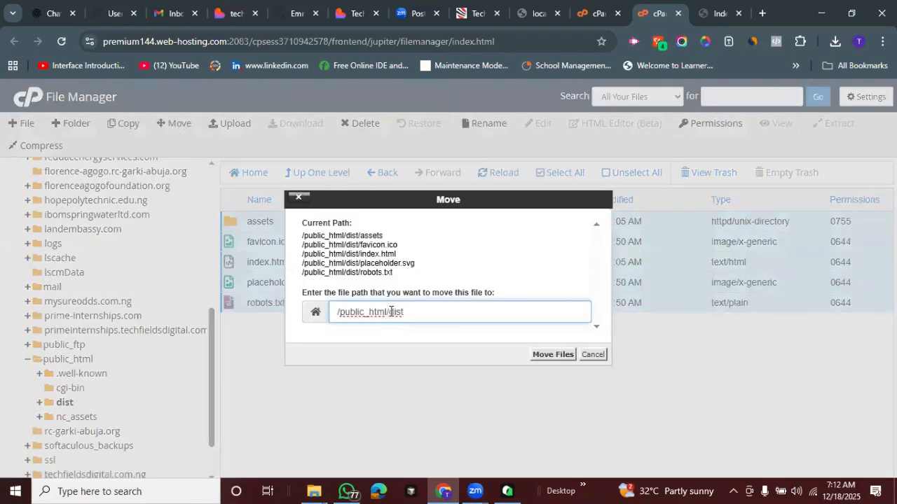
drag(388, 312, 332, 313)
drag(411, 314, 395, 315)
click(406, 313)
key(BackSpace)
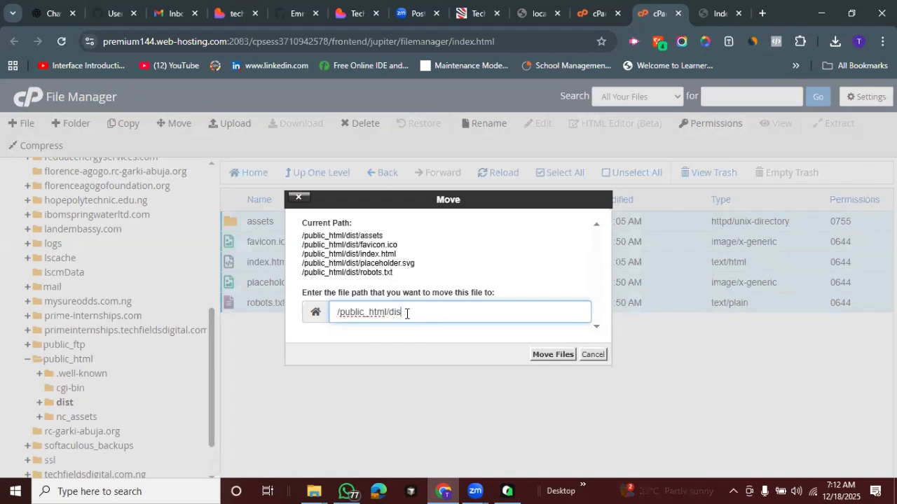
key(BackSpace)
drag(375, 312, 355, 312)
click(392, 311)
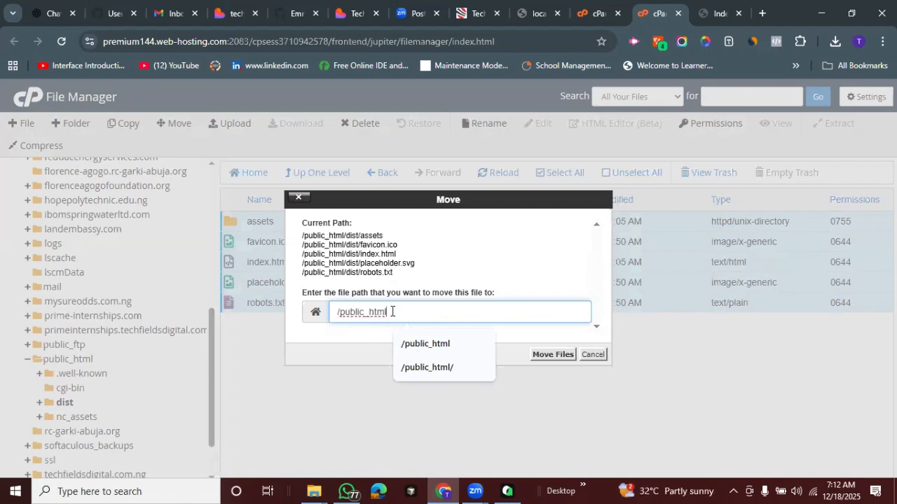
drag(391, 311, 326, 315)
click(519, 317)
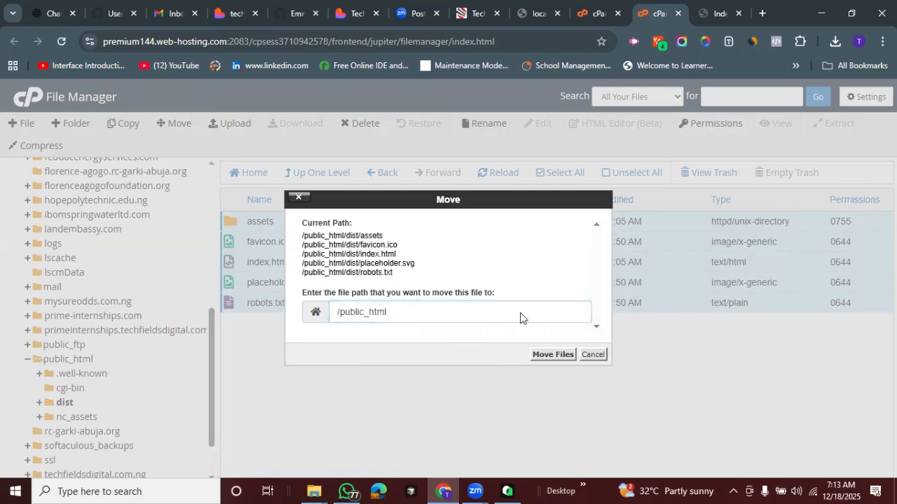
click(548, 357)
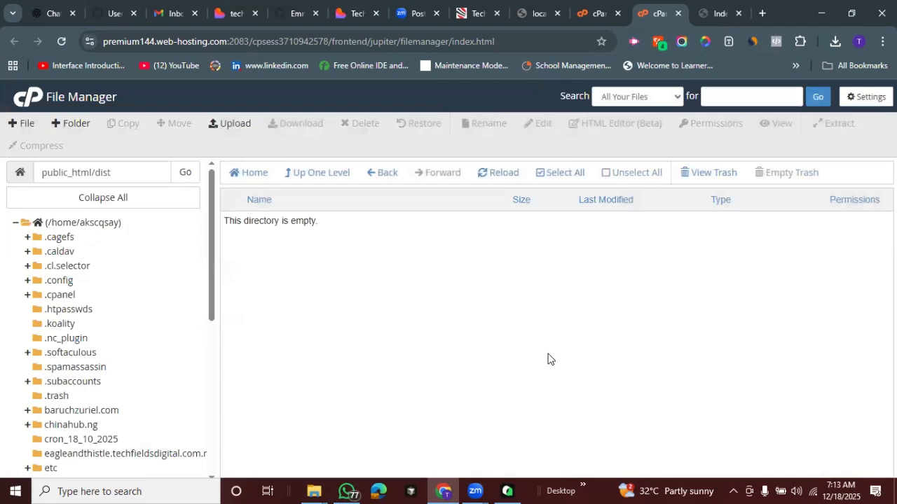
Reload belvejconsulting.com and look through the deployed home page
click(716, 9)
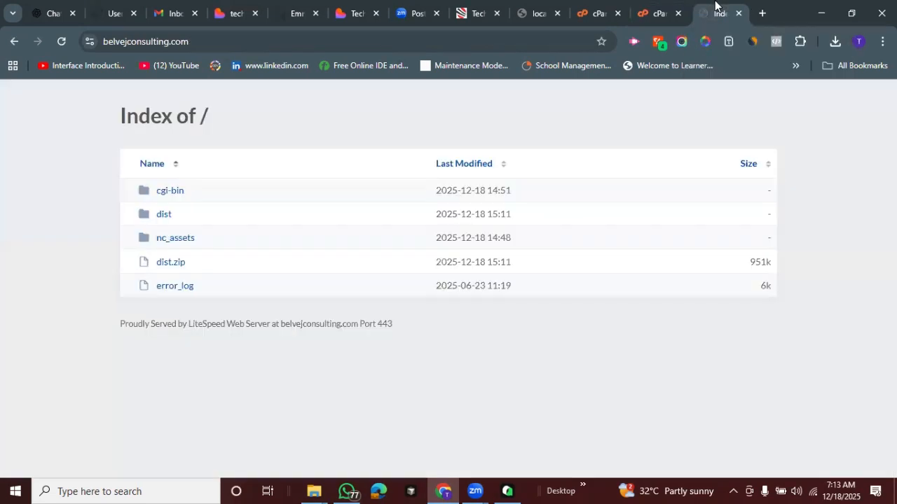
key(F5)
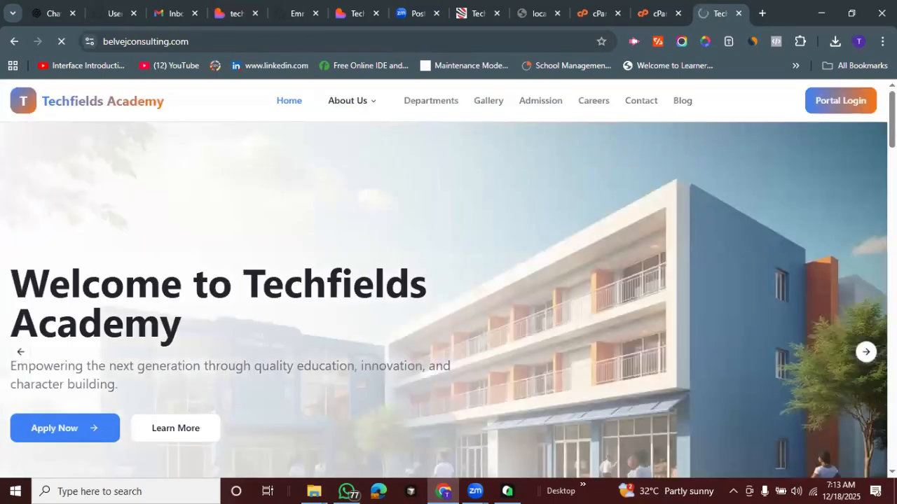
scroll(448, 280, down, 20)
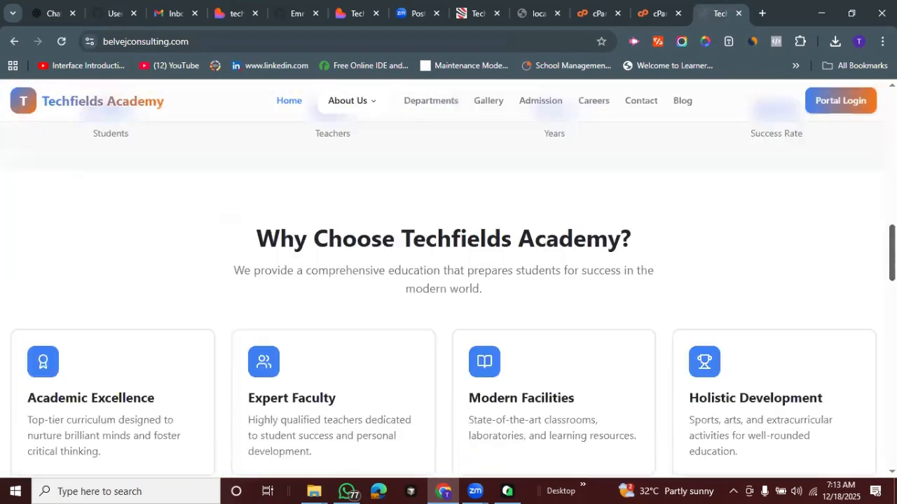
scroll(382, 142, down, 5)
scroll(382, 142, up, 20)
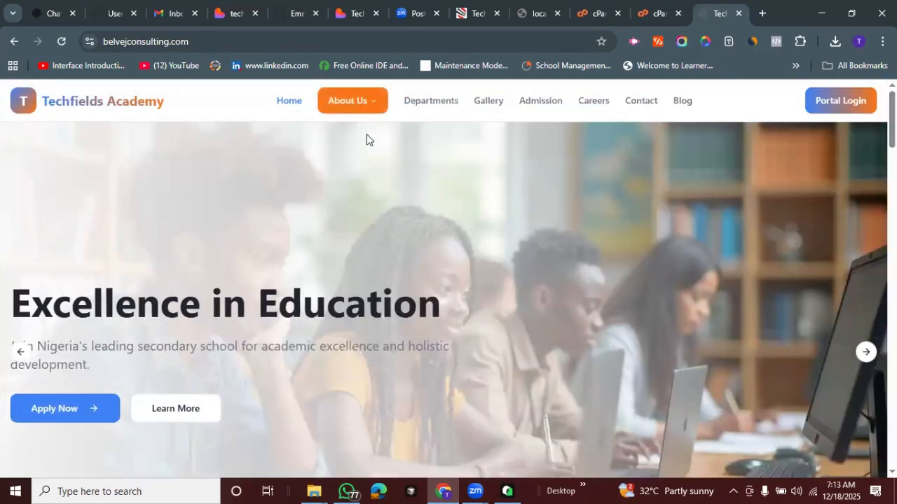
Check the site's Departments, Gallery, Admission, Careers, Contact and Blog pages in turn
click(435, 105)
click(487, 104)
click(536, 105)
click(590, 103)
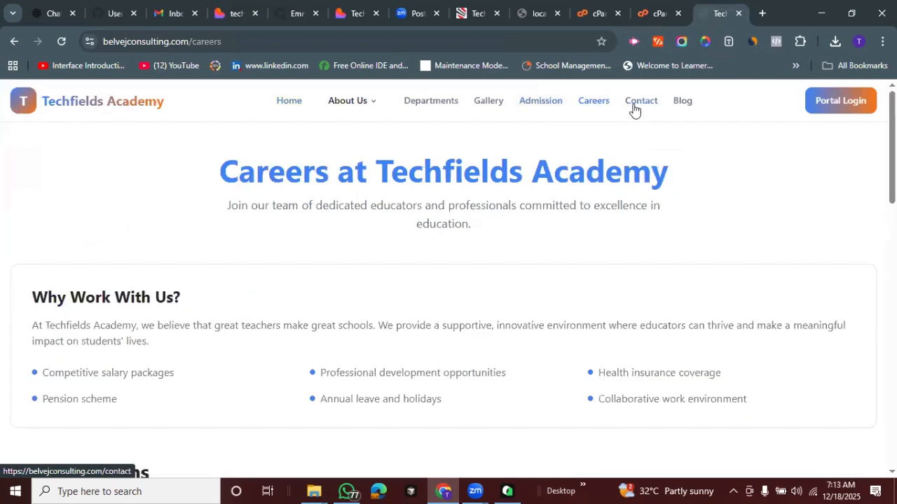
click(638, 104)
click(683, 105)
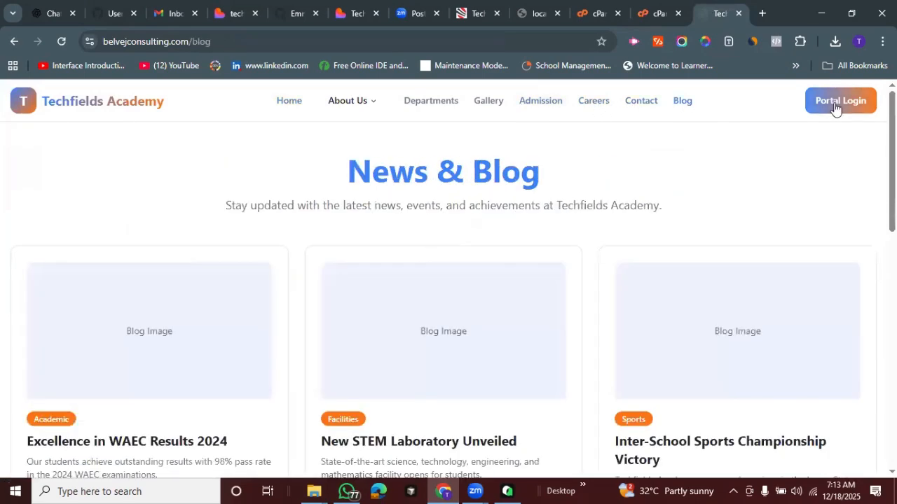
Open the portal login, look over the student dashboard, and return to the site's home page
click(837, 106)
scroll(250, 90, down, 2)
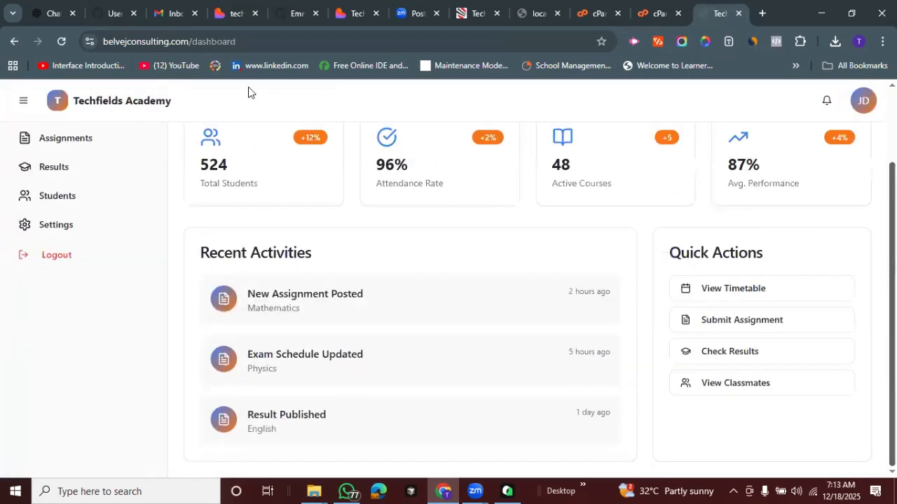
scroll(89, 105, up, 2)
click(286, 112)
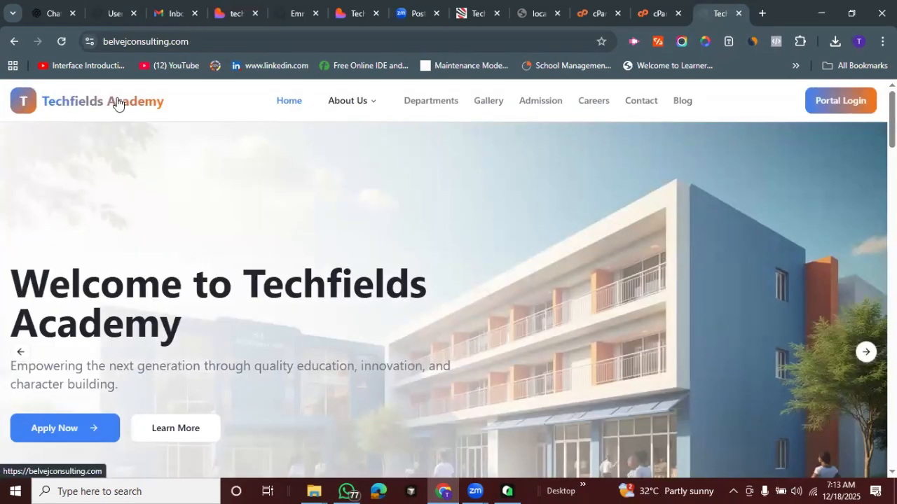
Visit the Departments, Gallery and Admission pages, and reload the Admission page to test its direct address
click(428, 106)
click(486, 104)
click(536, 105)
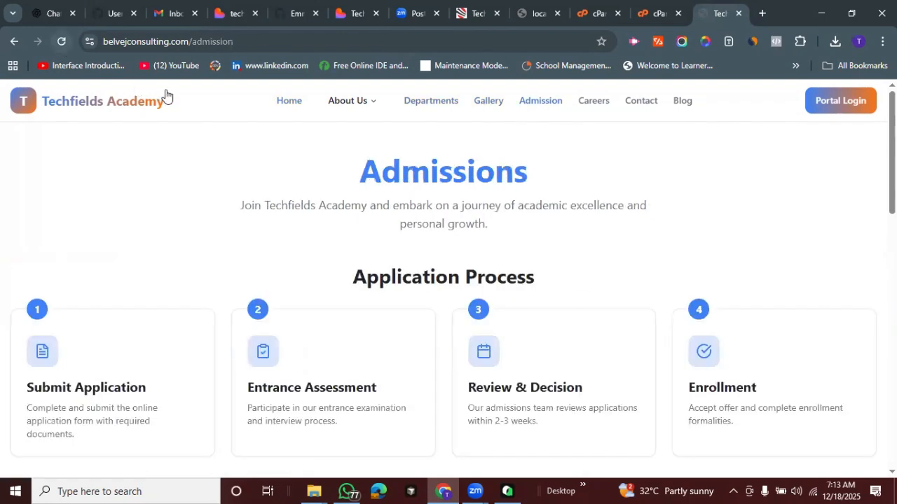
click(59, 44)
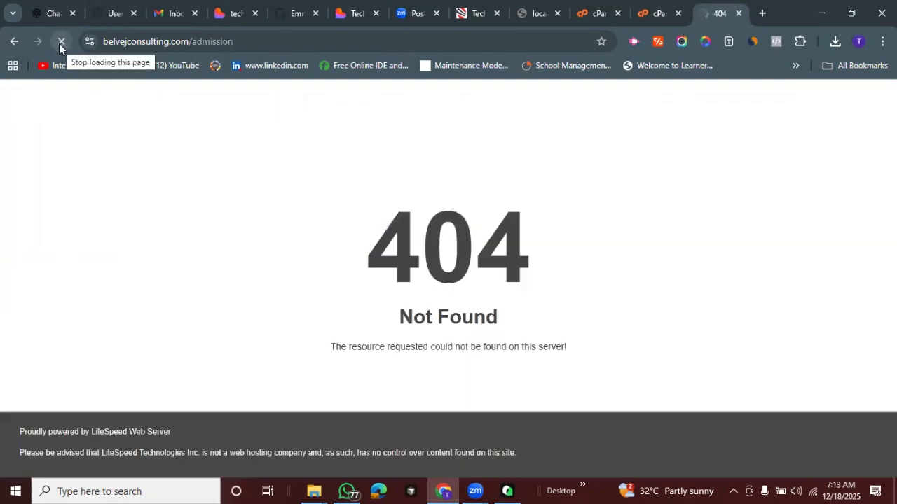
Go back from the reloaded Admission page and load the root address belvejconsulting.com
click(14, 43)
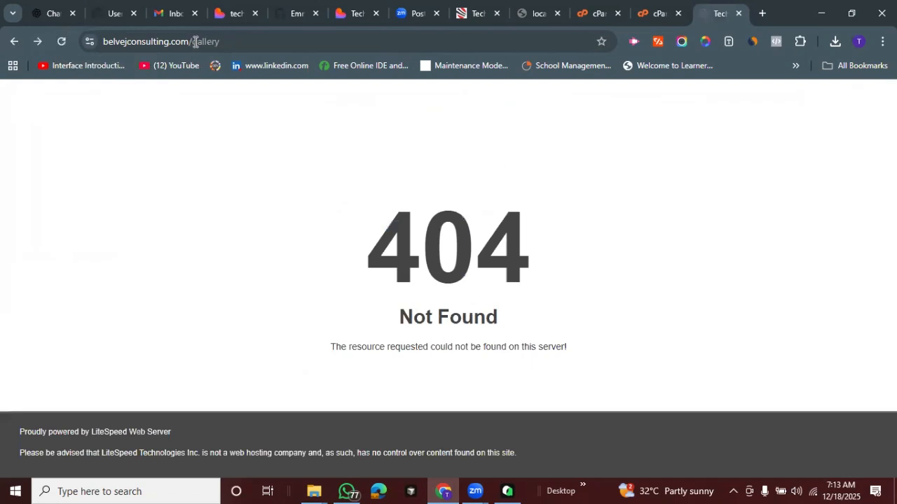
double_click(372, 33)
key(BackSpace)
key(Return)
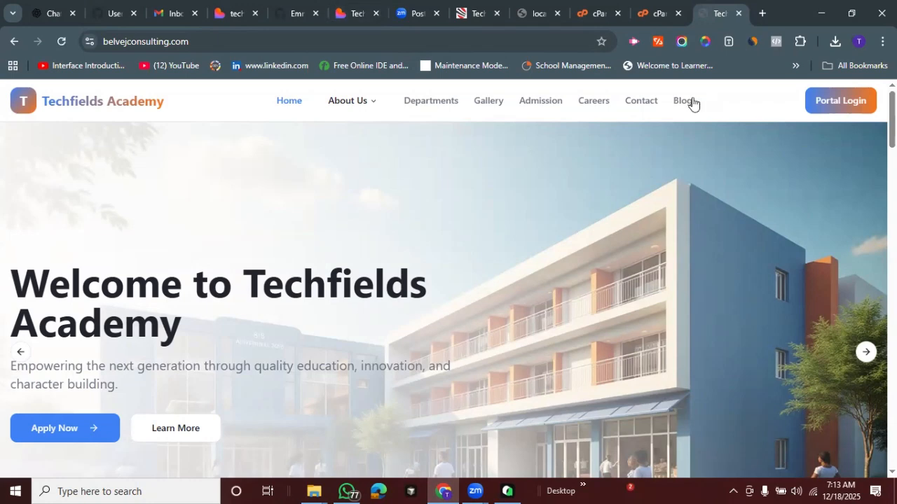
Test the site navigation through Blog, Contact, Admission, Departments and the About Us submenu, ending on Home
click(691, 102)
click(643, 103)
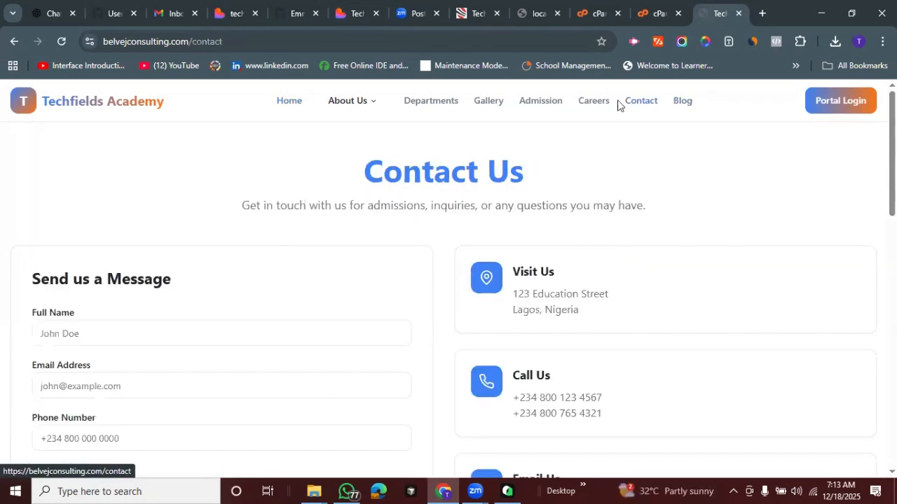
click(538, 103)
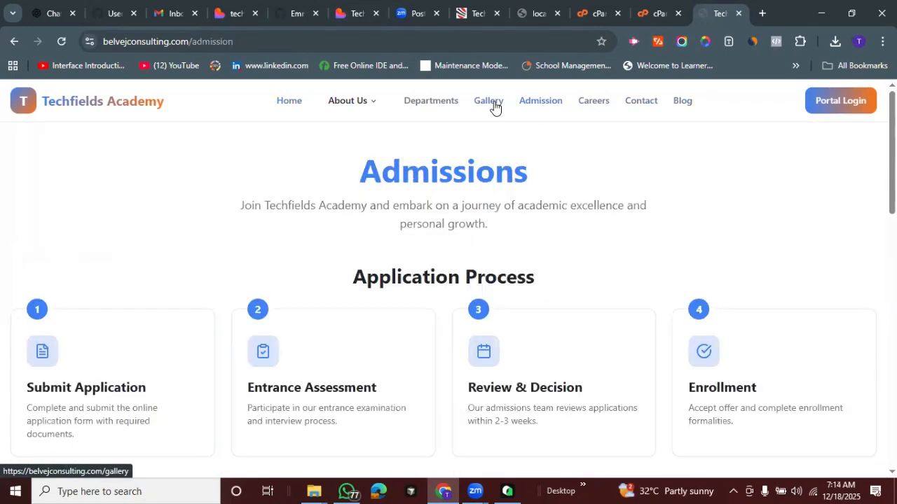
click(434, 103)
click(370, 103)
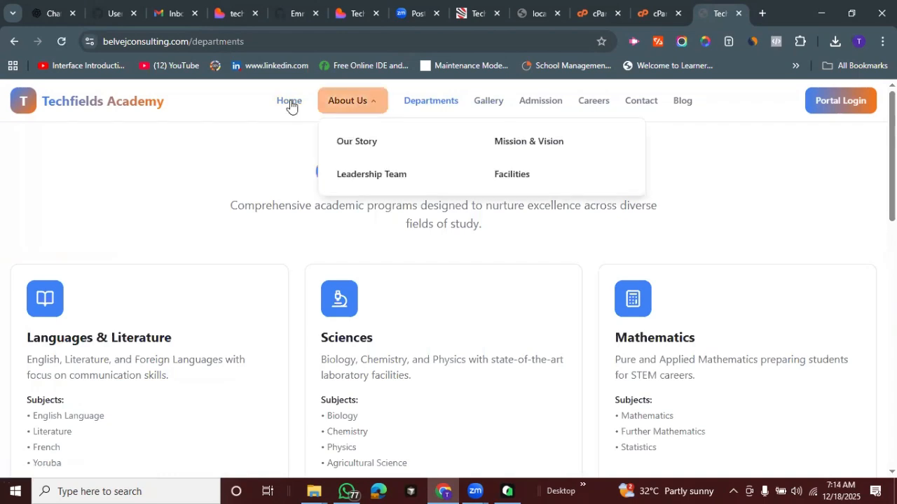
click(290, 102)
Return to File Manager, reload the dist listing, and go up one level to public_html
click(647, 6)
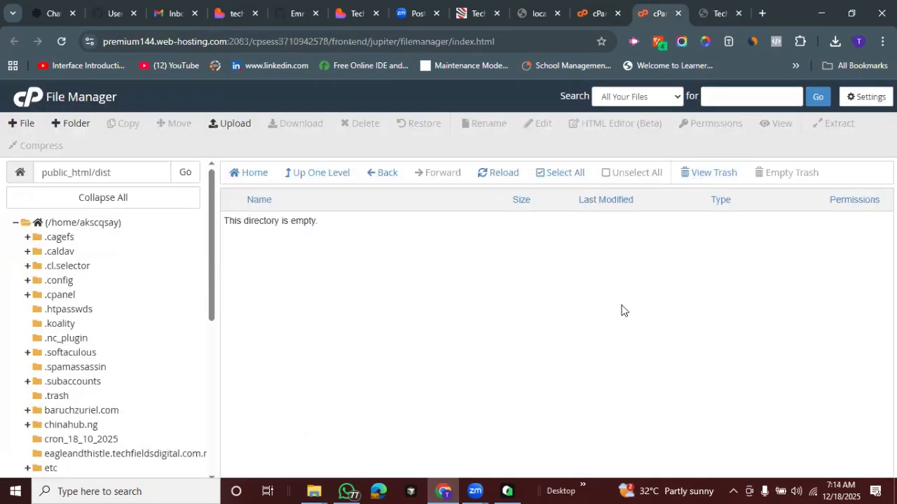
click(505, 175)
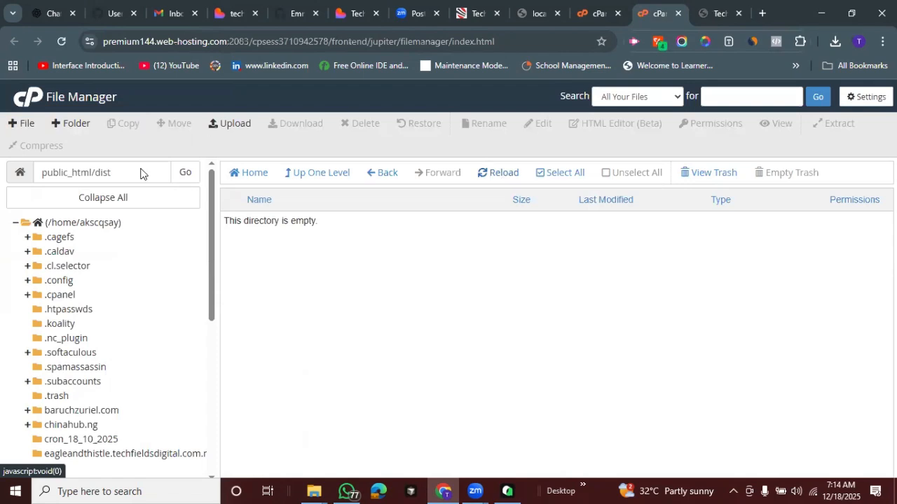
click(89, 175)
key(shift+End)
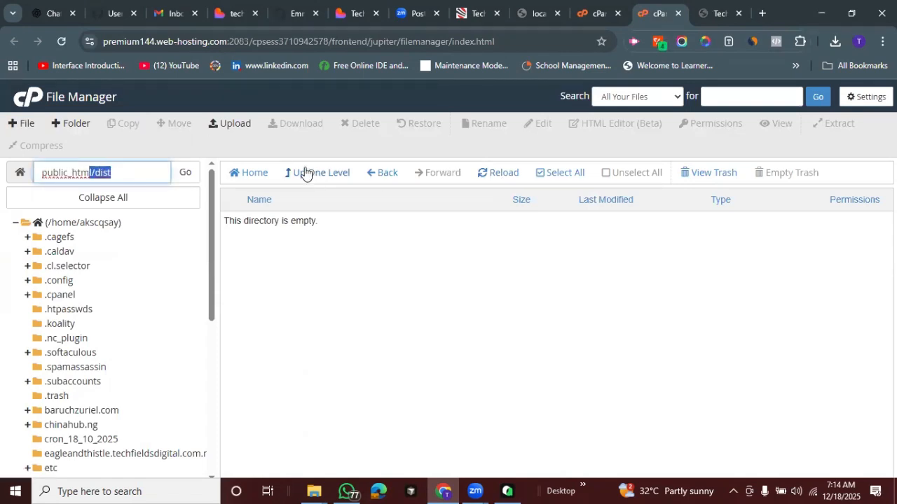
click(318, 175)
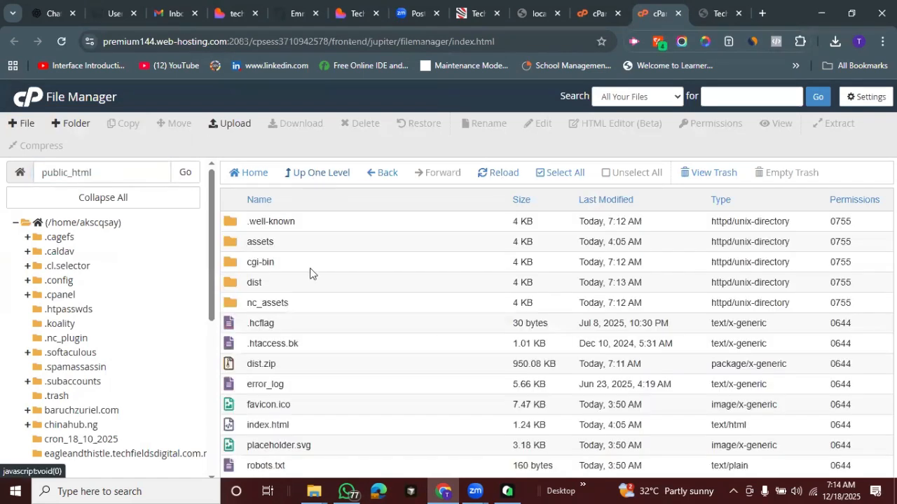
Move the dist folder and dist.zip in public_html to the trash
ctrl+click(280, 364)
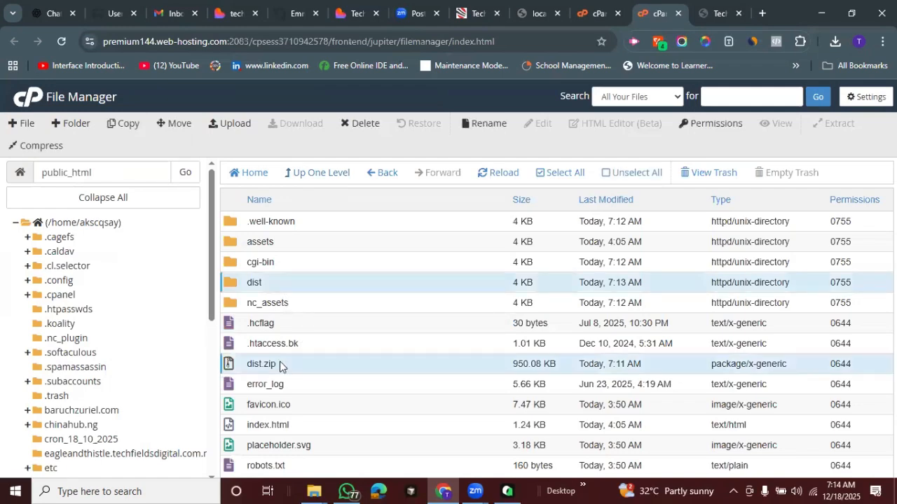
click(359, 124)
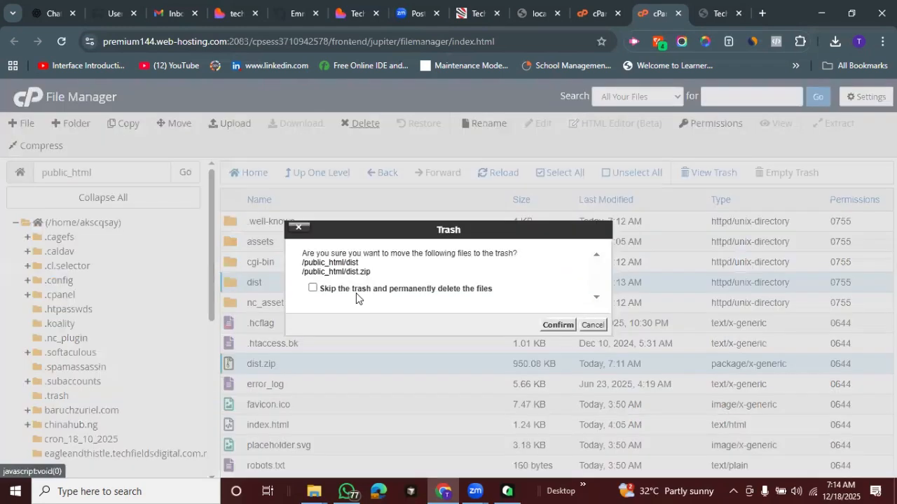
click(546, 328)
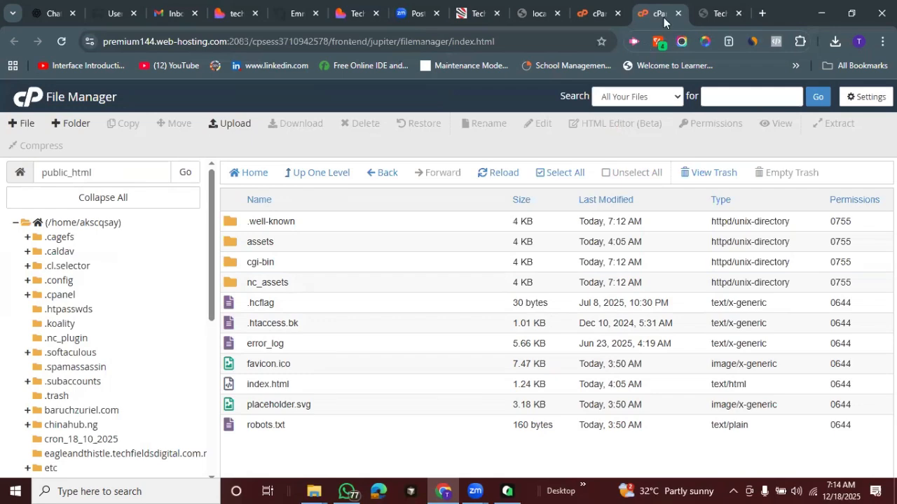
Open the live site's Blog page, reload it to test its direct address, and go back to the home page
click(716, 13)
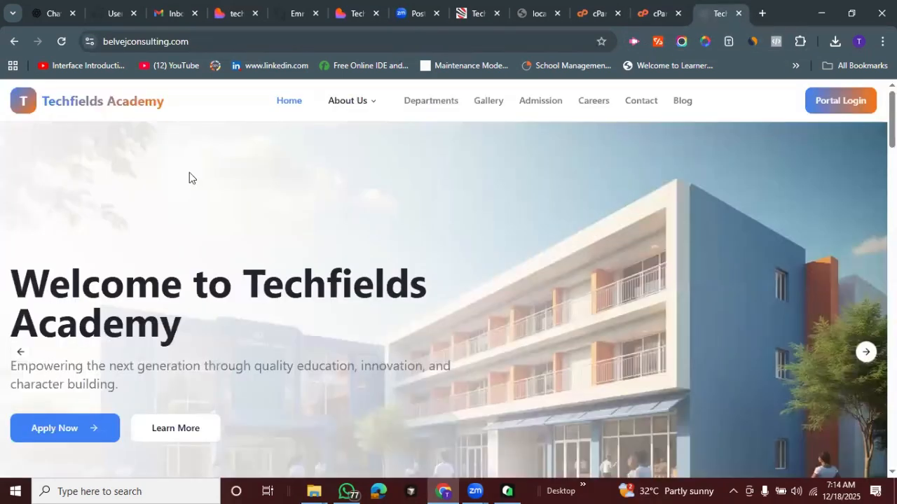
click(679, 95)
click(61, 41)
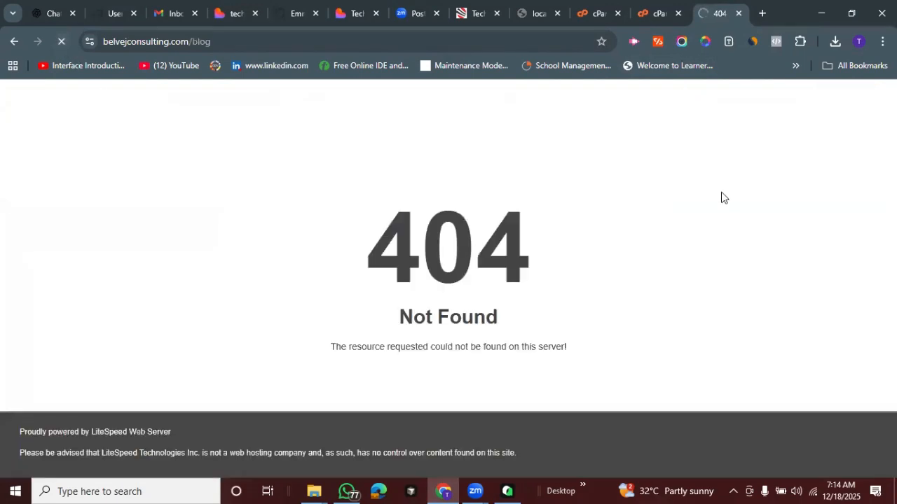
click(14, 41)
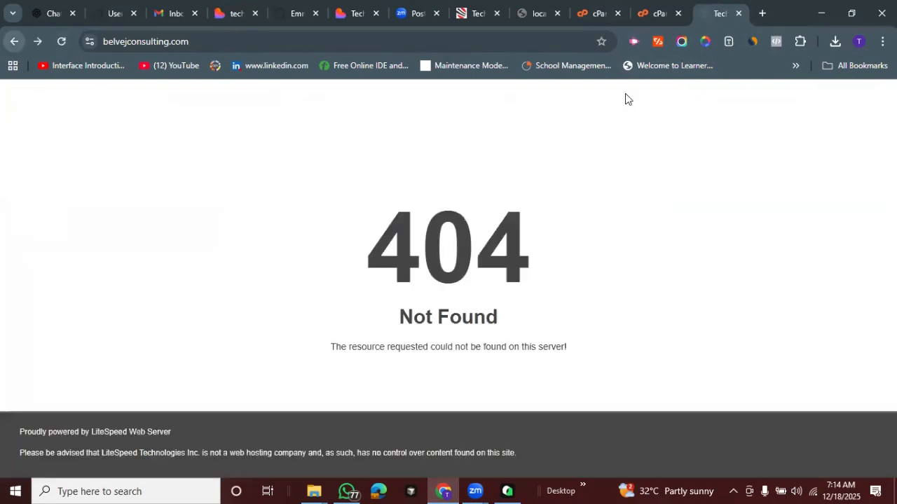
Return to public_html in File Manager and check the Show Hidden Files (dotfiles) preference, leaving the preferences as they are
key(ctrl+shift+Tab)
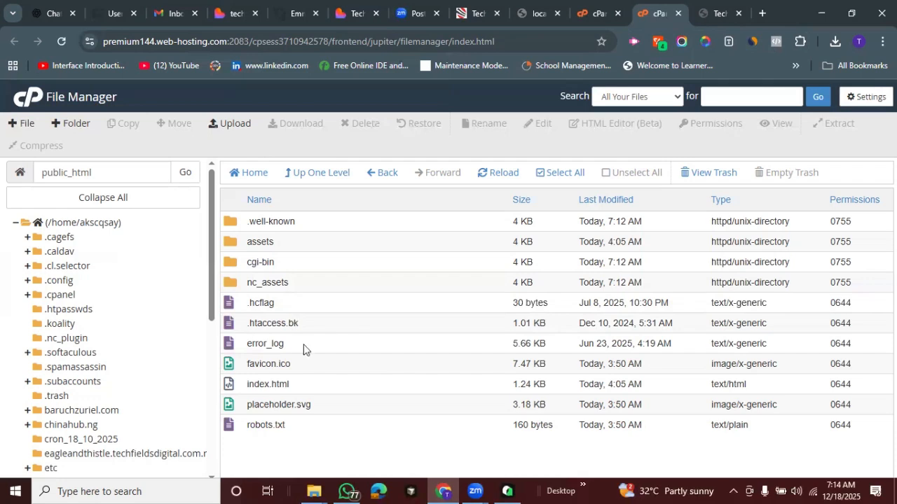
drag(299, 325, 292, 324)
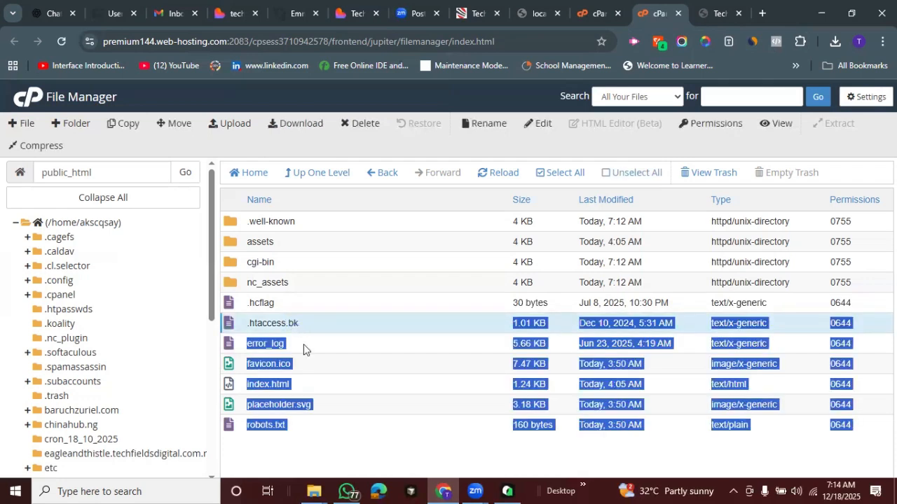
click(177, 338)
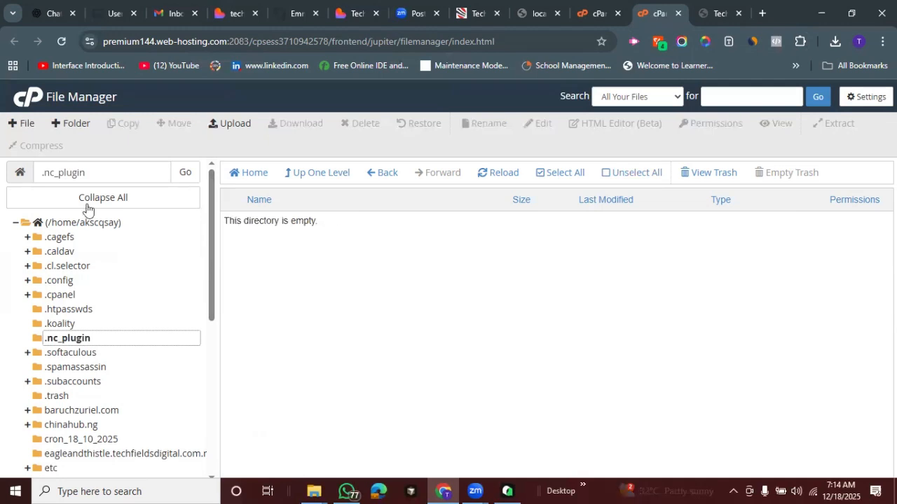
drag(210, 320, 208, 420)
click(78, 435)
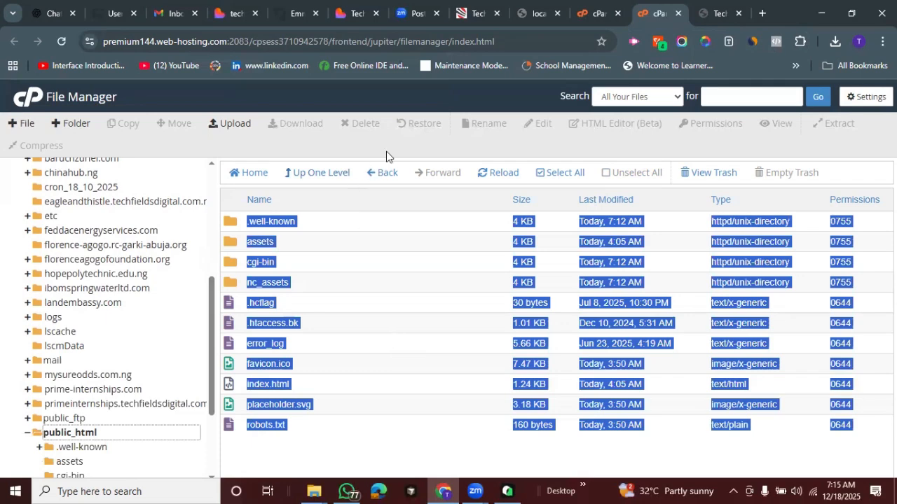
click(404, 141)
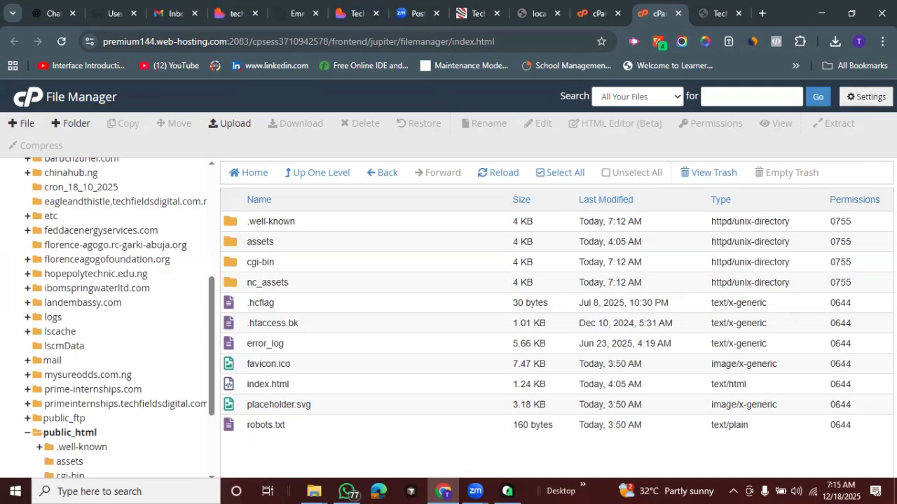
click(867, 98)
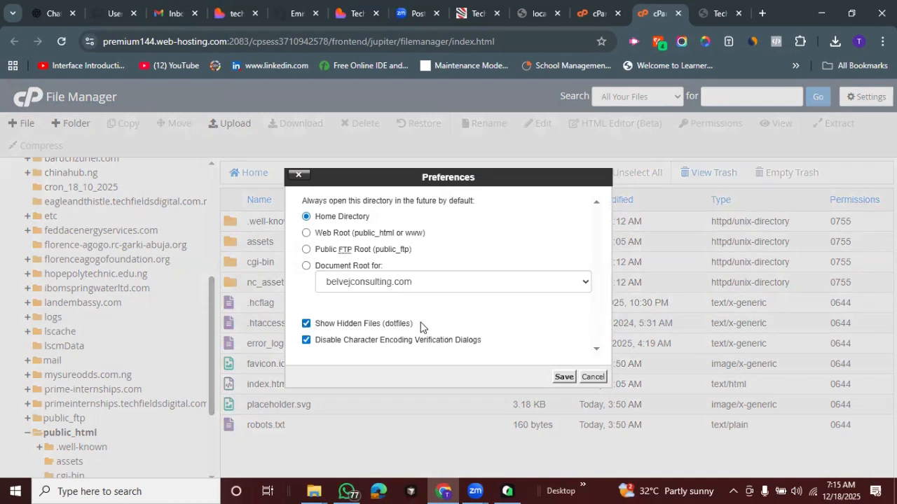
click(591, 379)
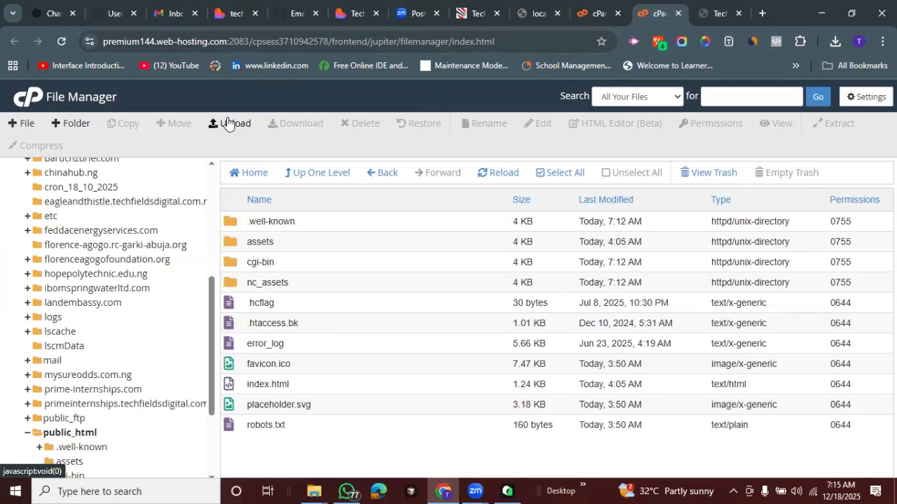
Create a new file named .htaccess in /public_html
click(17, 124)
click(336, 249)
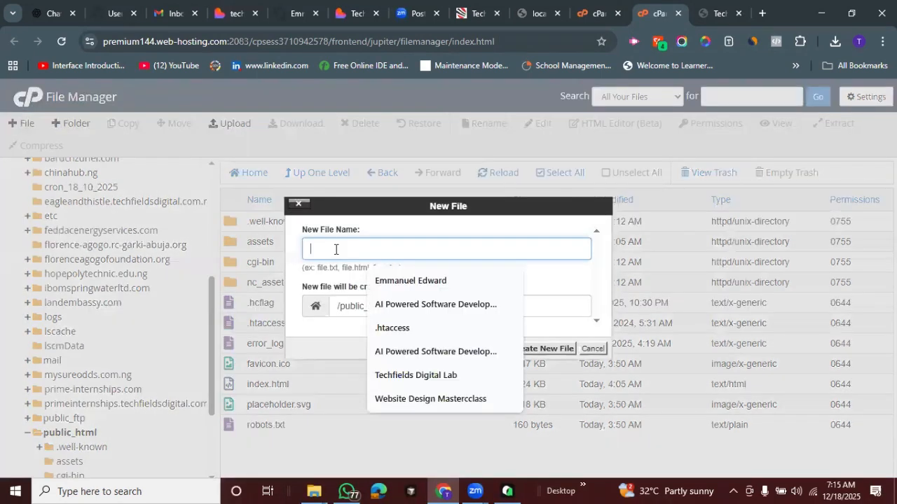
text(.)
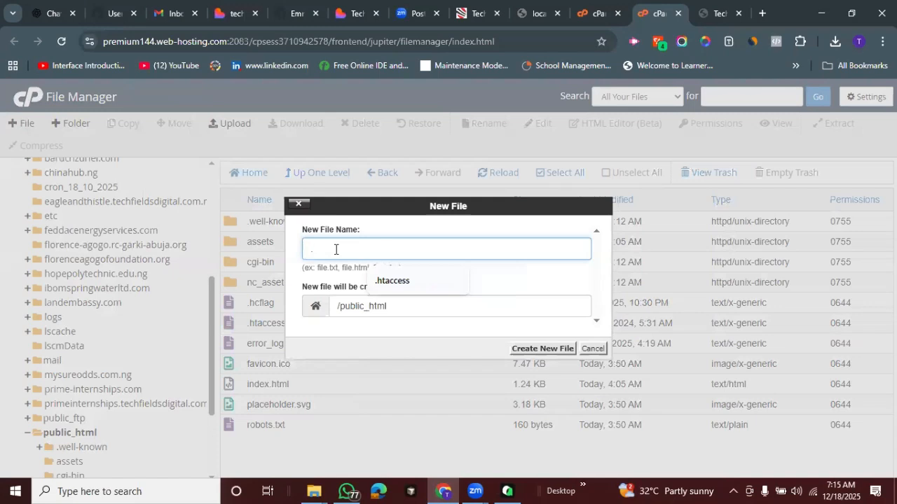
text(htacesss)
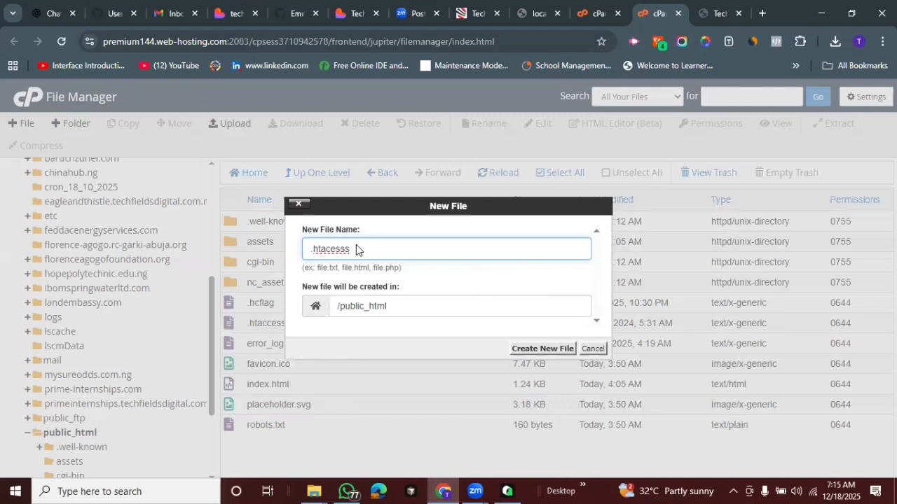
key(BackSpace)
key(BackSpace)
key(BackSpace)
key(BackSpace)
key(BackSpace)
key(BackSpace)
key(BackSpace)
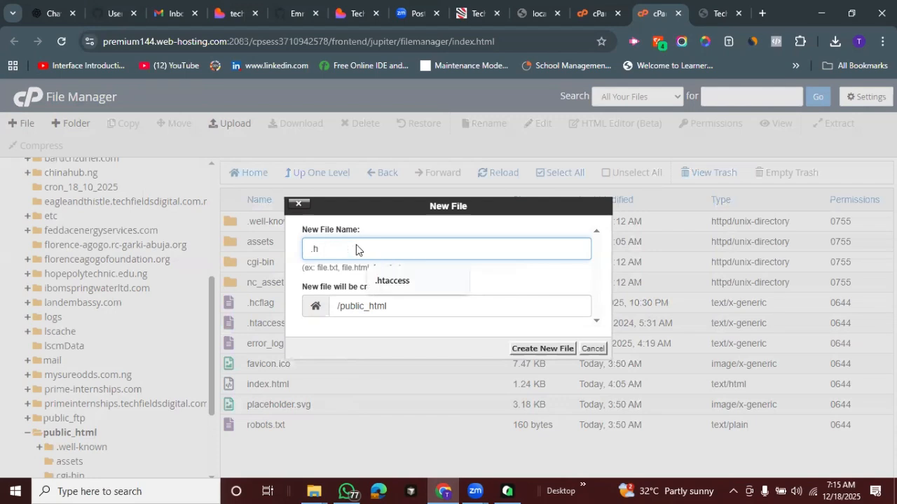
text(taccess)
click(395, 282)
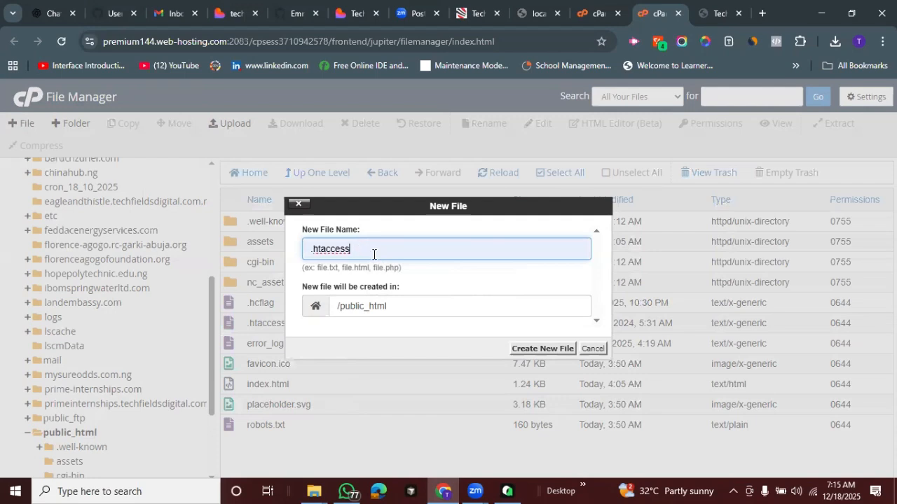
click(415, 273)
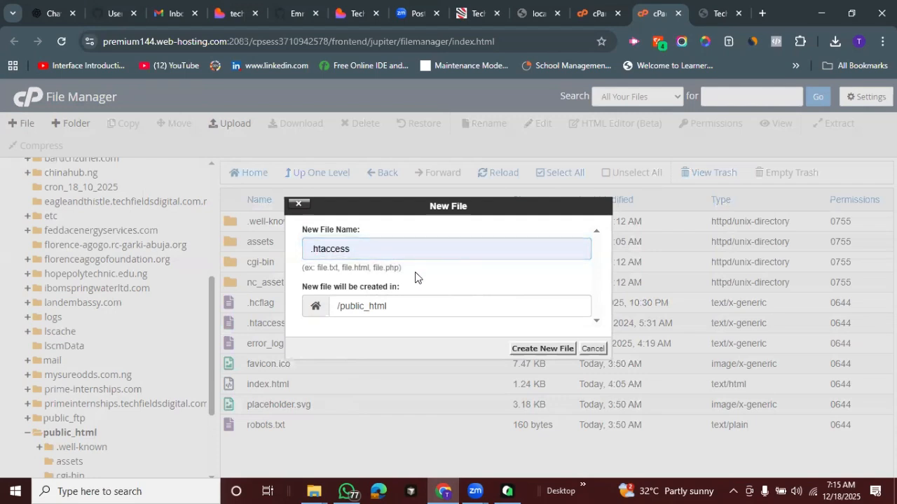
click(528, 354)
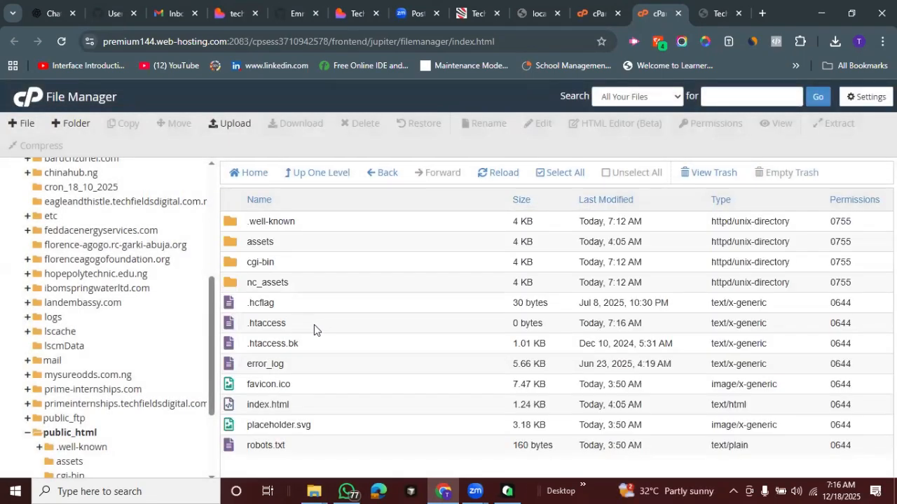
Recheck the hidden-files preference without changing it, and open the new .htaccess file in the editor
click(864, 96)
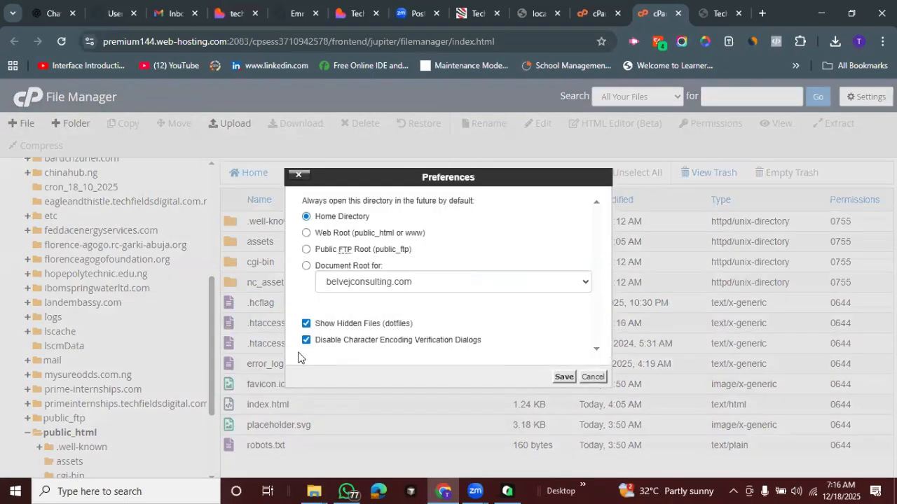
click(592, 377)
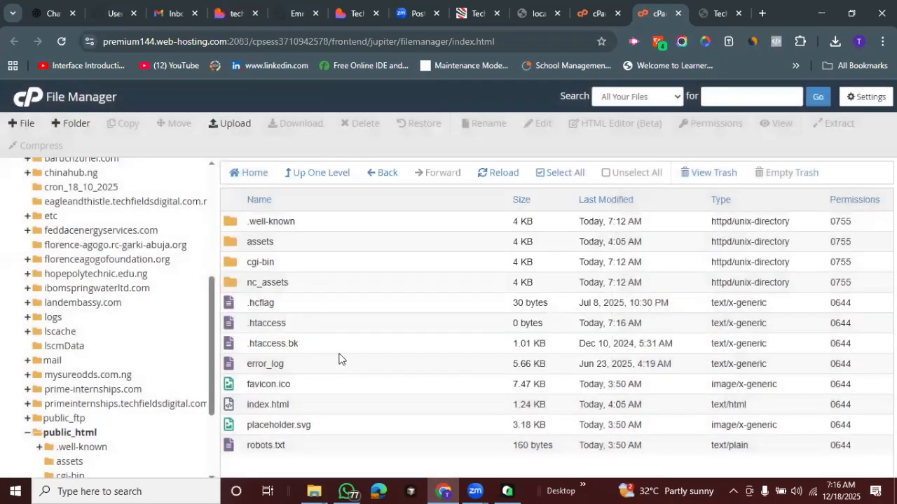
drag(289, 325, 317, 322)
click(287, 327)
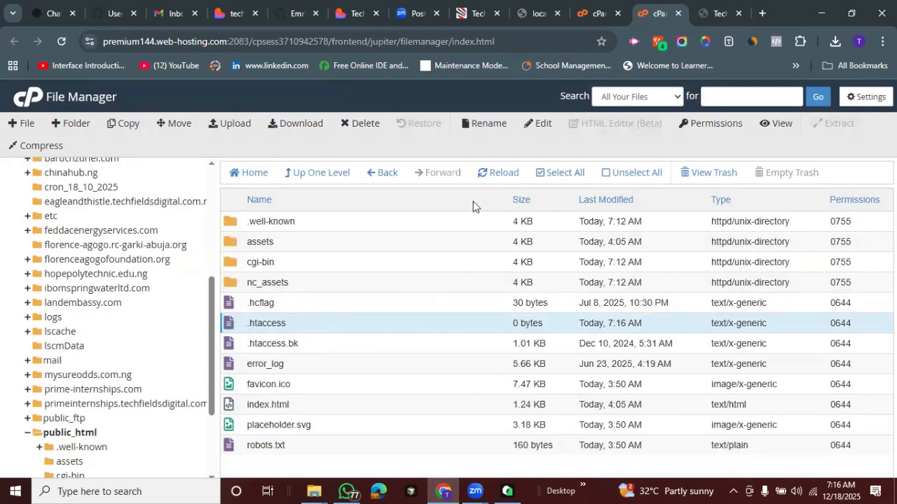
click(537, 123)
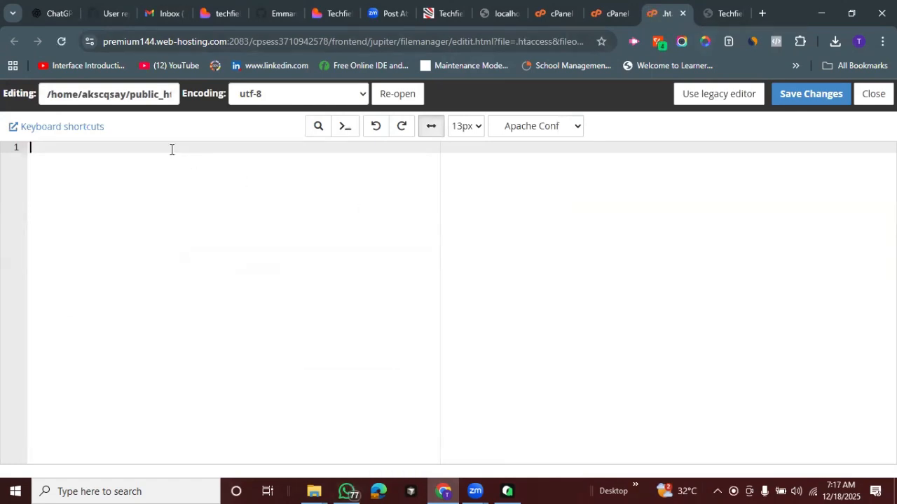
Paste the copied rewrite snippet (Options -MultiViews through RewriteRule ^.*$ index.html [L]) and delete its explanatory note and one blank line
text(Put this in your .htaccess file. Upload to cpanel in .htaccess file. Click on settings and click "show hidden files for your htccess to show" Then edit it and add the code below to correct 404 not found when lovable project pages are refreshed:  Options -MultiViews RewriteEngine On RewriteCond %{REQUEST_FILENAME} !-f RewriteCond %{REQUEST_FILENAME} !-d RewriteRule ^.*$ index.html [L])
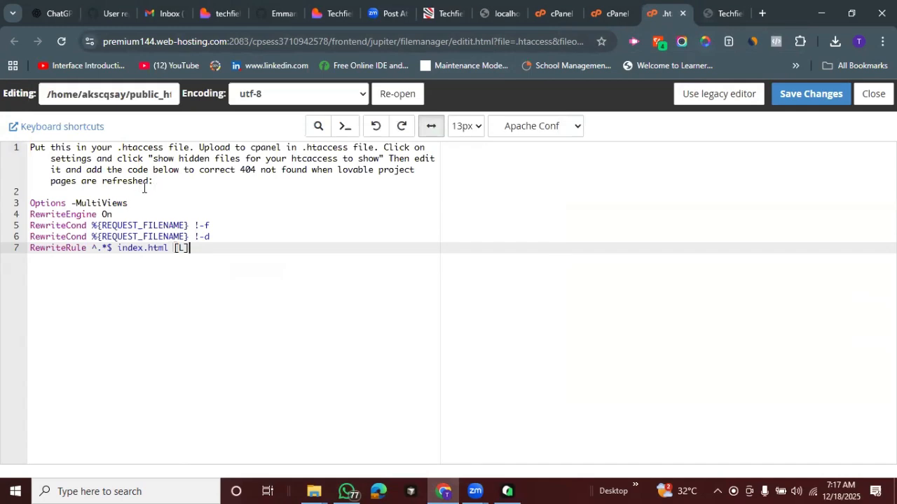
drag(159, 181, 23, 140)
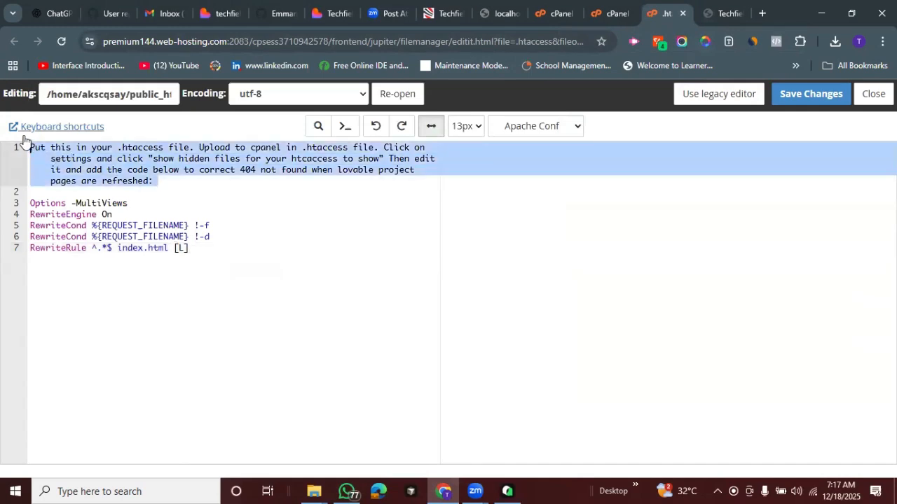
key(BackSpace)
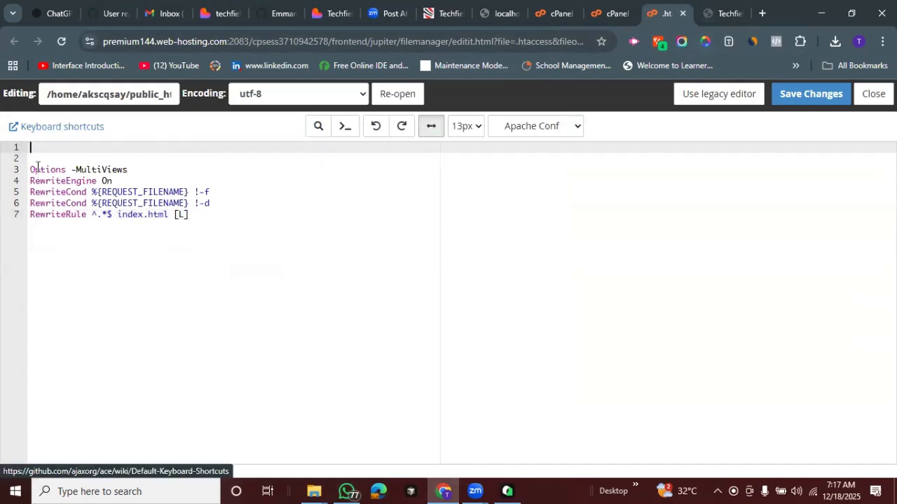
click(35, 155)
key(BackSpace)
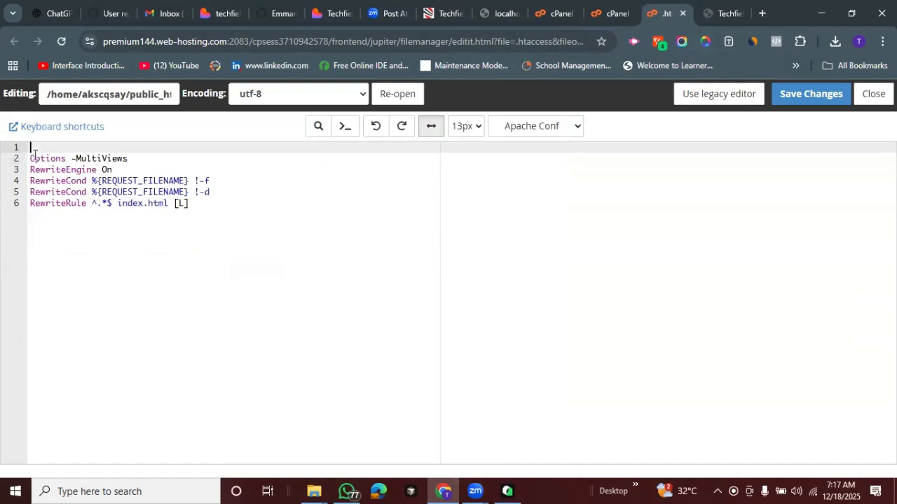
Review the remaining rewrite rules and save the .htaccess file
click(306, 198)
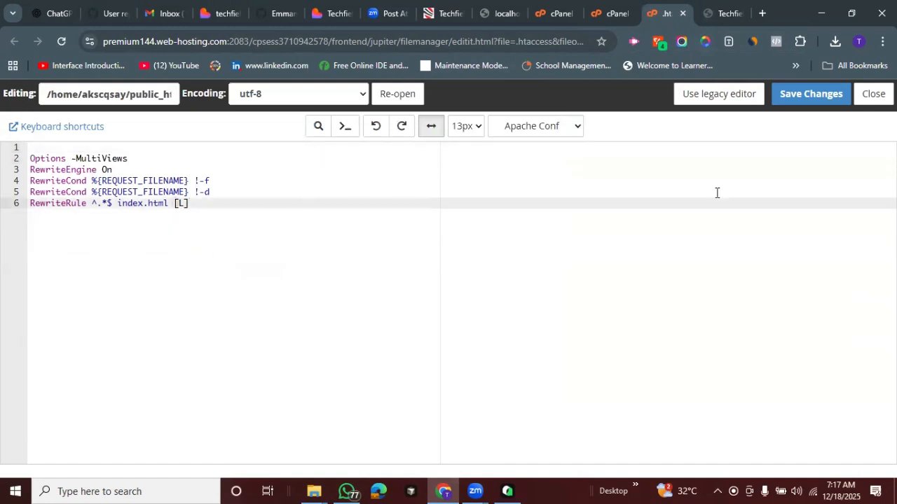
drag(193, 207, 29, 147)
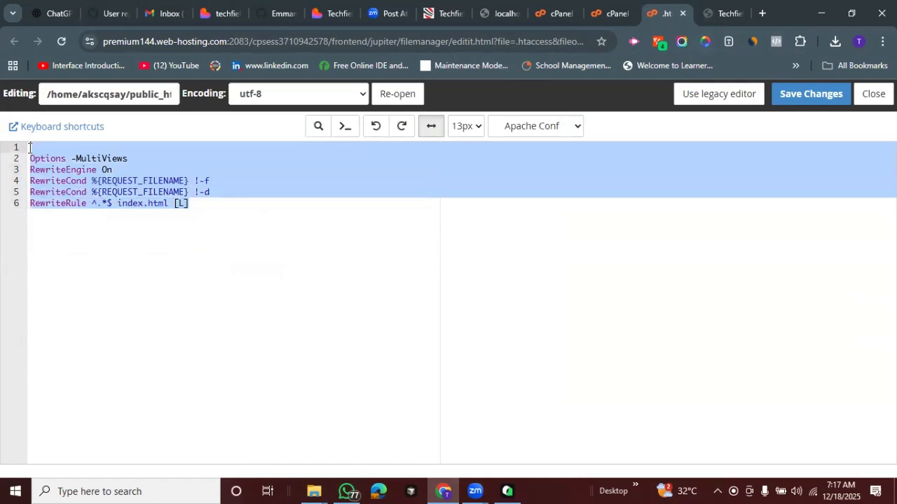
click(208, 211)
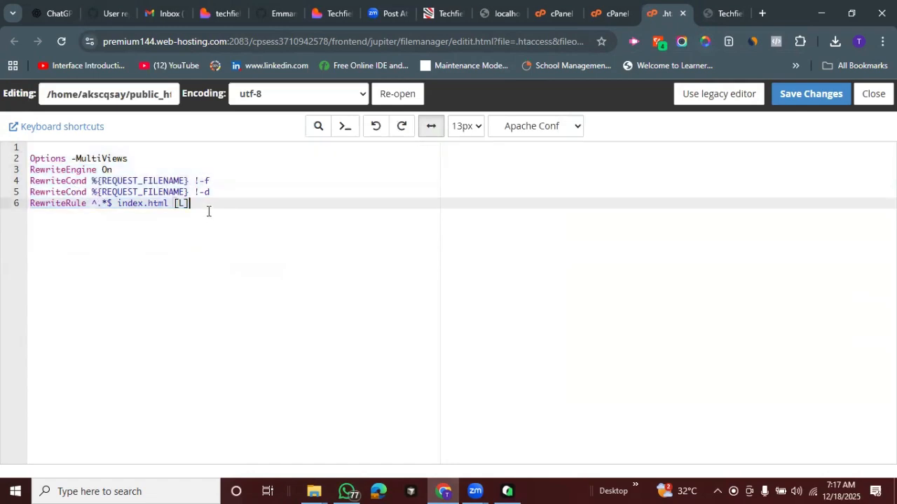
click(791, 97)
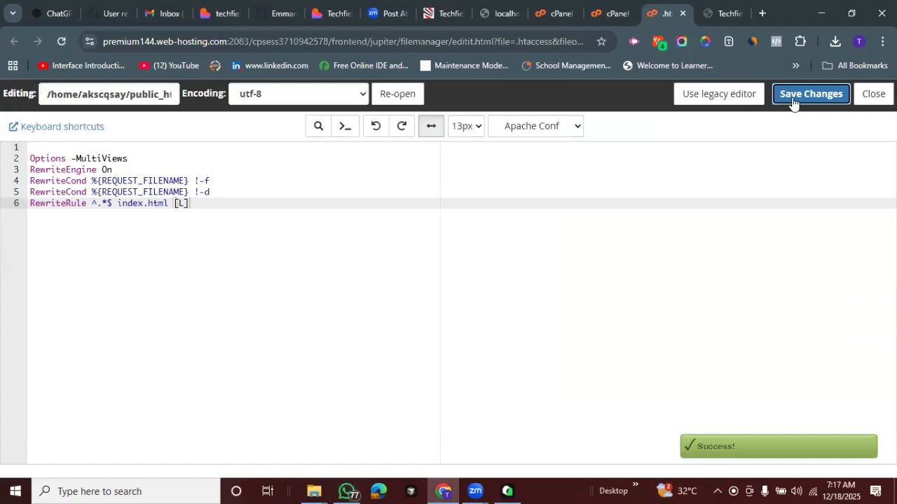
Reload the live site's home page, and test the Contact and Admission pages by reloading them at their direct addresses
click(723, 10)
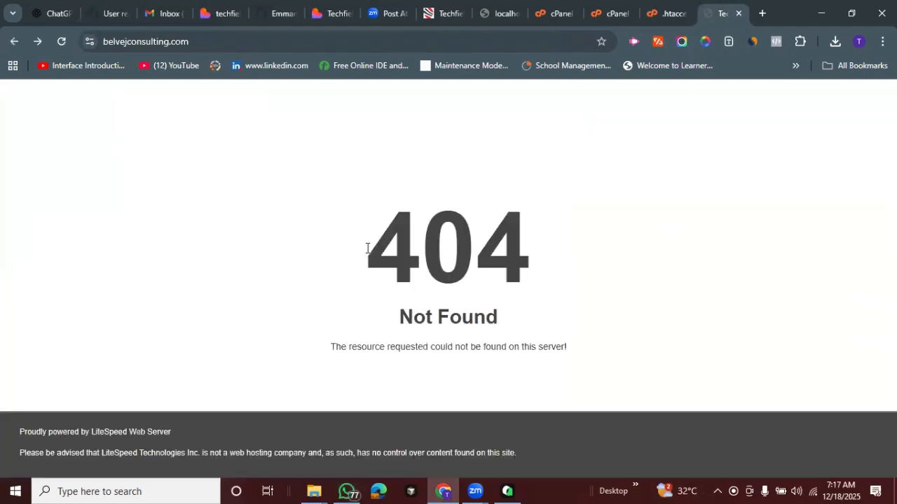
click(61, 42)
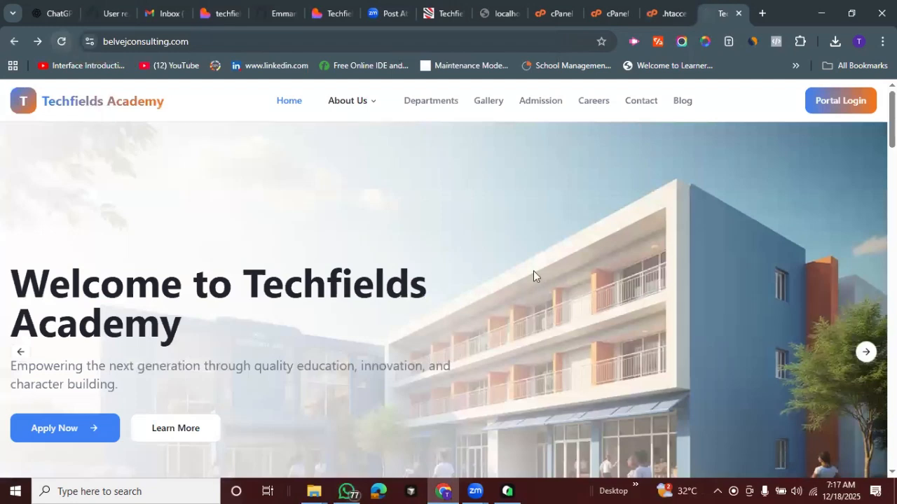
click(633, 100)
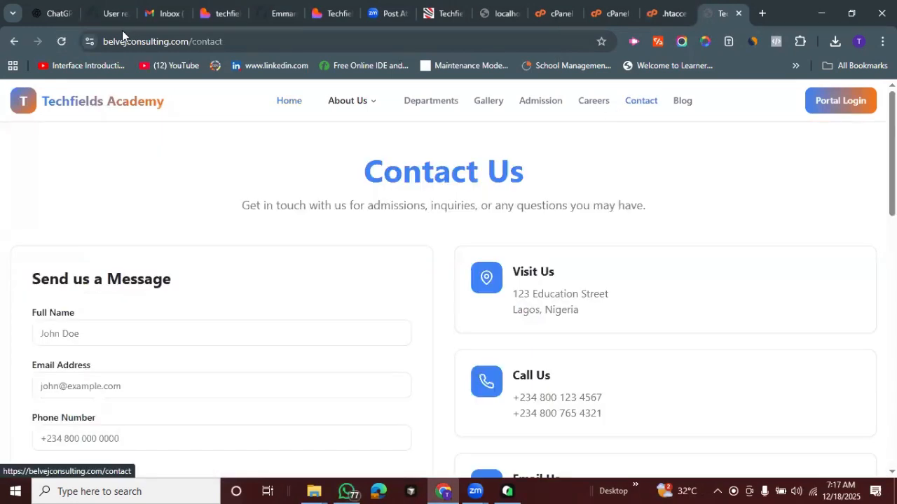
click(62, 42)
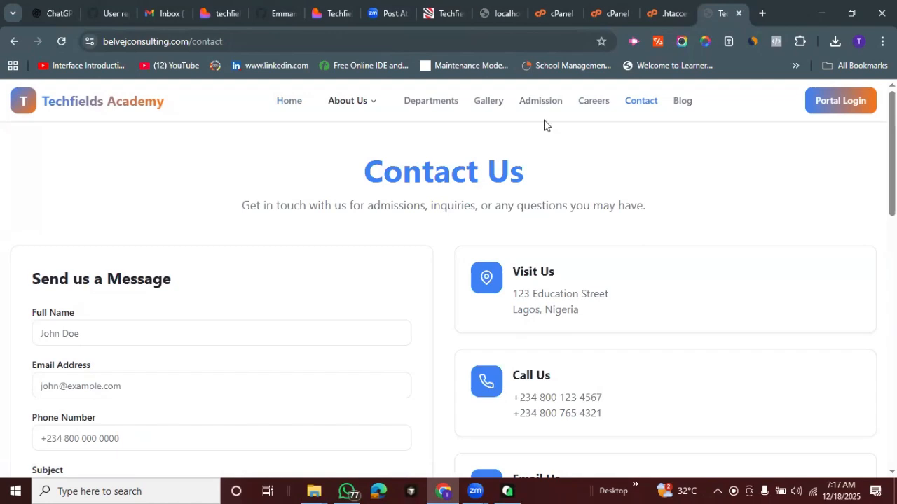
click(57, 42)
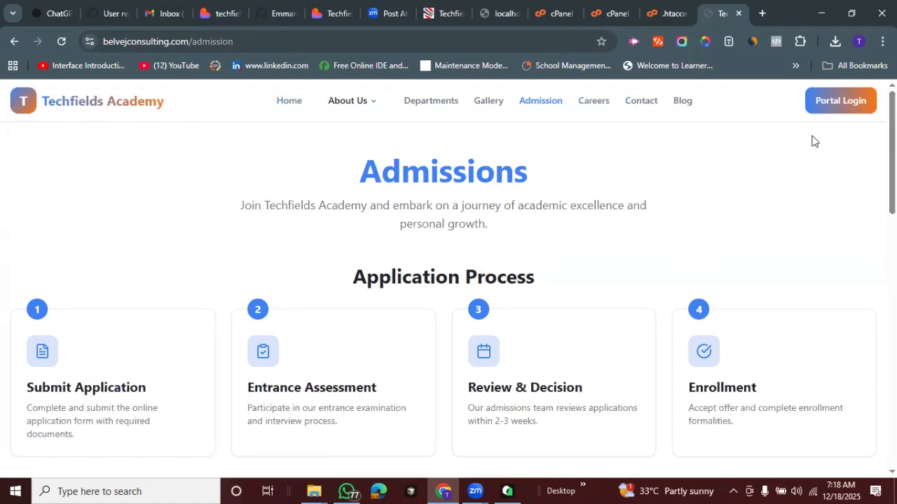
Look through the hosting account's folder tree in File Manager to examine the folders of the individual domains
click(562, 9)
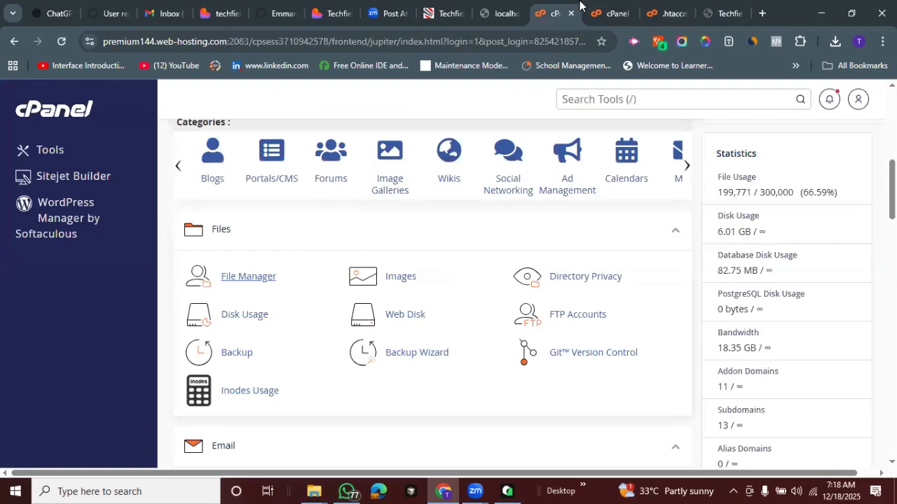
click(608, 13)
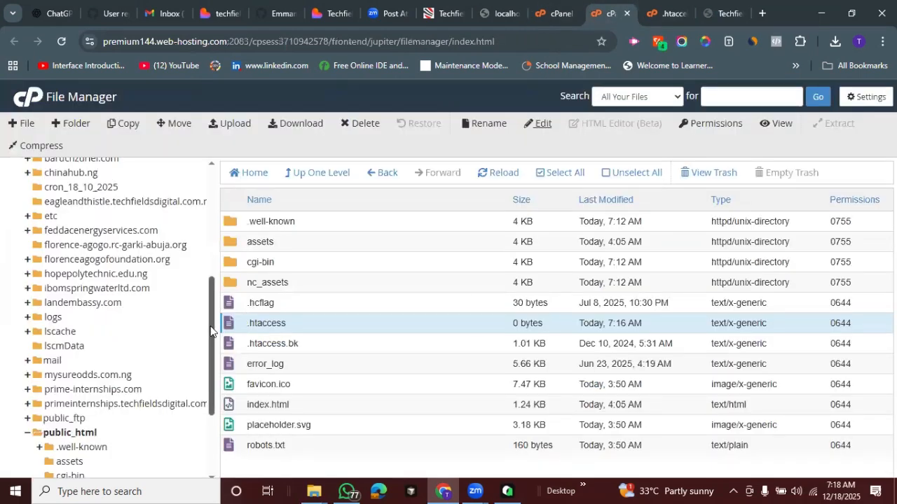
scroll(204, 294, up, 2)
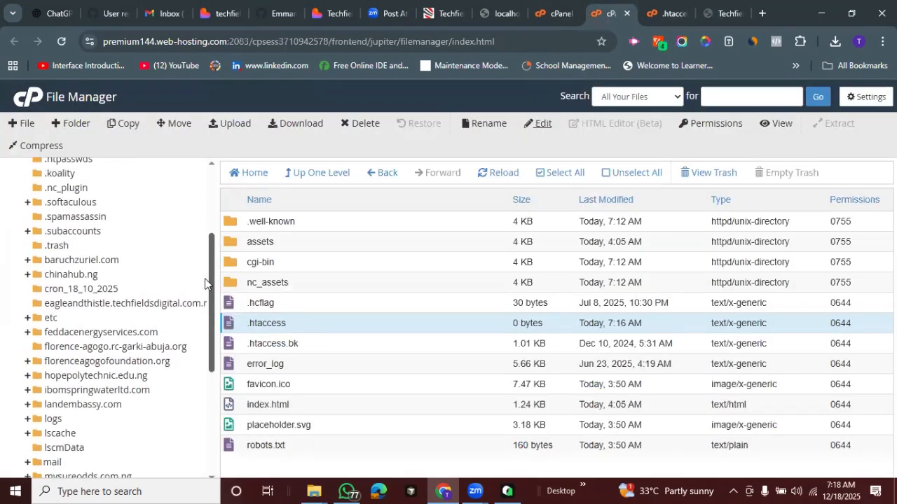
scroll(196, 302, up, 1)
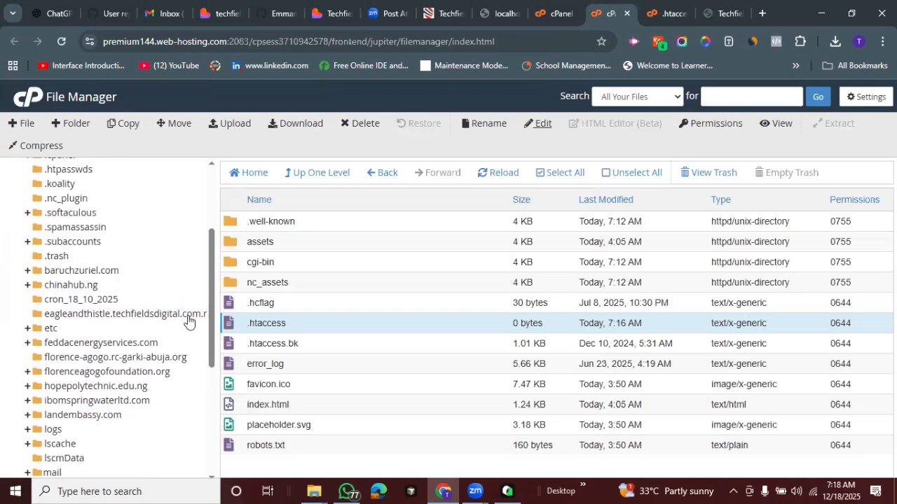
scroll(187, 320, up, 3)
scroll(191, 318, down, 1)
scroll(190, 330, down, 4)
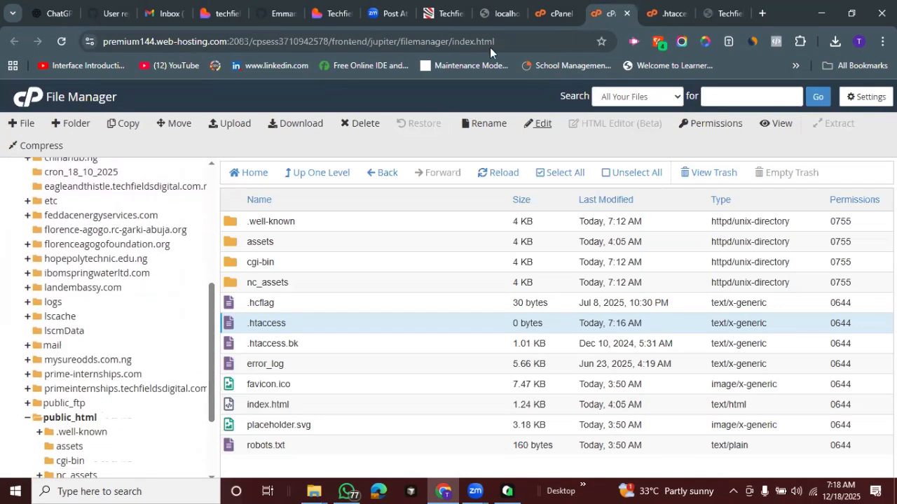
Find the Domains tool on the cPanel home page and open it in a new browser tab
click(553, 6)
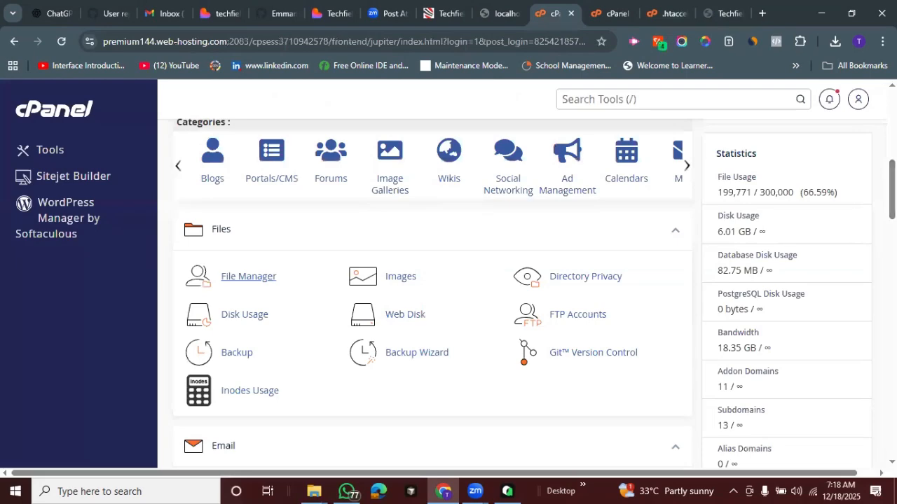
scroll(432, 294, down, 4)
scroll(431, 294, up, 1)
scroll(432, 294, down, 4)
scroll(431, 295, down, 4)
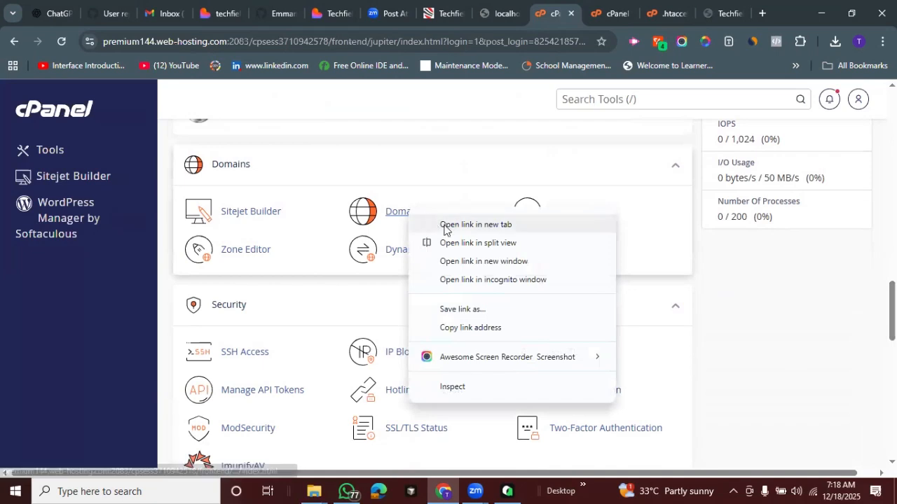
click(444, 225)
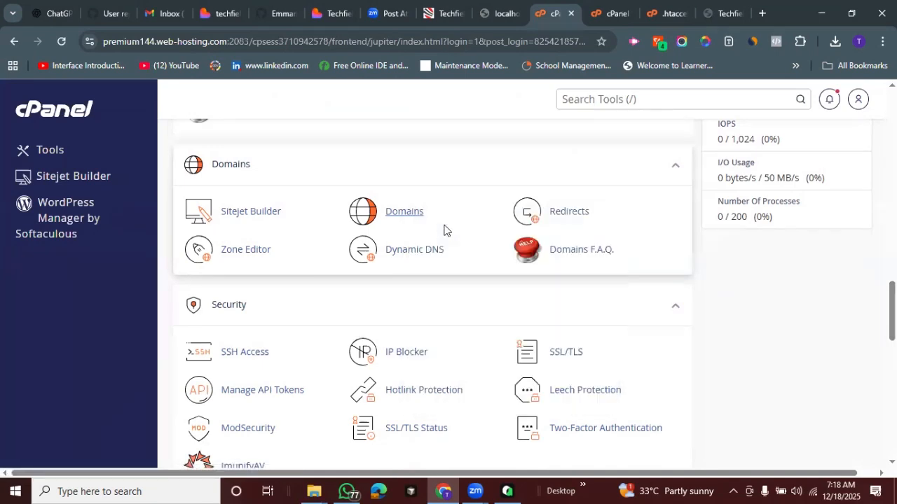
click(568, 7)
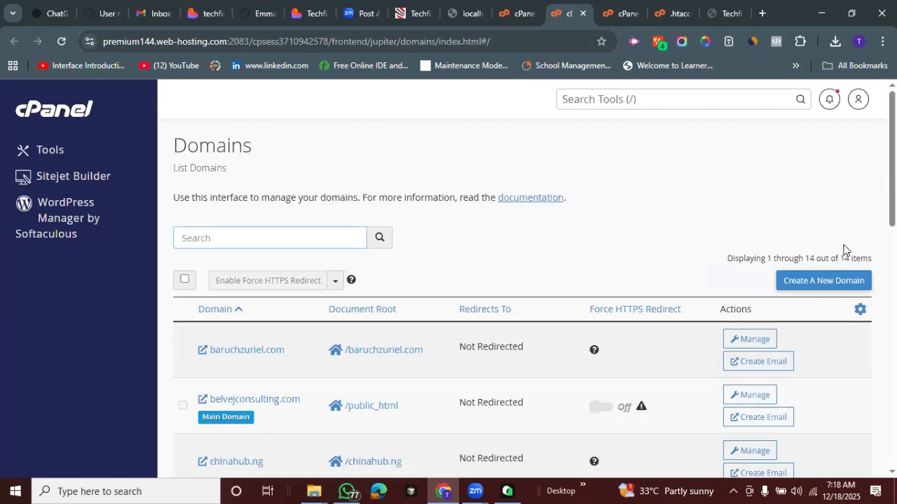
Review the list of hosted domains with their document roots and the displayed item count
scroll(840, 256, down, 2)
scroll(522, 298, down, 7)
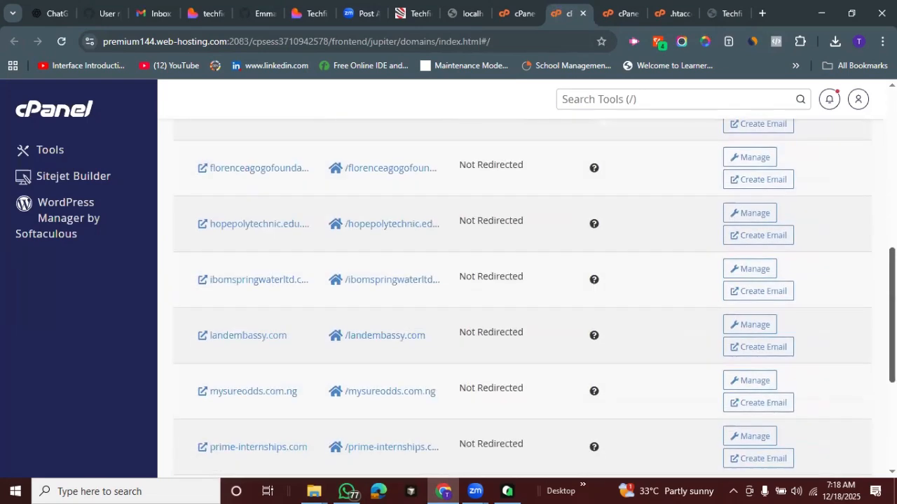
scroll(522, 298, up, 5)
scroll(521, 298, up, 4)
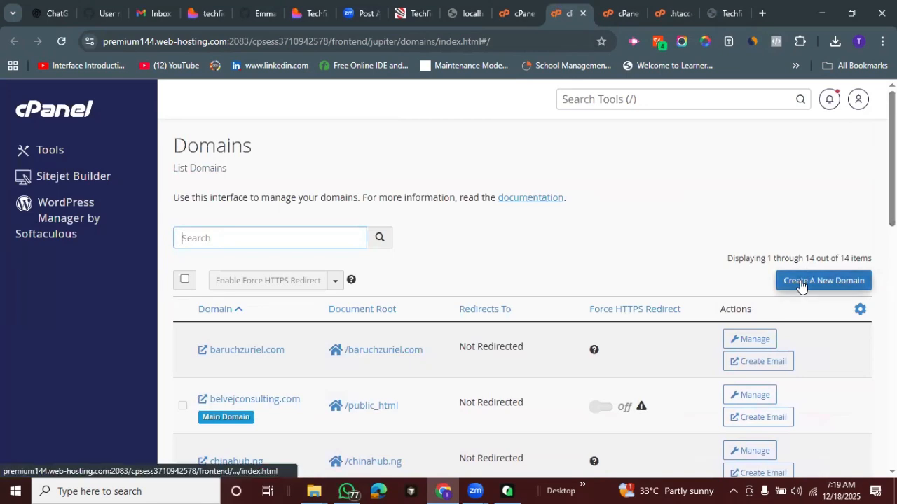
drag(804, 259, 726, 258)
click(756, 209)
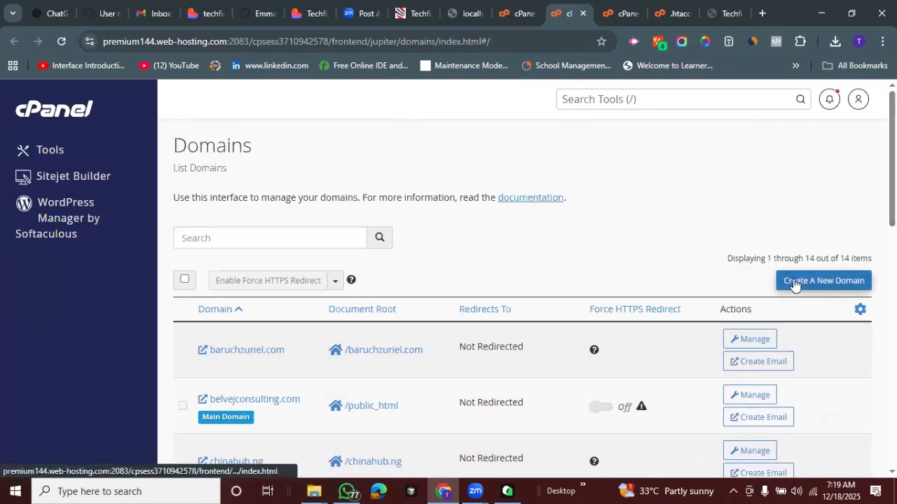
Start creating a new domain named stainerzpaint.com, and check its document root and subdomain settings
click(793, 281)
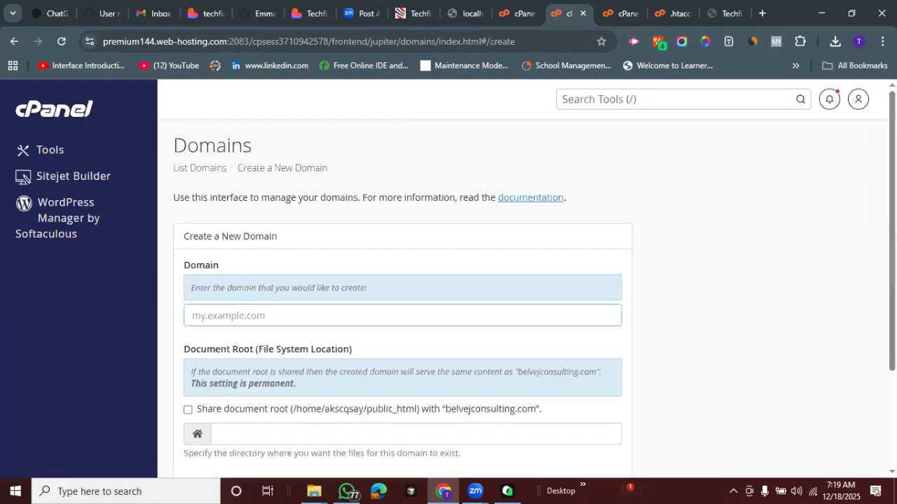
scroll(465, 250, down, 2)
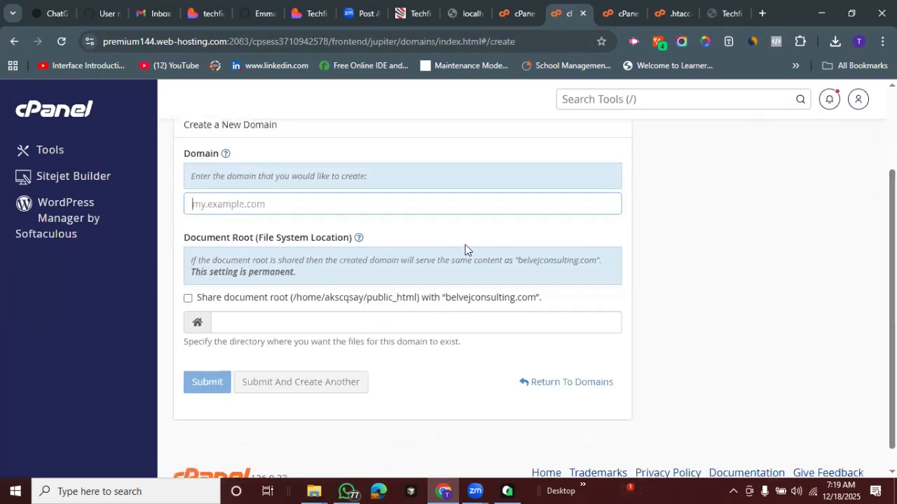
click(394, 209)
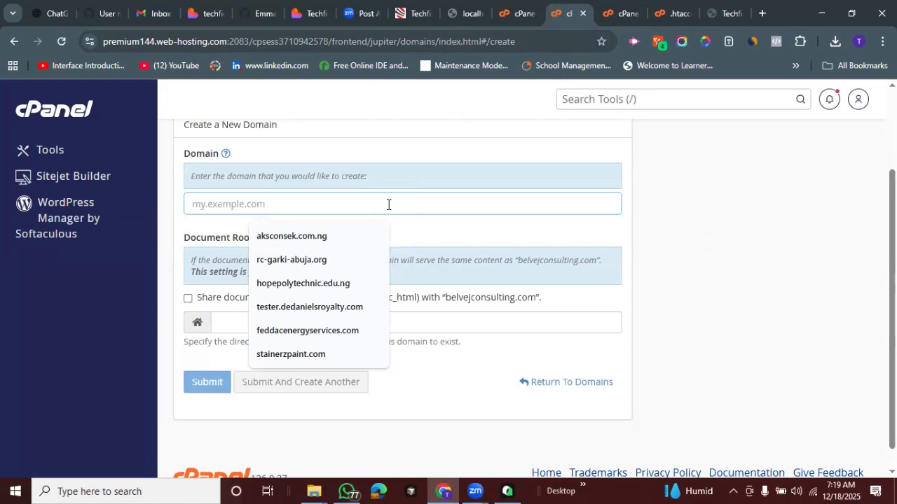
click(337, 354)
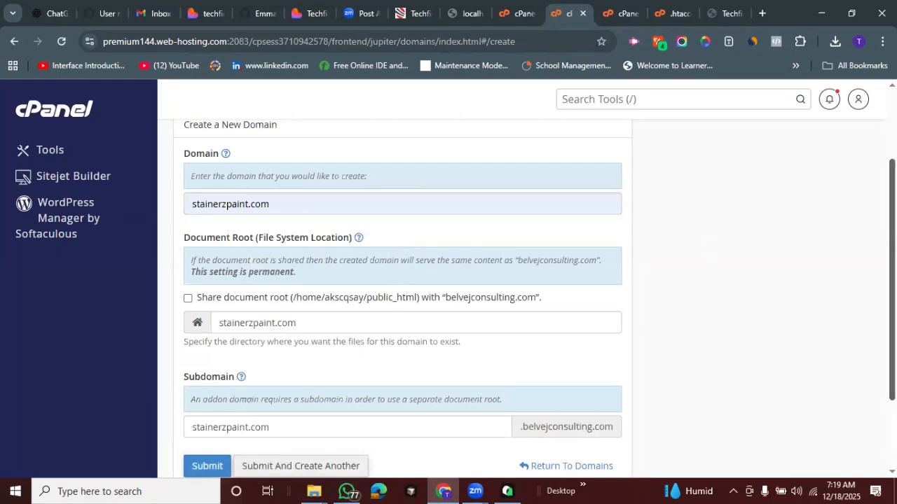
scroll(385, 129, down, 1)
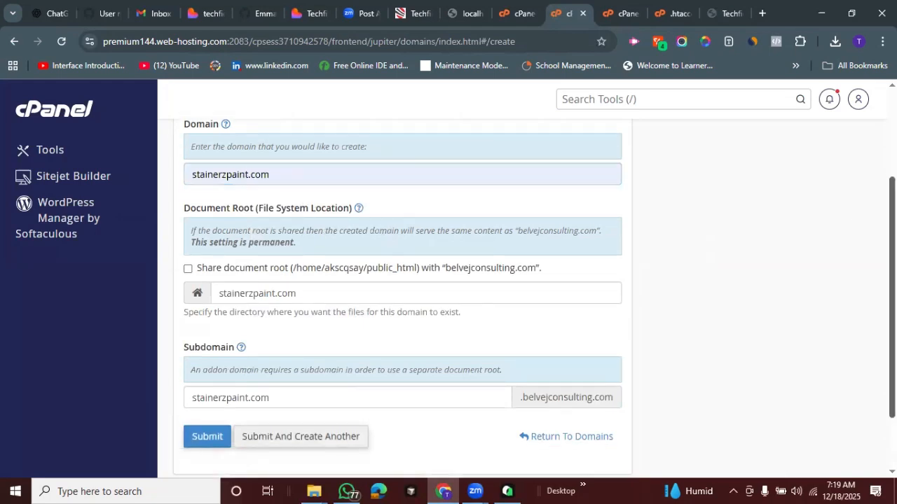
scroll(534, 298, down, 1)
scroll(134, 254, up, 1)
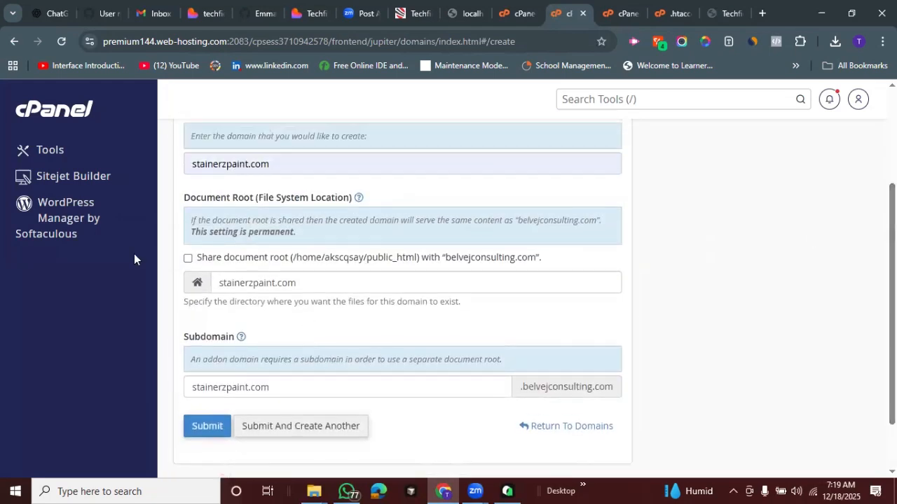
drag(297, 286, 195, 291)
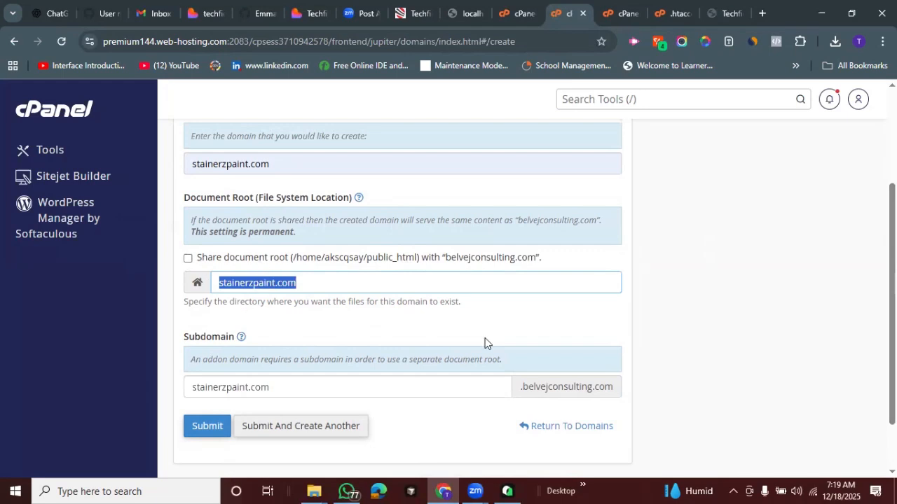
Try to submit the new domain stainerzpaint.com and read the response about its registration
click(201, 429)
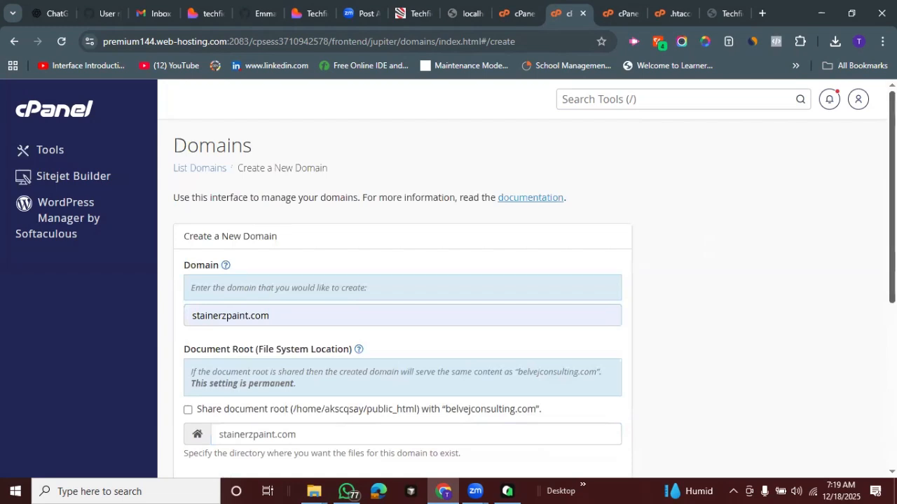
scroll(462, 287, down, 1)
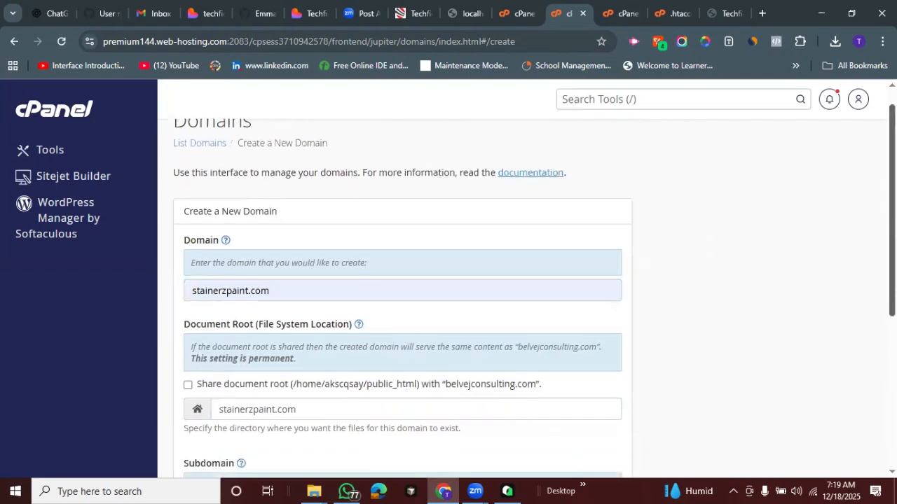
scroll(462, 287, down, 5)
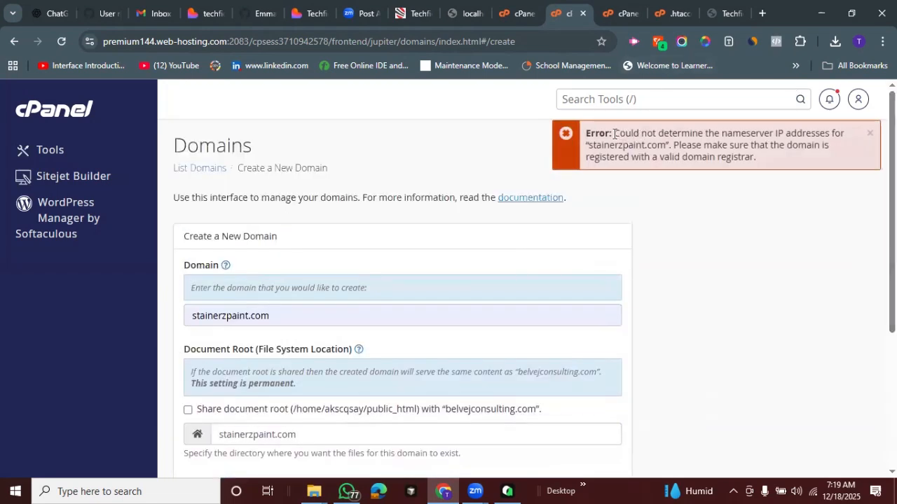
drag(615, 133, 775, 160)
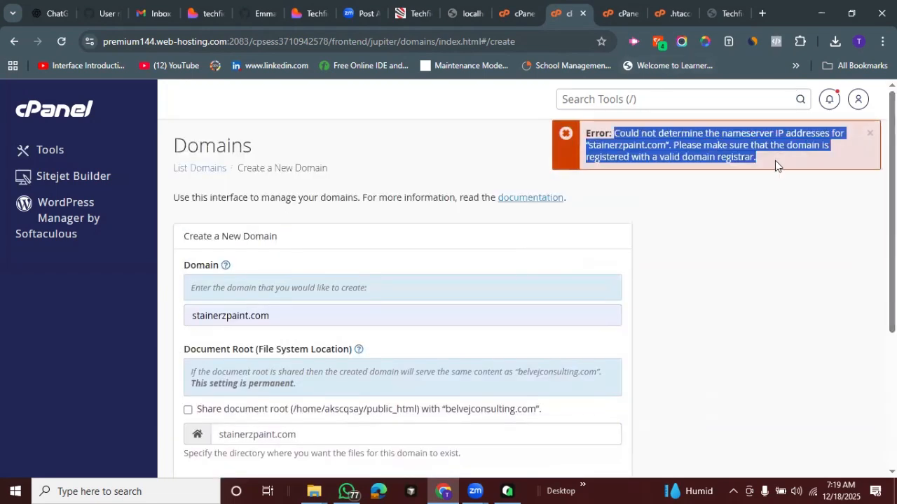
click(770, 222)
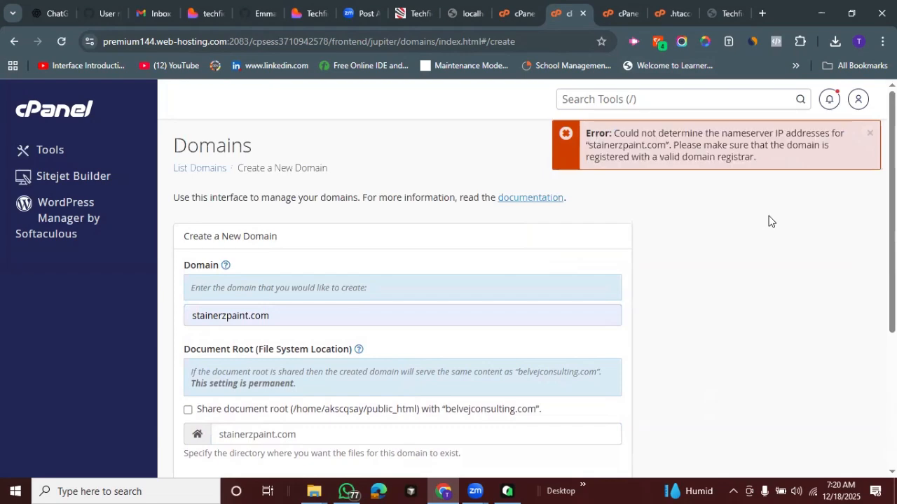
Return to File Manager, browse the domain folders, and open the baruchzuriel.com folder to examine its files
click(629, 9)
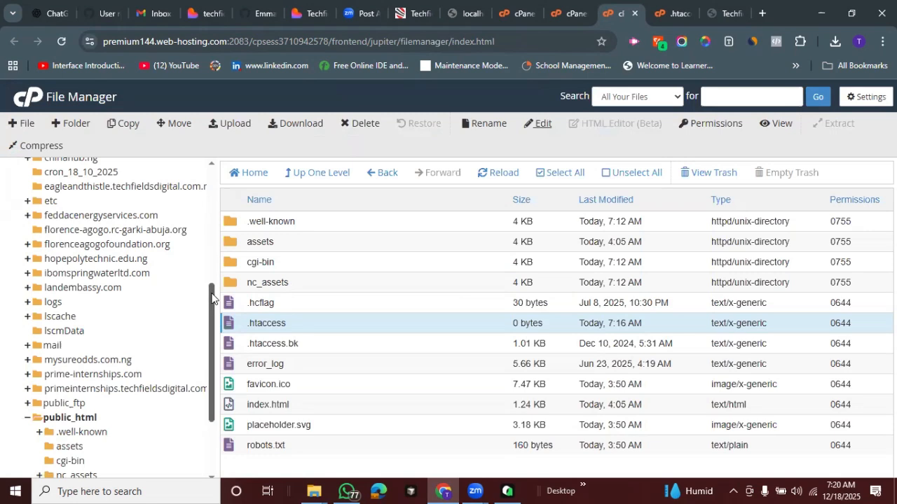
scroll(207, 303, down, 1)
drag(208, 303, 207, 318)
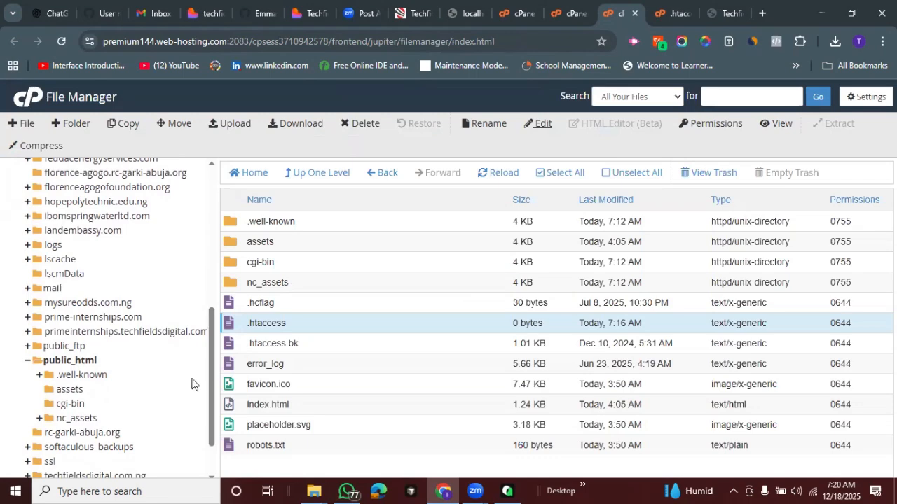
drag(209, 338, 205, 394)
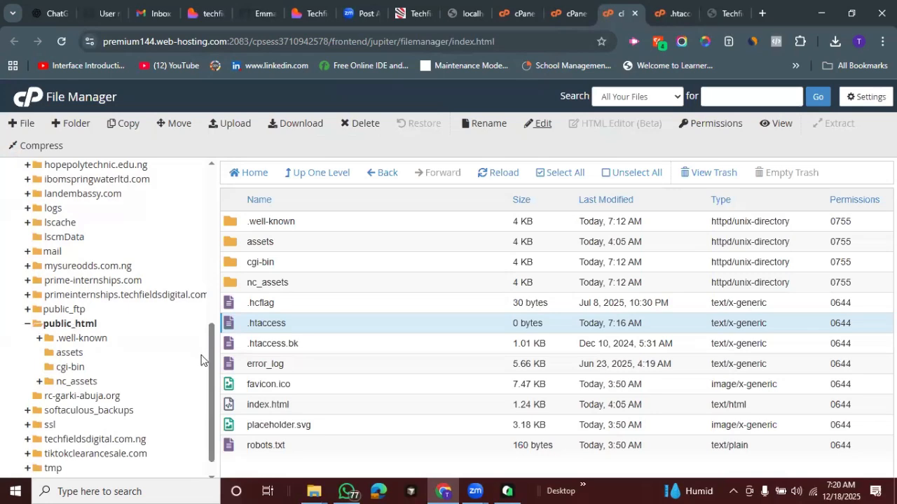
drag(210, 358, 199, 266)
click(91, 258)
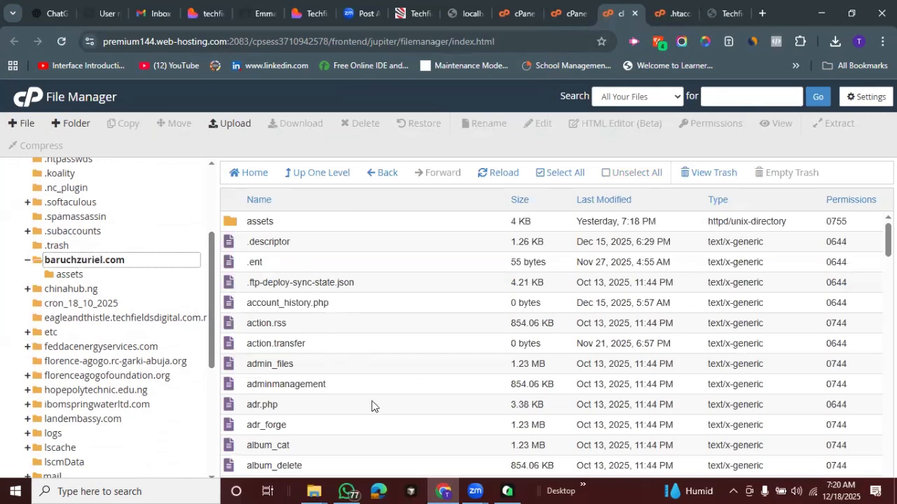
click(82, 259)
drag(888, 241, 850, 155)
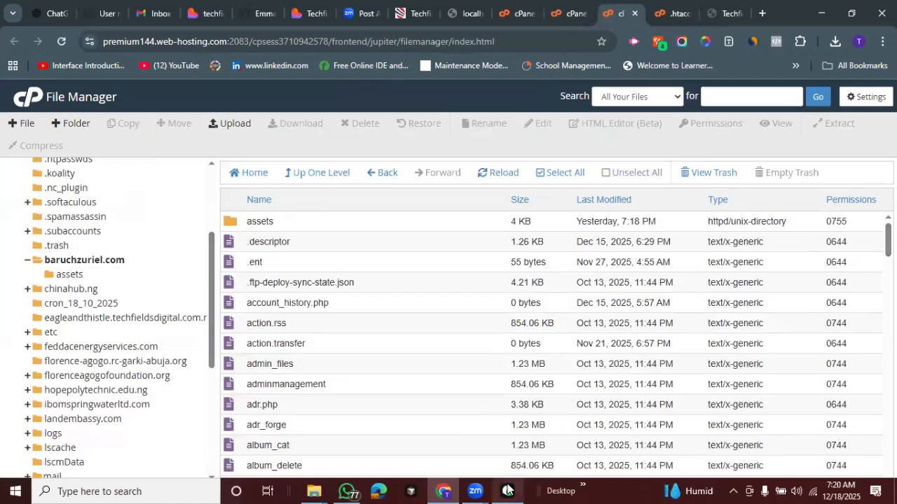
Switch to the code editor with the techfields-academy-portal-main project, open a new editor window and bring it to the front
mouse_move(507, 491)
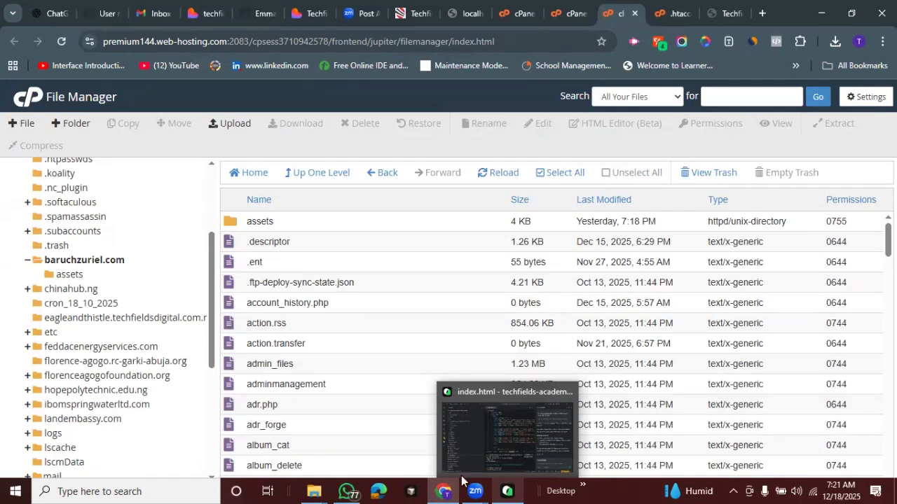
click(511, 490)
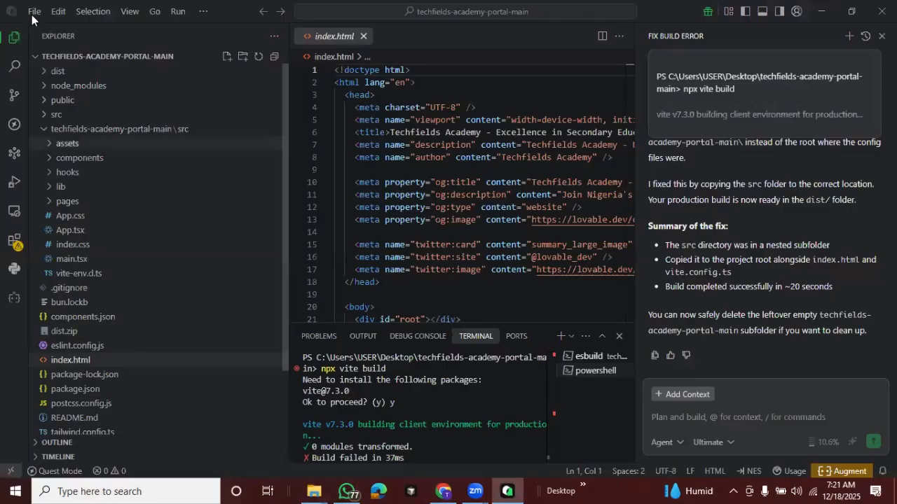
click(32, 15)
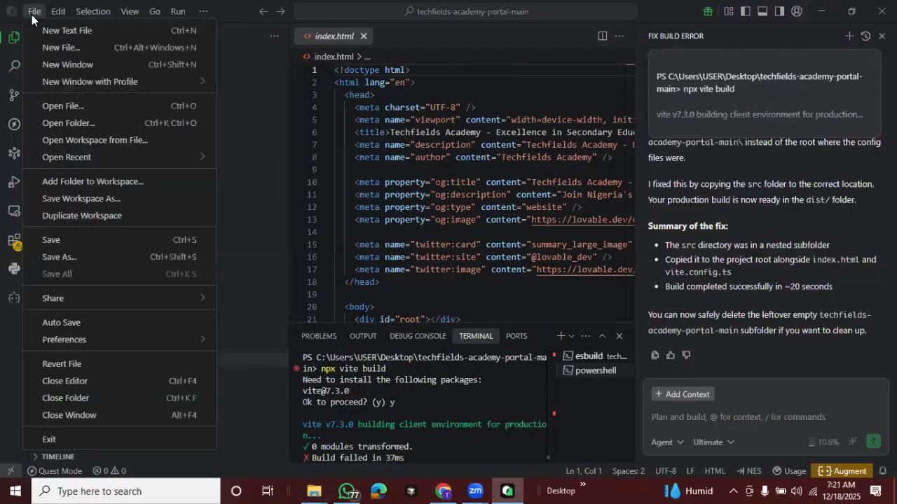
click(76, 66)
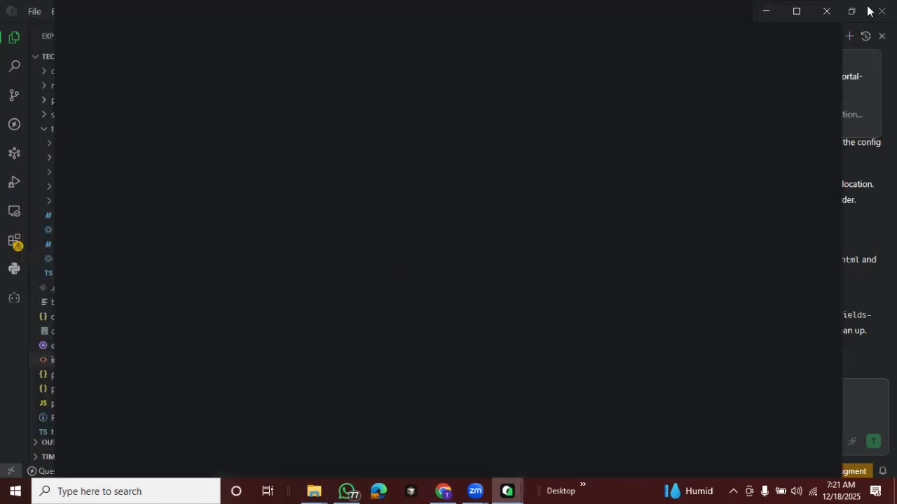
click(763, 14)
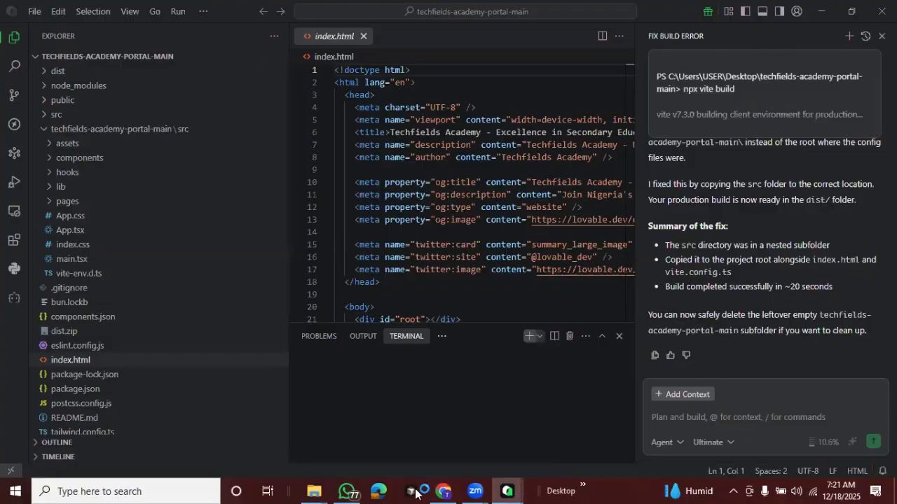
click(443, 491)
click(506, 492)
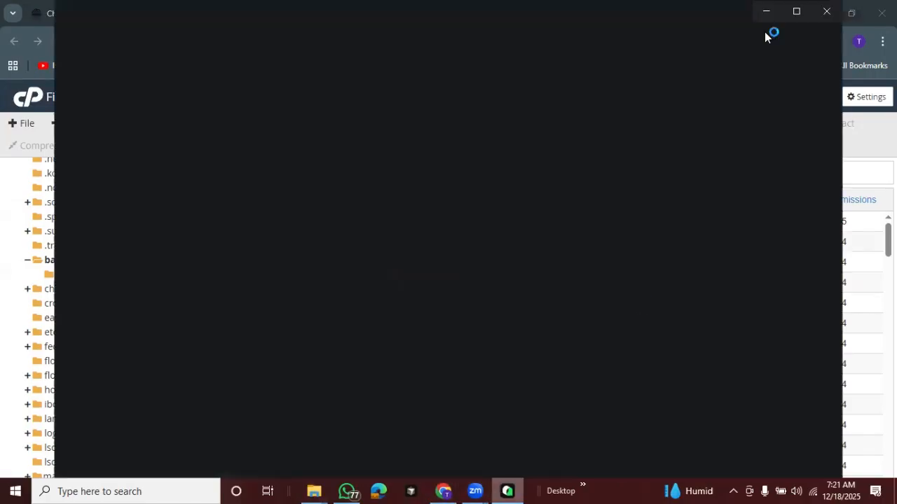
Maximize the new editor window, start cloning a repository from GitHub, and choose New-Techfields-AI from the repository list
click(794, 10)
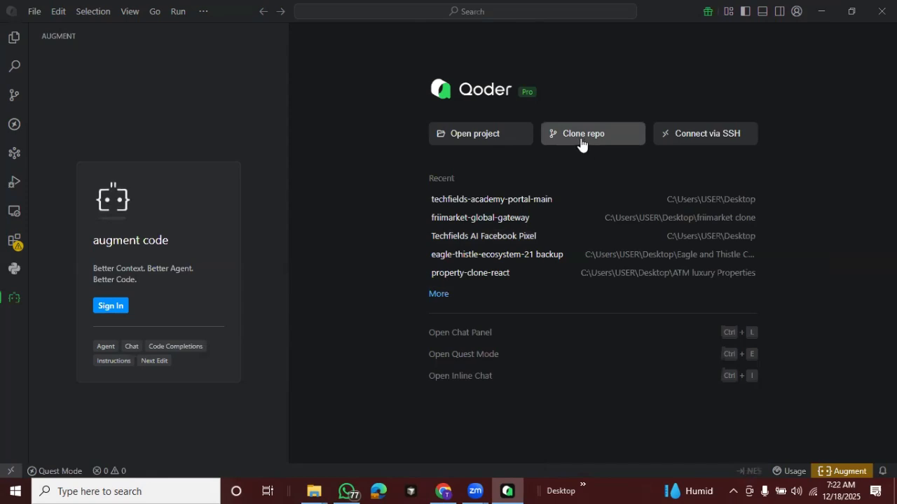
click(581, 144)
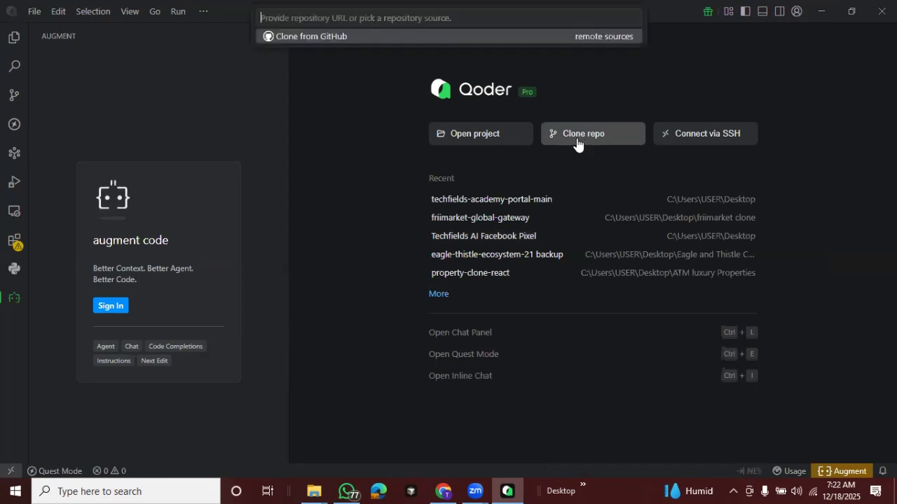
click(306, 37)
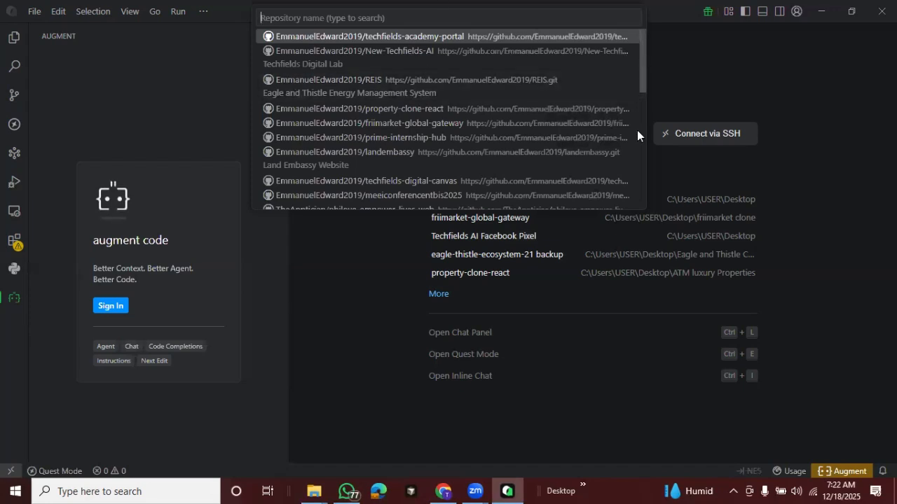
scroll(638, 143, down, 5)
scroll(643, 202, down, 3)
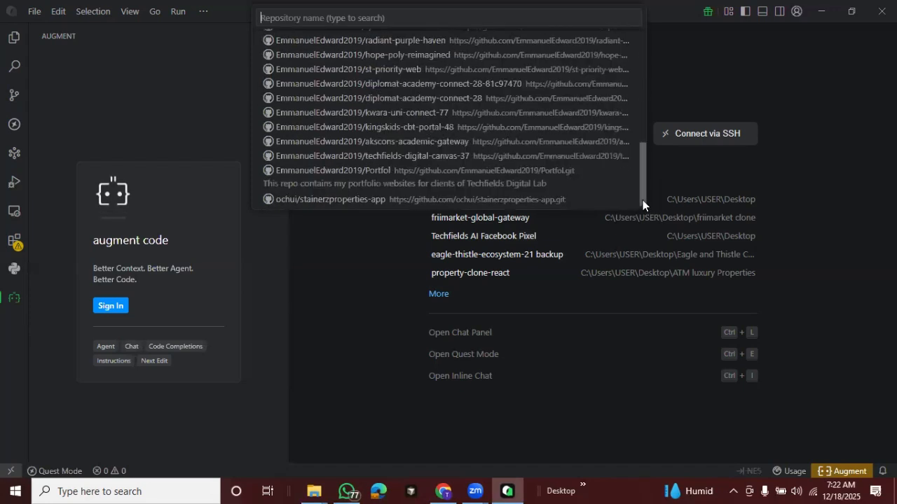
click(643, 40)
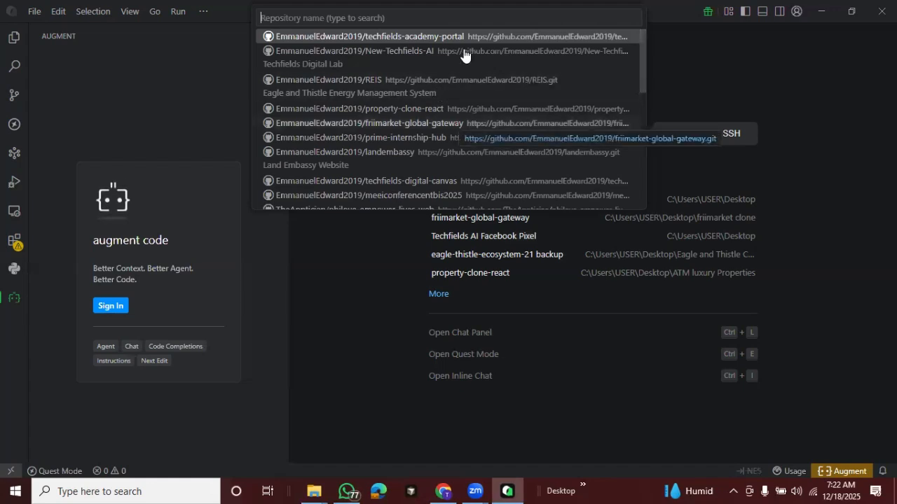
click(407, 53)
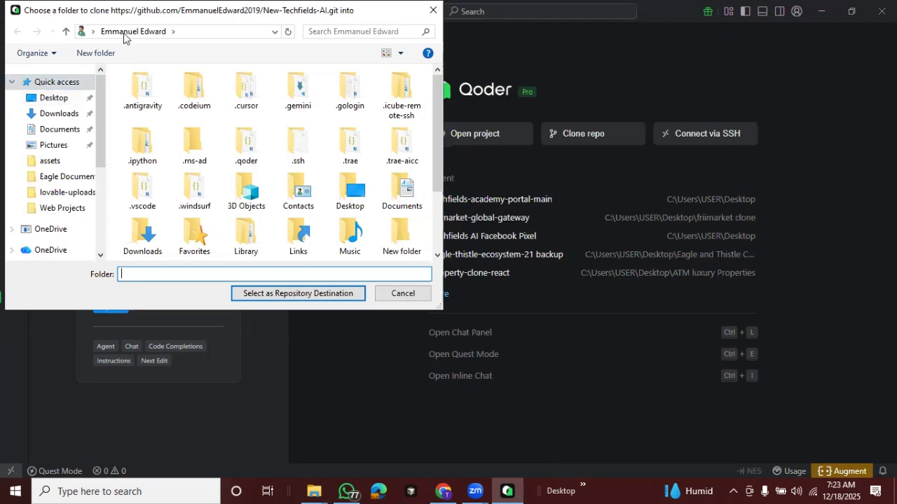
Create a folder named Test Clone on the Desktop and open it as the clone destination
click(50, 99)
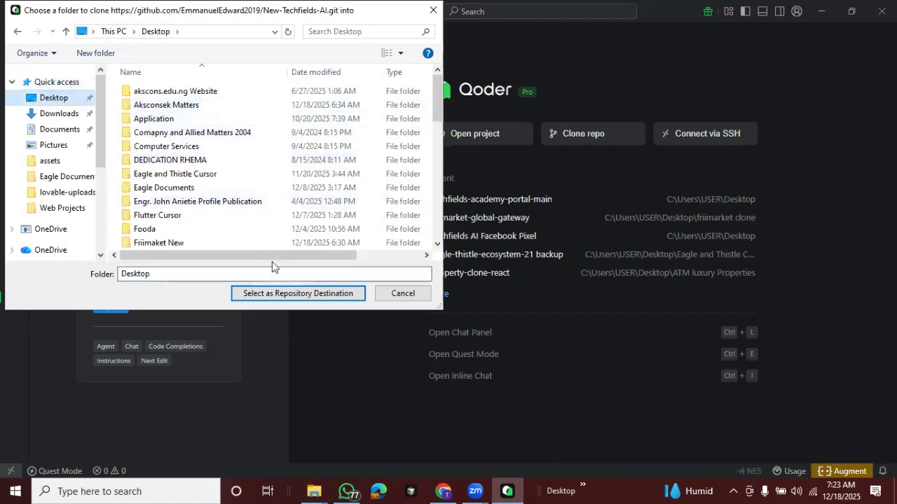
click(101, 53)
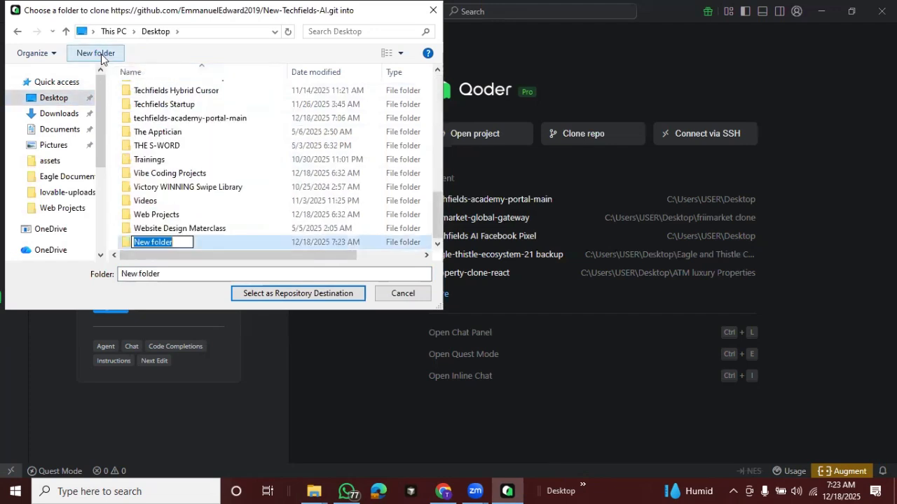
double_click(185, 242)
key(BackSpace)
key(BackSpace)
key(BackSpace)
key(BackSpace)
key(BackSpace)
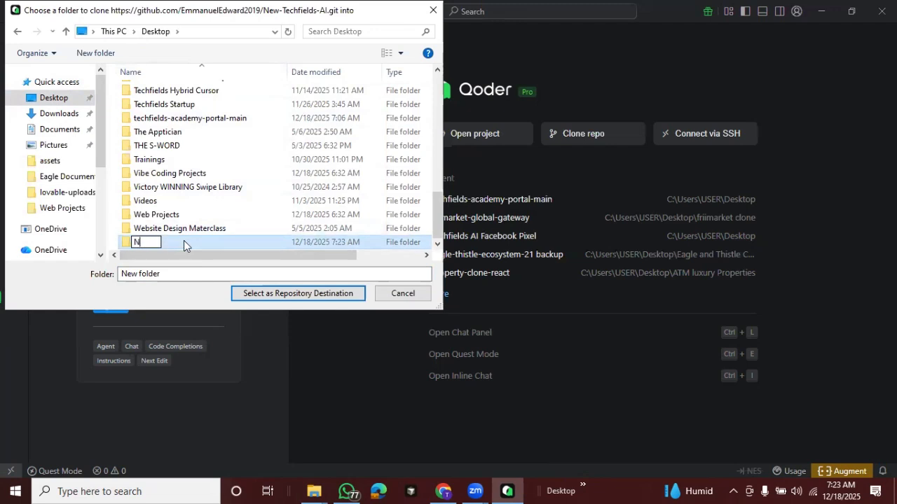
text(Test Clone)
double_click(202, 242)
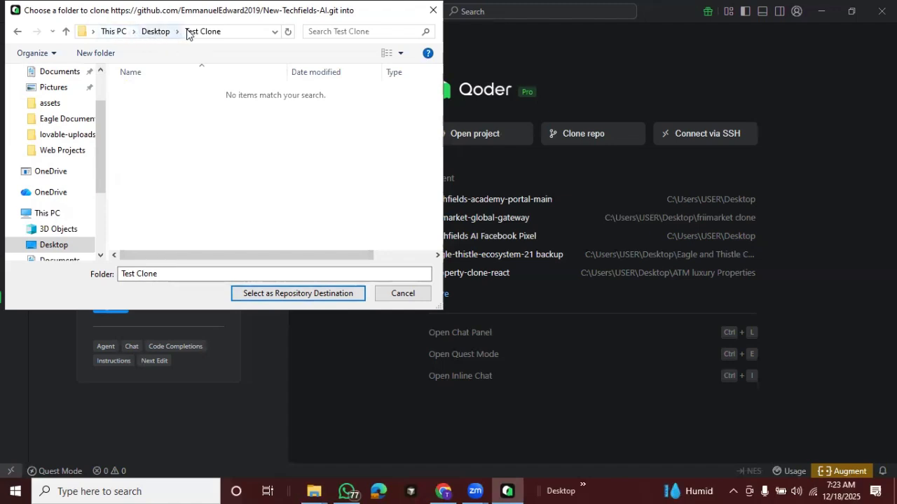
Try to clone New-Techfields-AI into the Test Clone folder, show the file explorer, and cancel the cloning
click(291, 293)
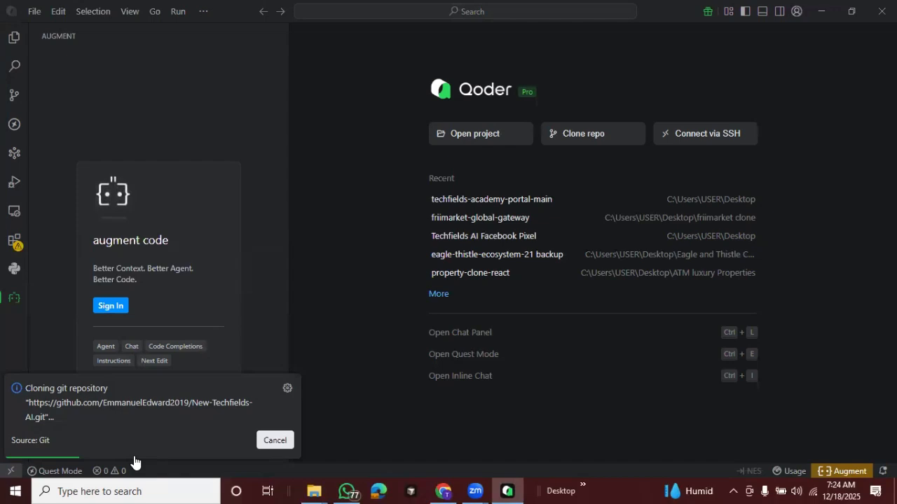
click(9, 38)
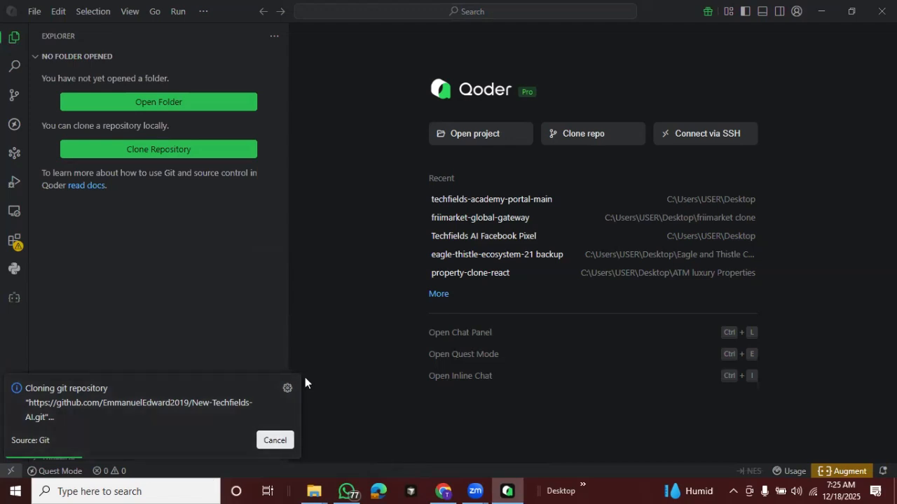
click(273, 440)
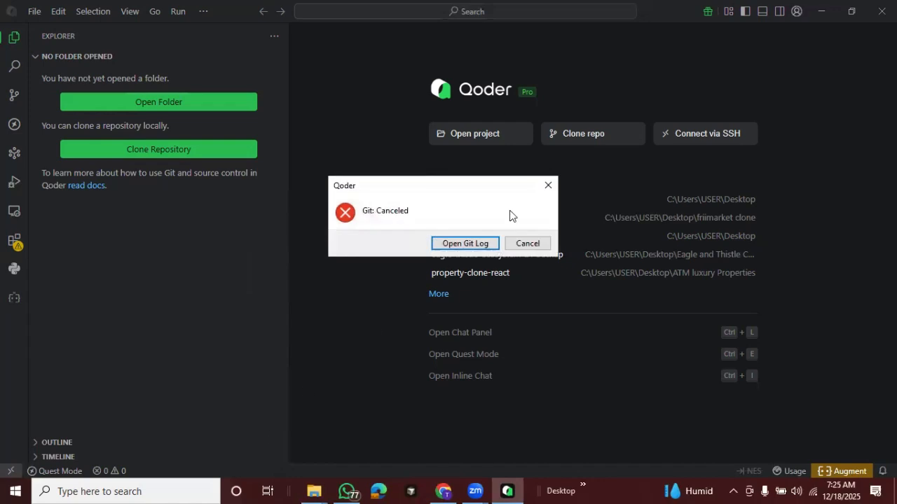
click(528, 243)
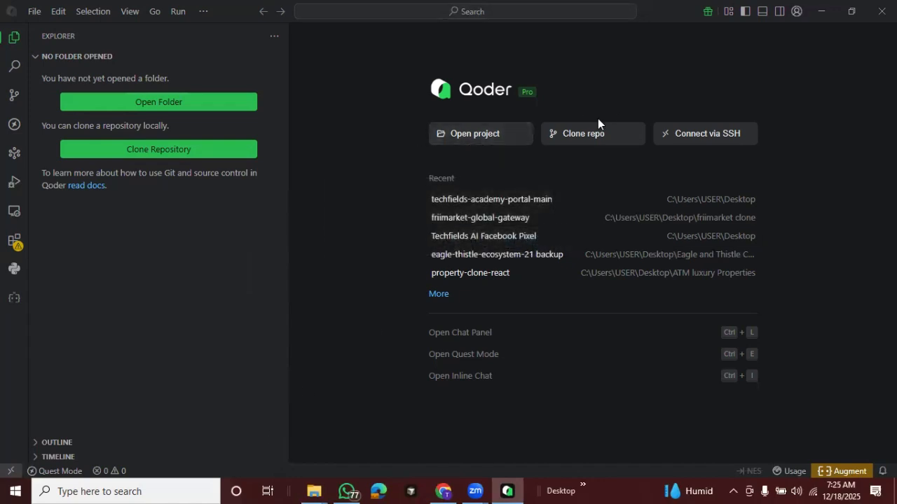
Start cloning the techfields-academy-portal repository from GitHub and open the Desktop's Test Clone folder as its destination
click(587, 138)
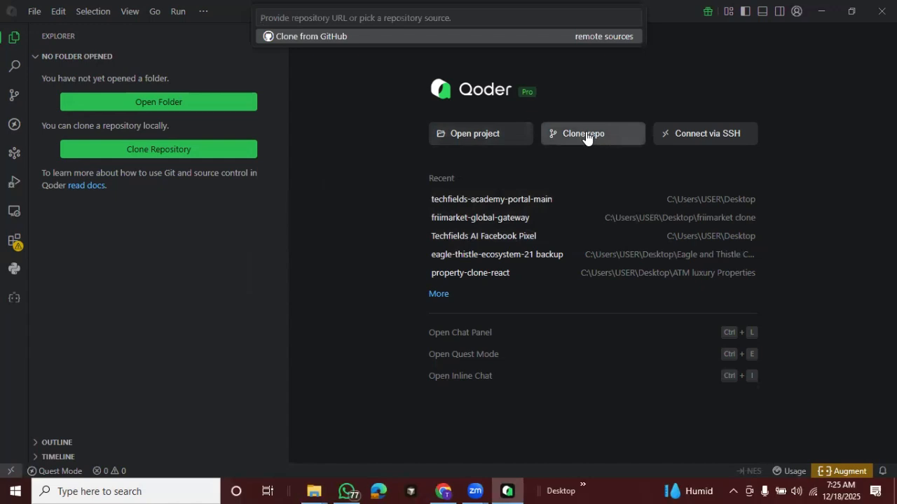
click(356, 37)
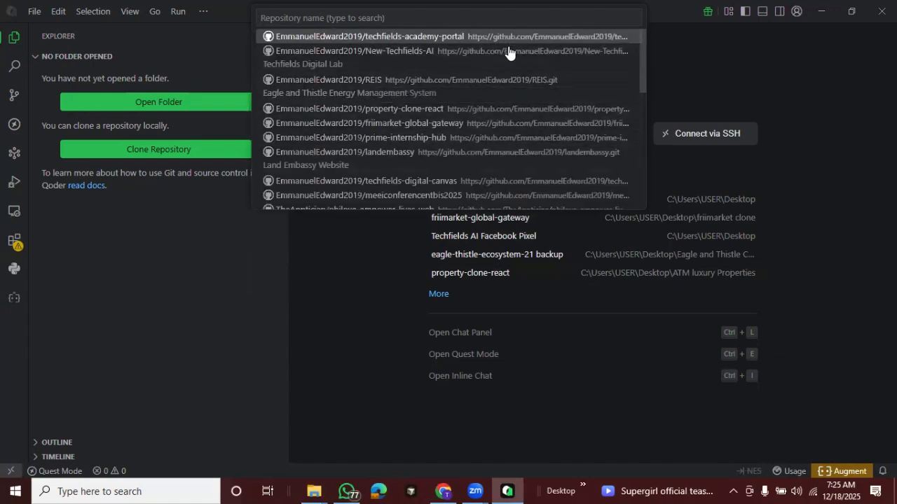
click(452, 35)
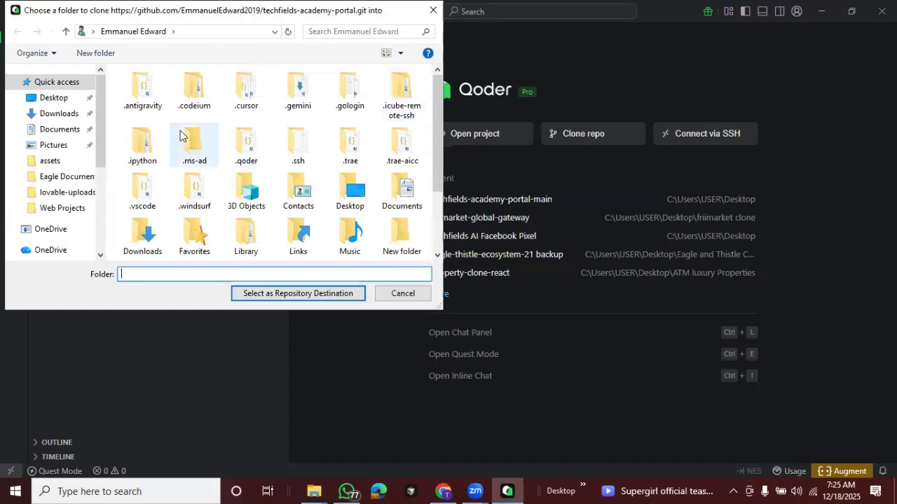
click(54, 97)
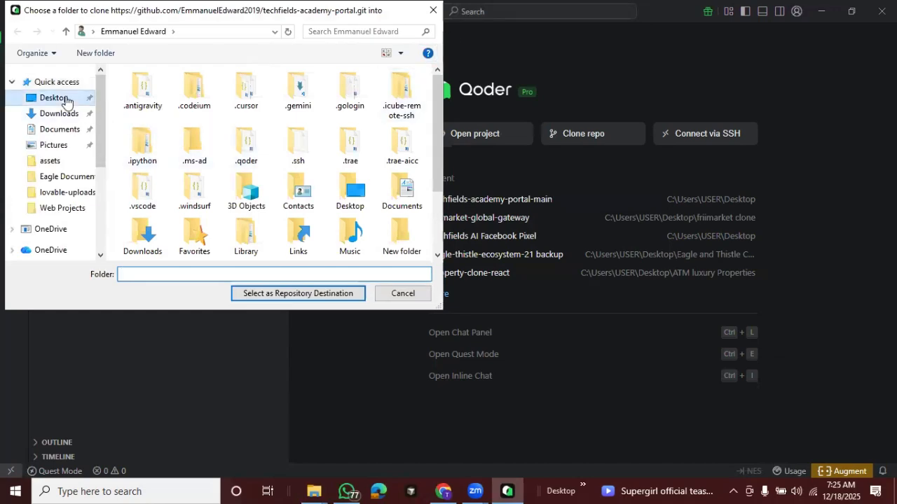
drag(434, 102, 427, 234)
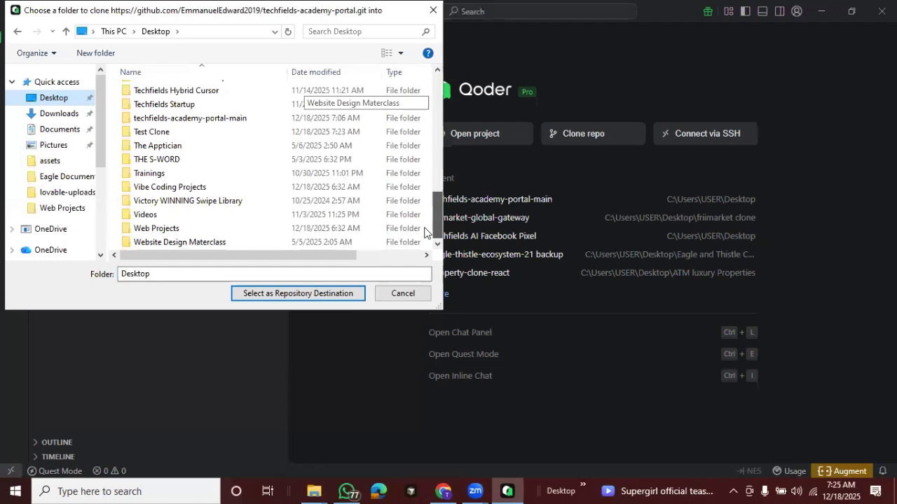
double_click(147, 131)
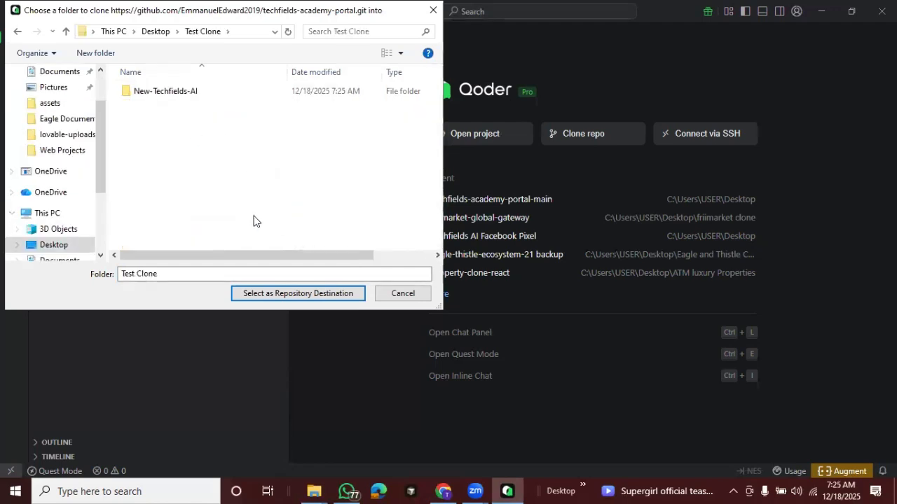
Check the contents of the leftover New-Techfields-AI folder and delete that folder from Test Clone
double_click(170, 93)
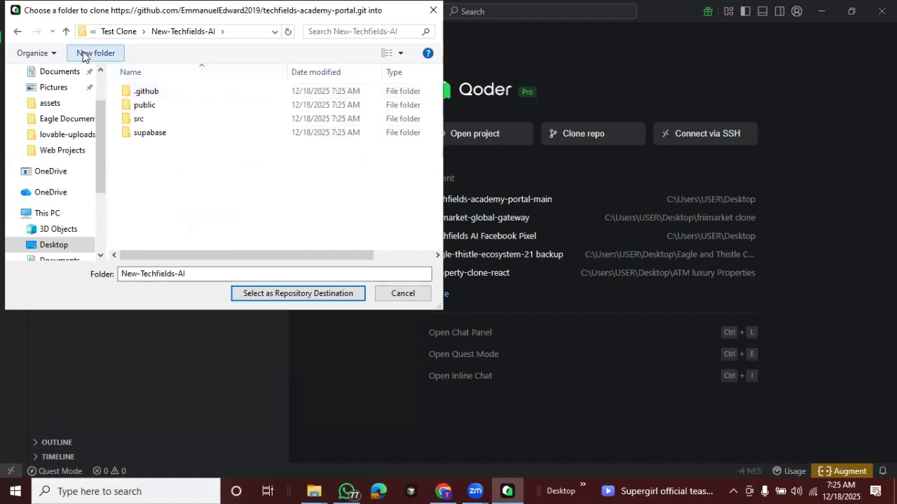
click(121, 34)
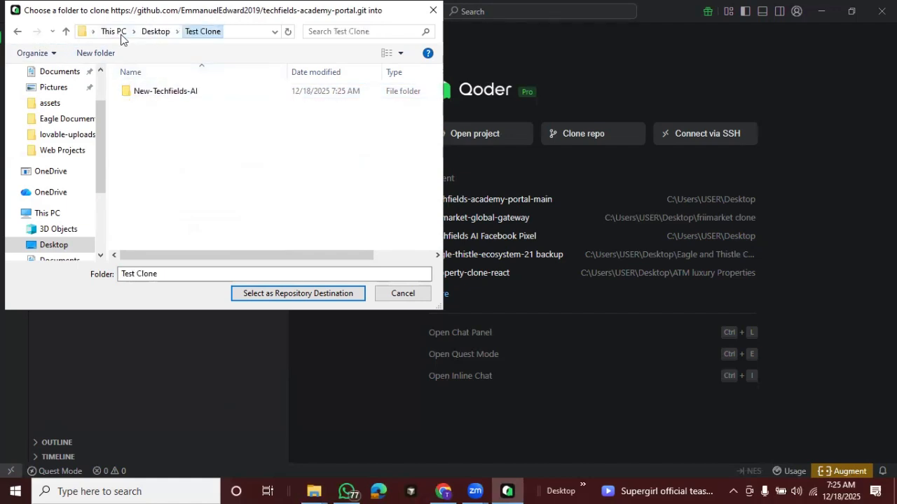
click(177, 95)
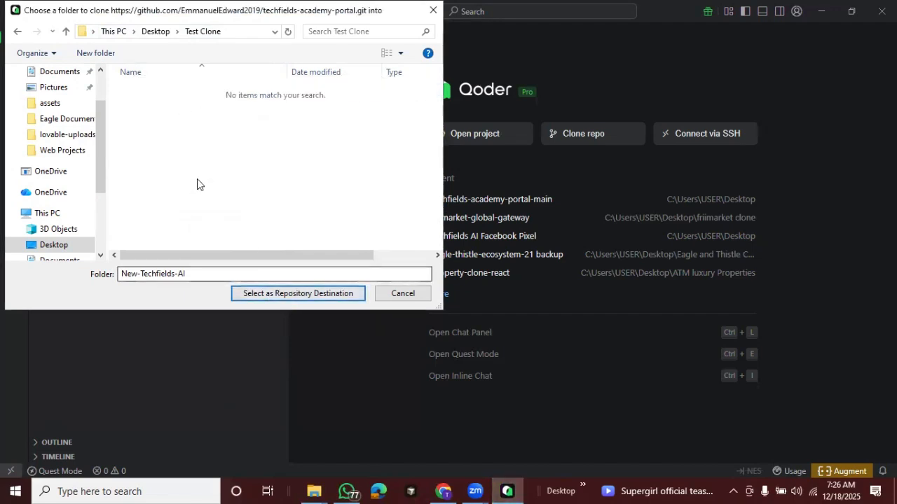
Clone techfields-academy-portal into the chosen destination and open the cloned repository in the current window
click(282, 291)
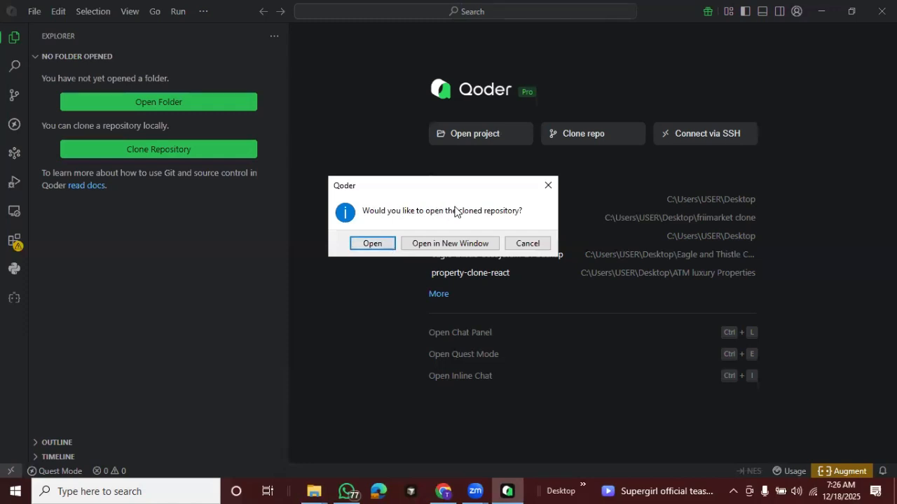
click(374, 243)
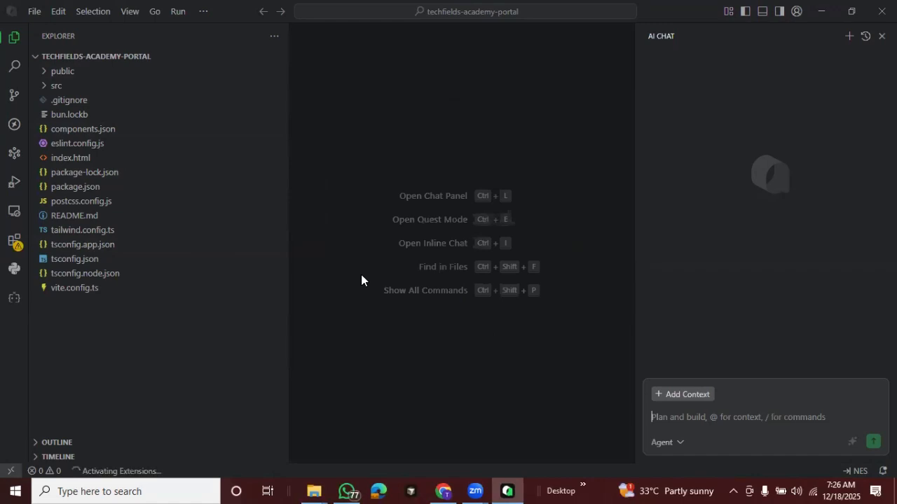
Review the code download options on the repository's GitHub page in the browser, and return to the cloned project's file list in Qoder
key(alt+Tab)
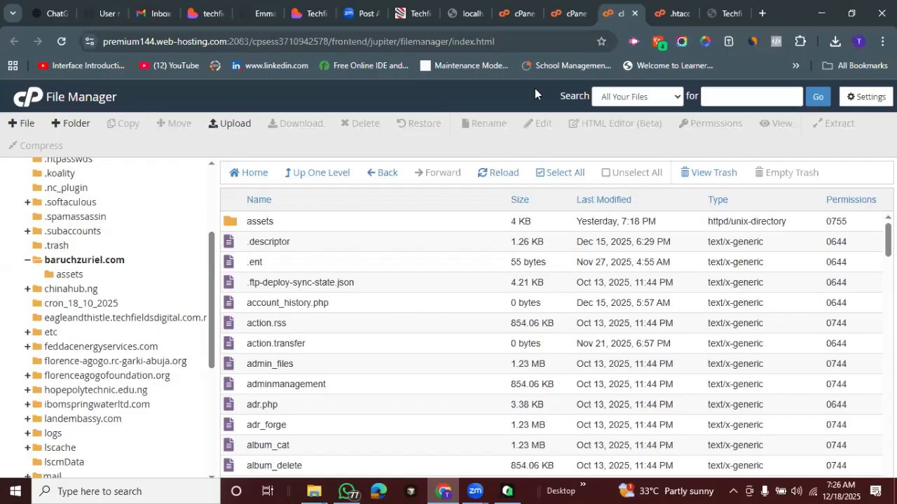
click(247, 6)
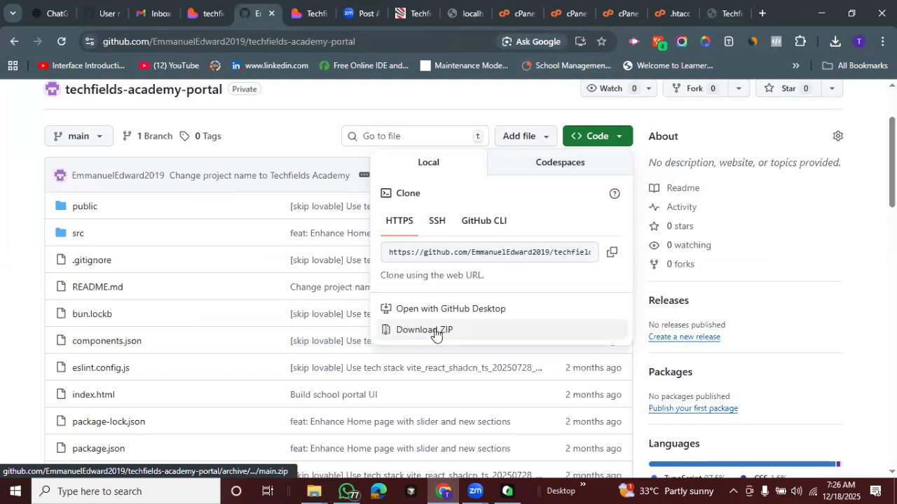
click(620, 144)
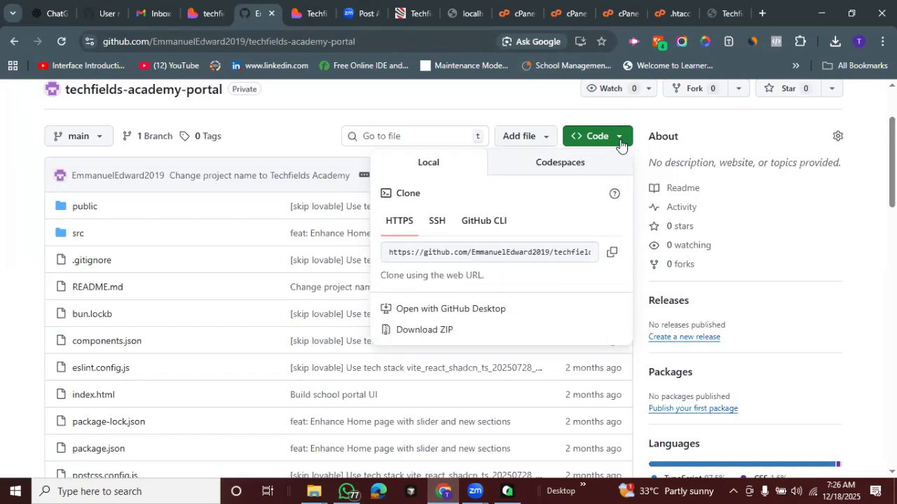
click(507, 491)
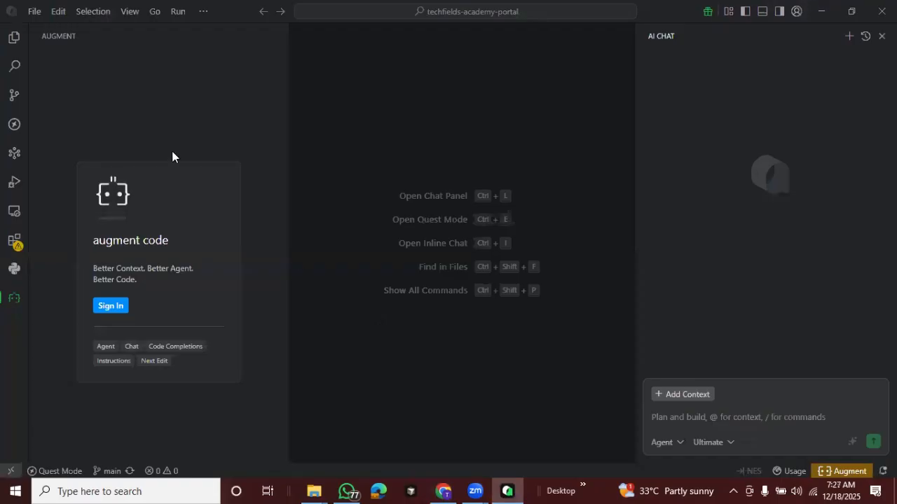
click(9, 40)
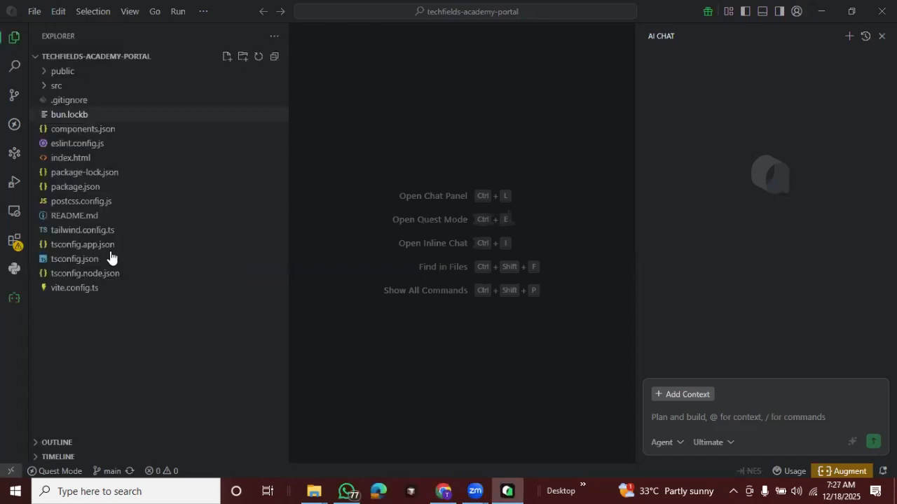